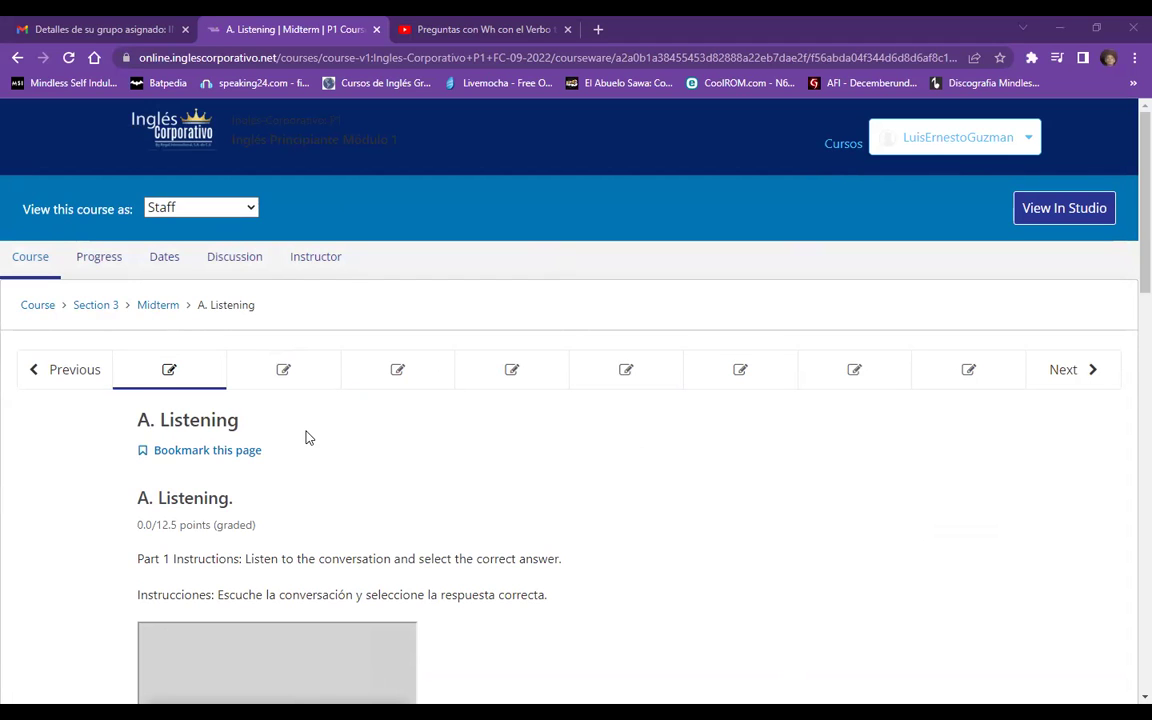
Review the A. Listening section's instructions and the answer options for its four questions
{"action": "scroll", "coordinate": [410, 315], "scroll_direction": "down", "scroll_amount": 2}
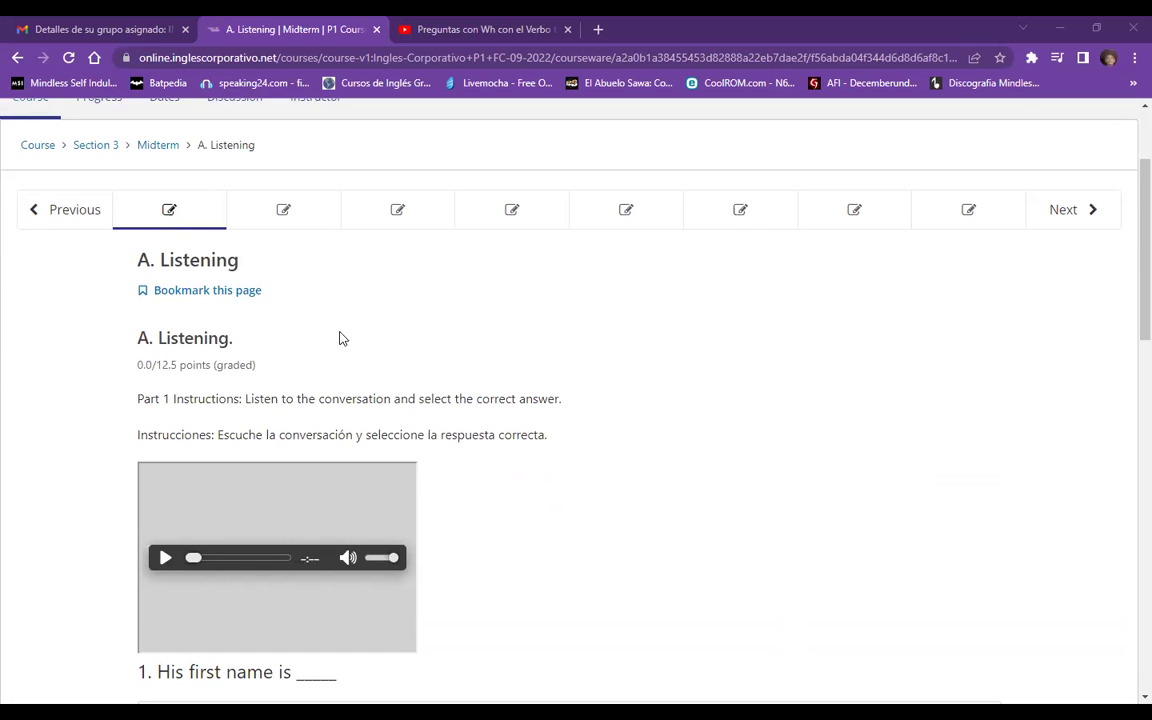
{"action": "scroll", "coordinate": [376, 328], "scroll_direction": "up", "scroll_amount": 2}
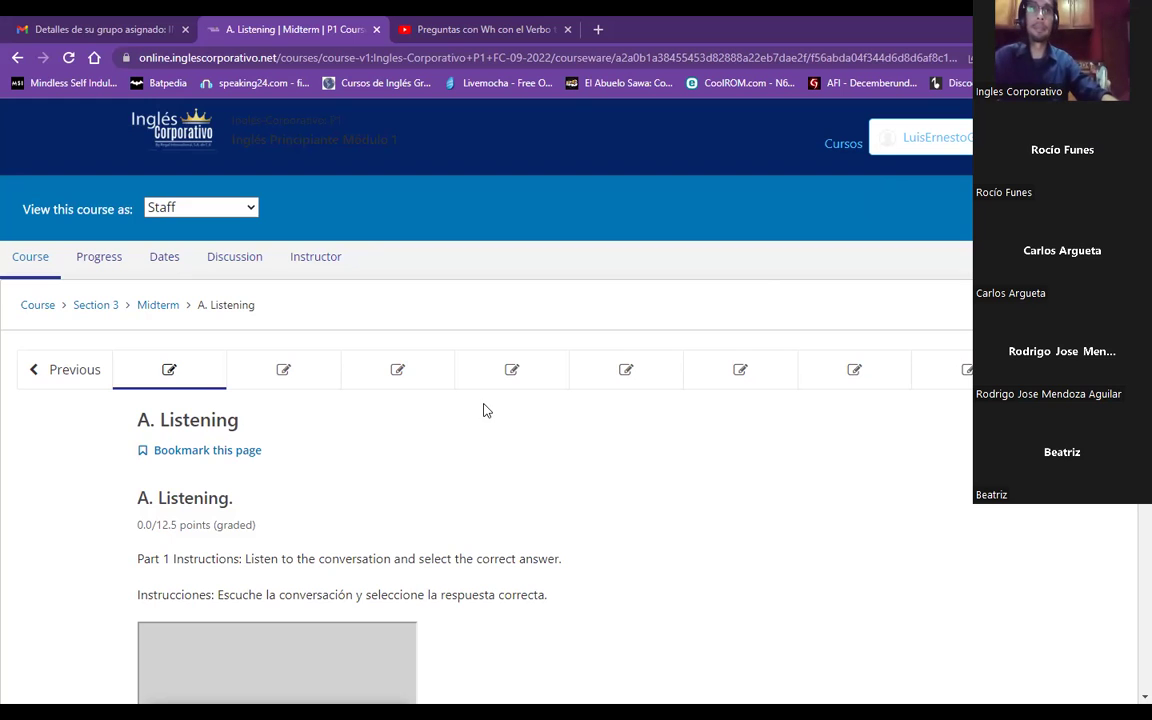
{"action": "scroll", "coordinate": [488, 406], "scroll_direction": "down", "scroll_amount": 2}
{"action": "scroll", "coordinate": [488, 406], "scroll_direction": "down", "scroll_amount": 1}
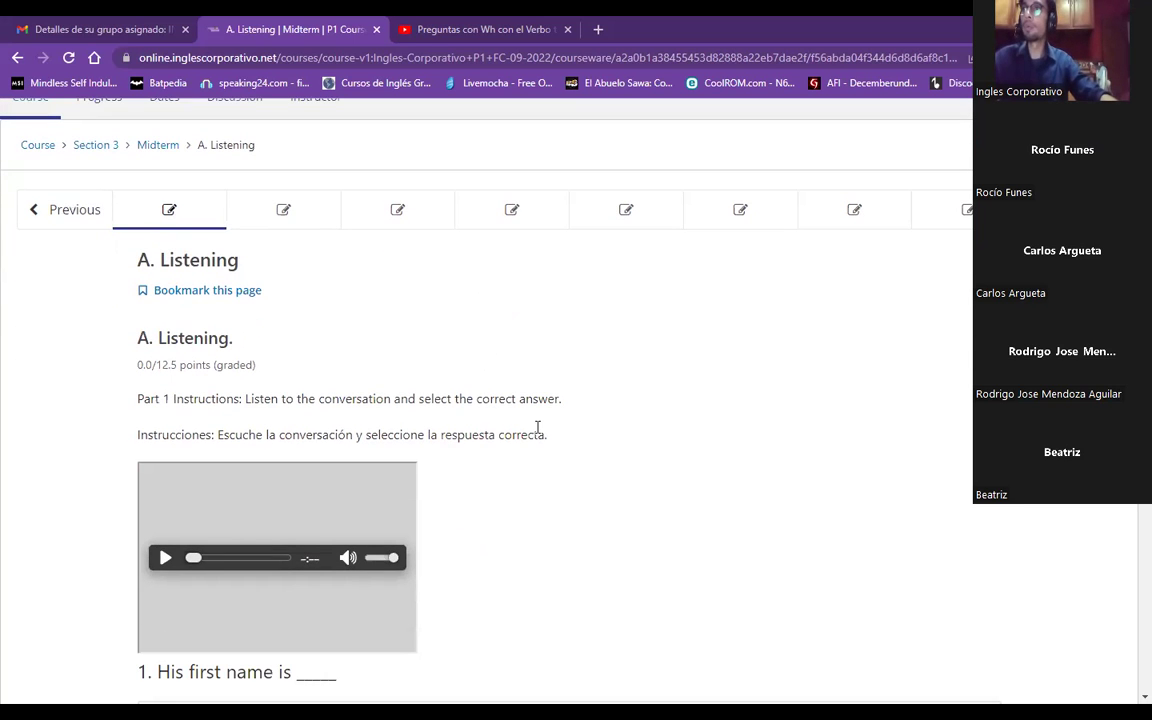
{"action": "scroll", "coordinate": [535, 433], "scroll_direction": "down", "scroll_amount": 1}
{"action": "scroll", "coordinate": [110, 520], "scroll_direction": "down", "scroll_amount": 1}
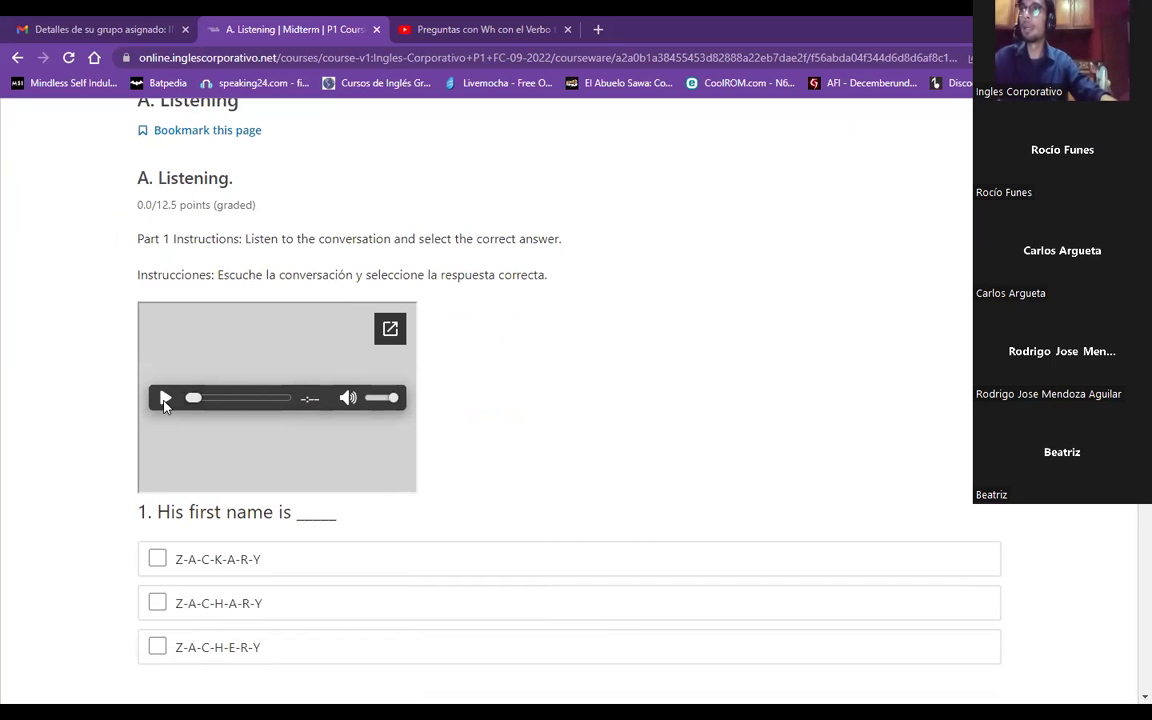
{"action": "scroll", "coordinate": [340, 340], "scroll_direction": "down", "scroll_amount": 4}
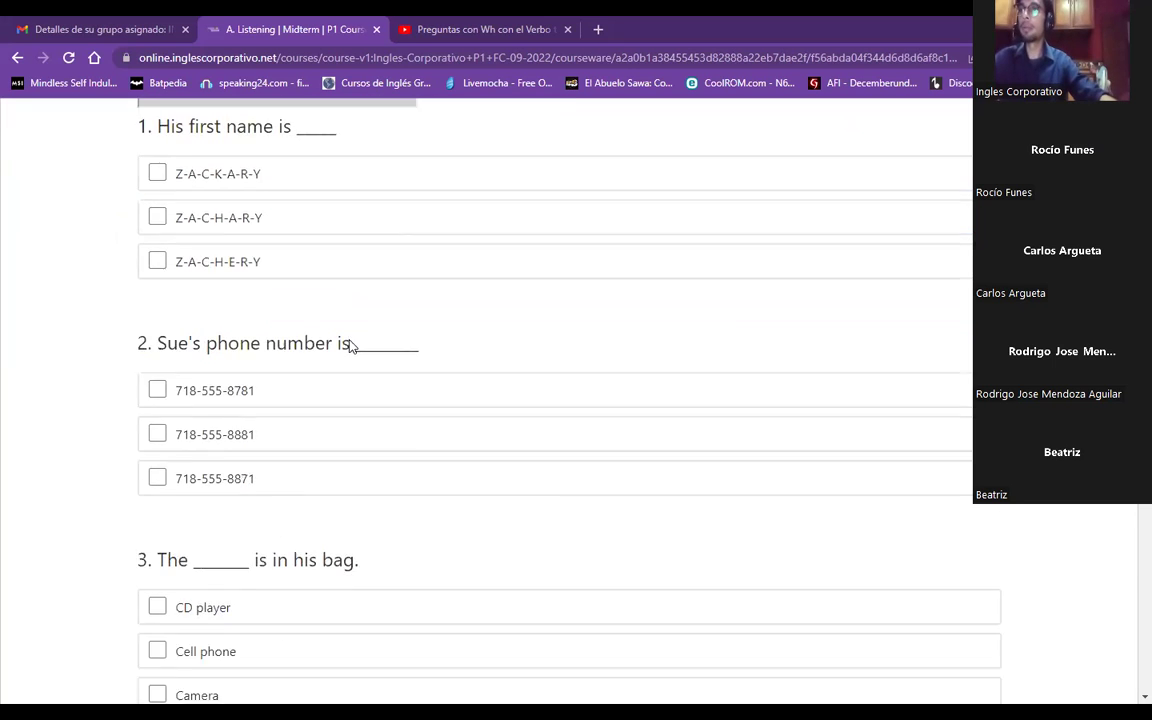
{"action": "scroll", "coordinate": [350, 350], "scroll_direction": "down", "scroll_amount": 6}
{"action": "scroll", "coordinate": [352, 352], "scroll_direction": "up", "scroll_amount": 4}
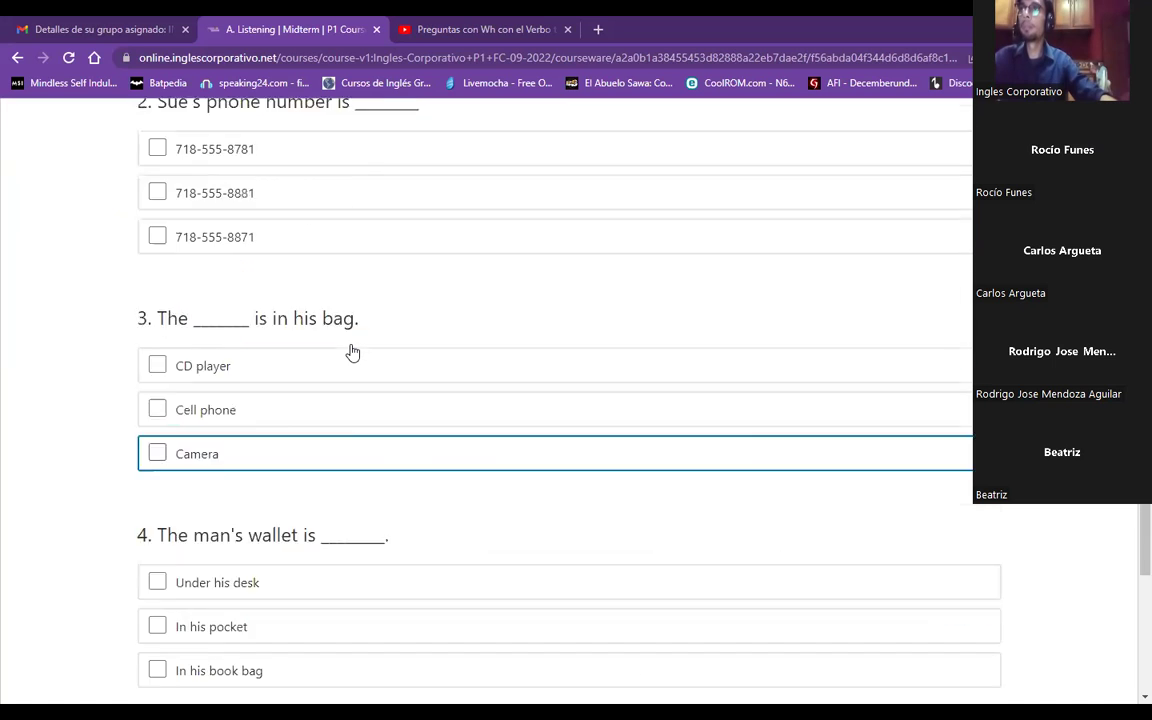
{"action": "scroll", "coordinate": [352, 350], "scroll_direction": "up", "scroll_amount": 9}
{"action": "scroll", "coordinate": [358, 360], "scroll_direction": "down", "scroll_amount": 4}
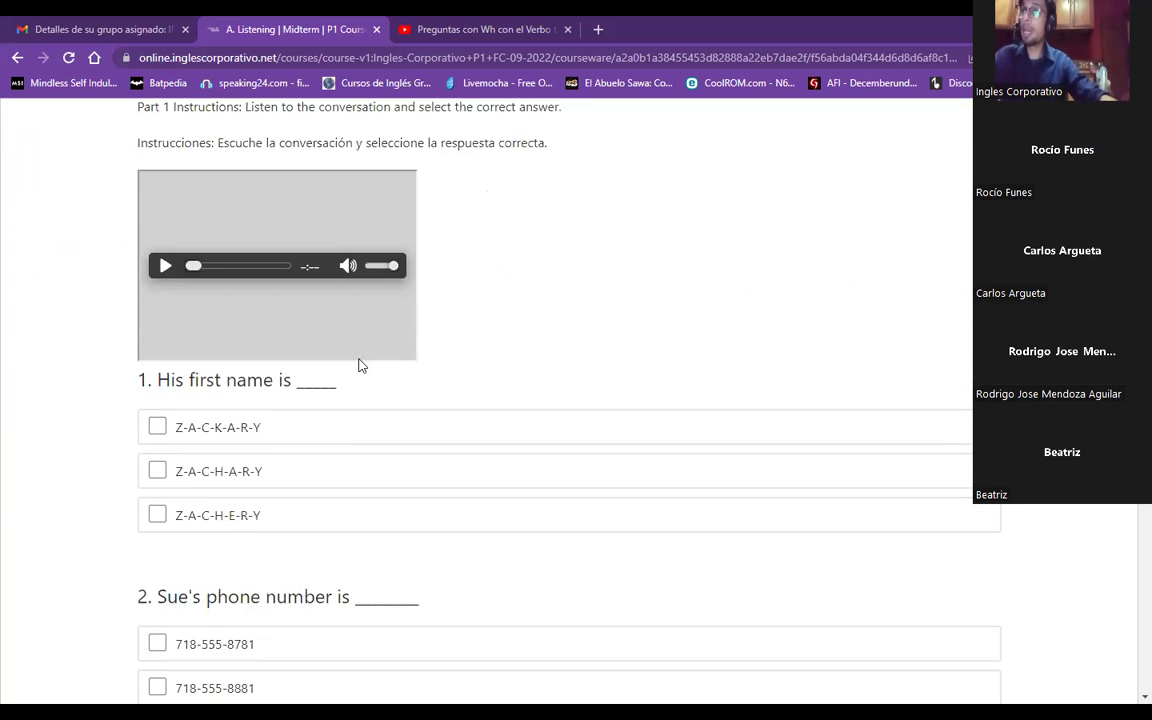
{"action": "scroll", "coordinate": [360, 370], "scroll_direction": "down", "scroll_amount": 3}
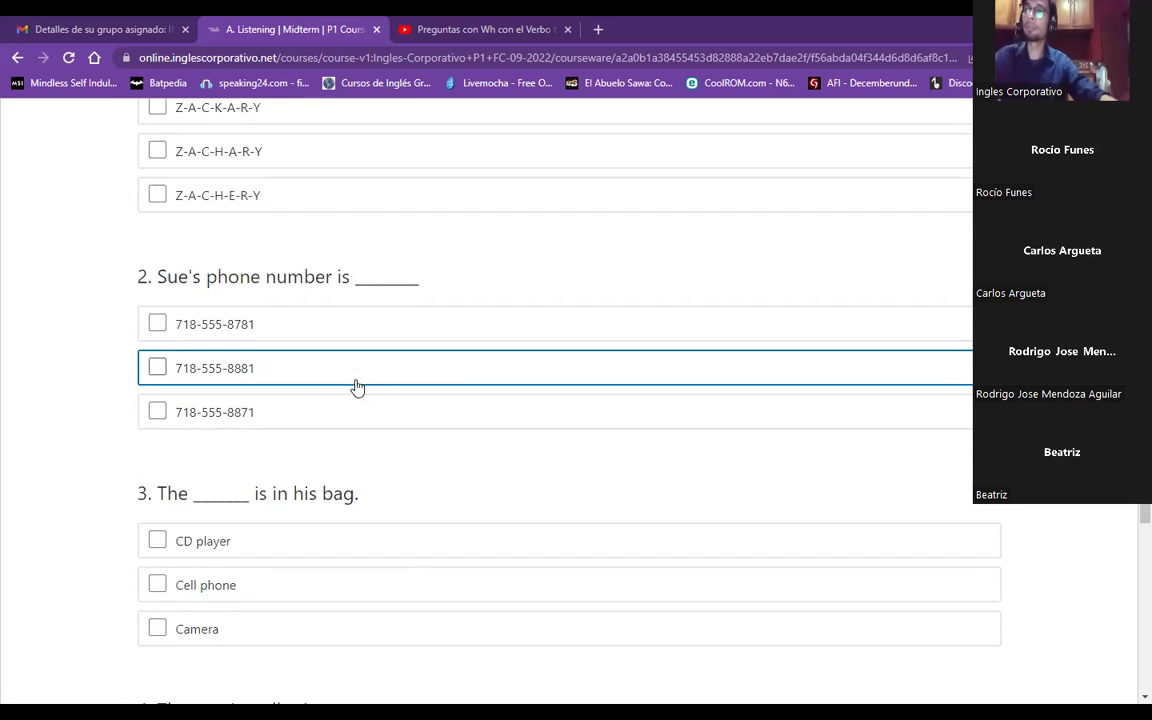
{"action": "scroll", "coordinate": [357, 388], "scroll_direction": "down", "scroll_amount": 2}
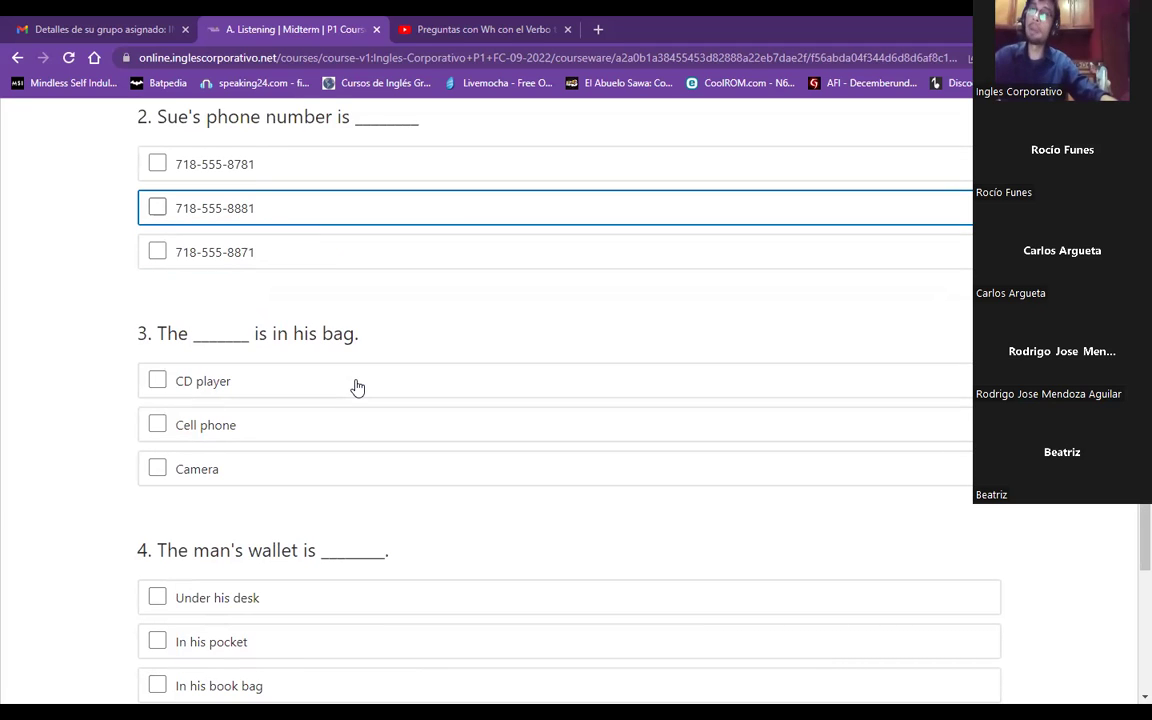
{"action": "scroll", "coordinate": [347, 400], "scroll_direction": "down", "scroll_amount": 3}
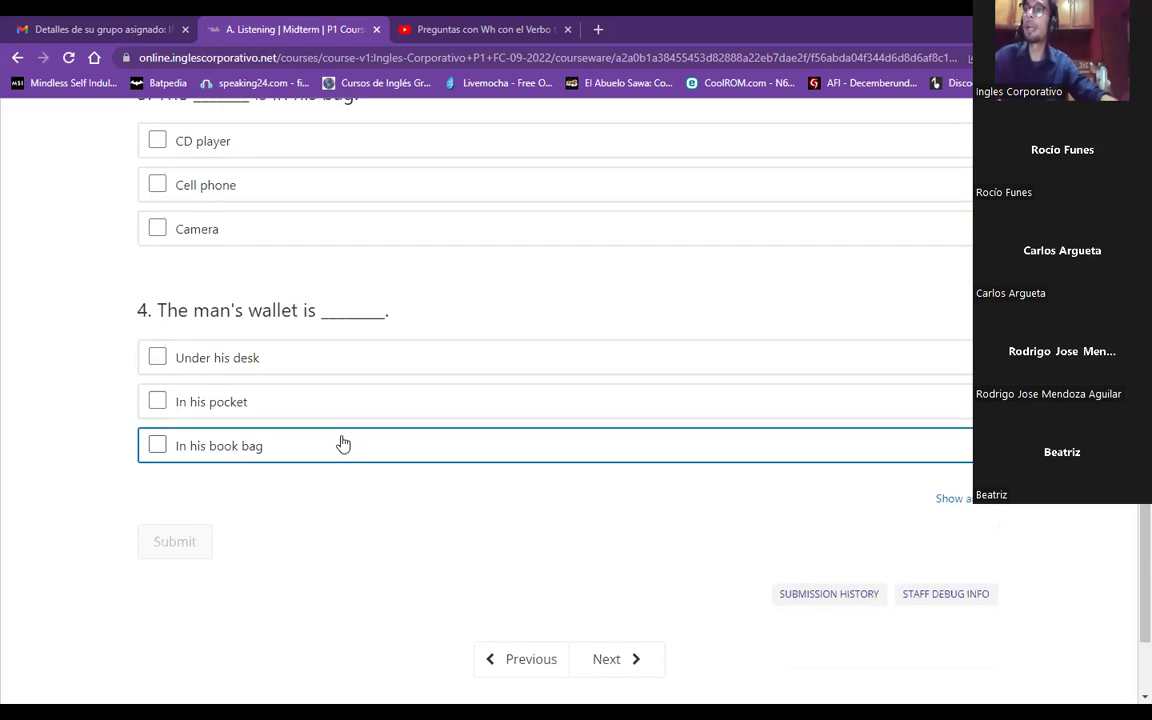
{"action": "scroll", "coordinate": [295, 463], "scroll_direction": "up", "scroll_amount": 10}
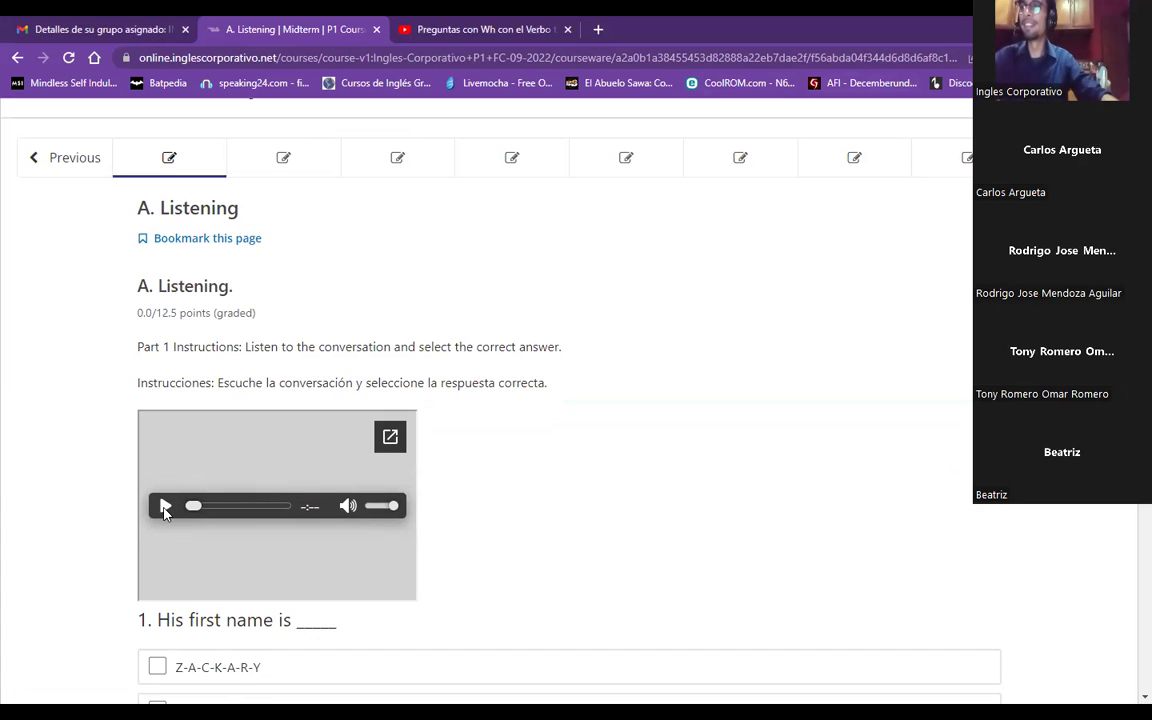
Open the listening audio in its own window, start playback, and return to the A. Listening quiz page
{"action": "scroll", "coordinate": [327, 499], "scroll_direction": "down", "scroll_amount": 3}
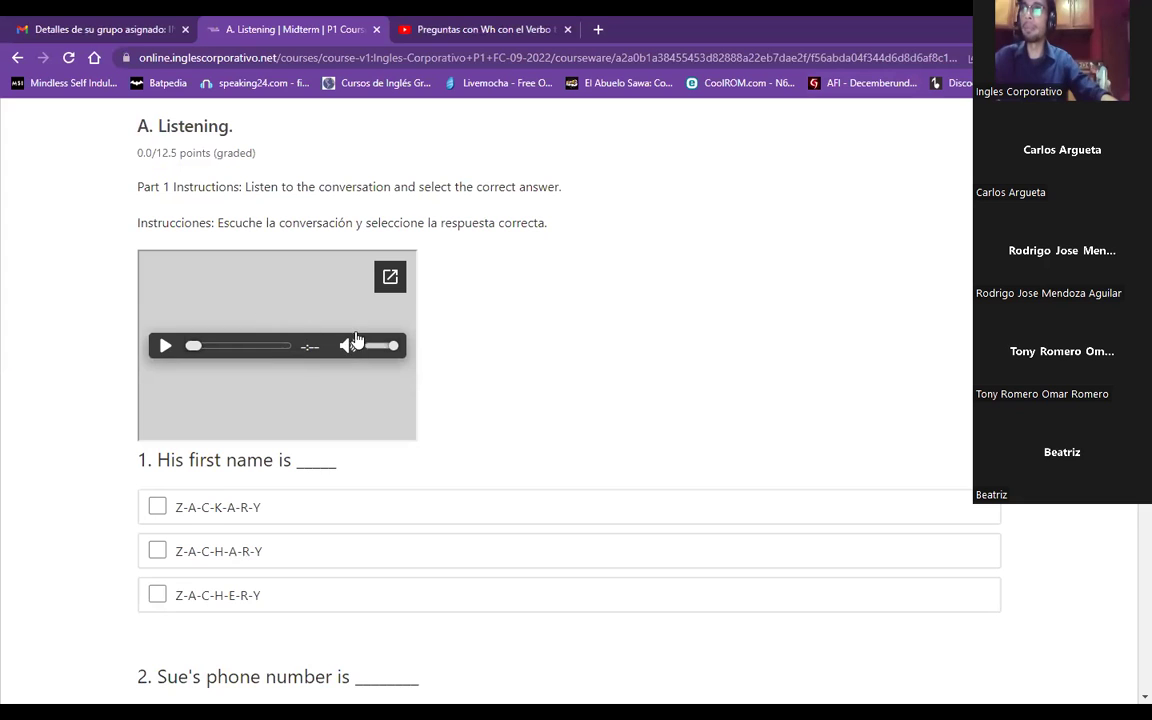
{"action": "left_click", "coordinate": [390, 276]}
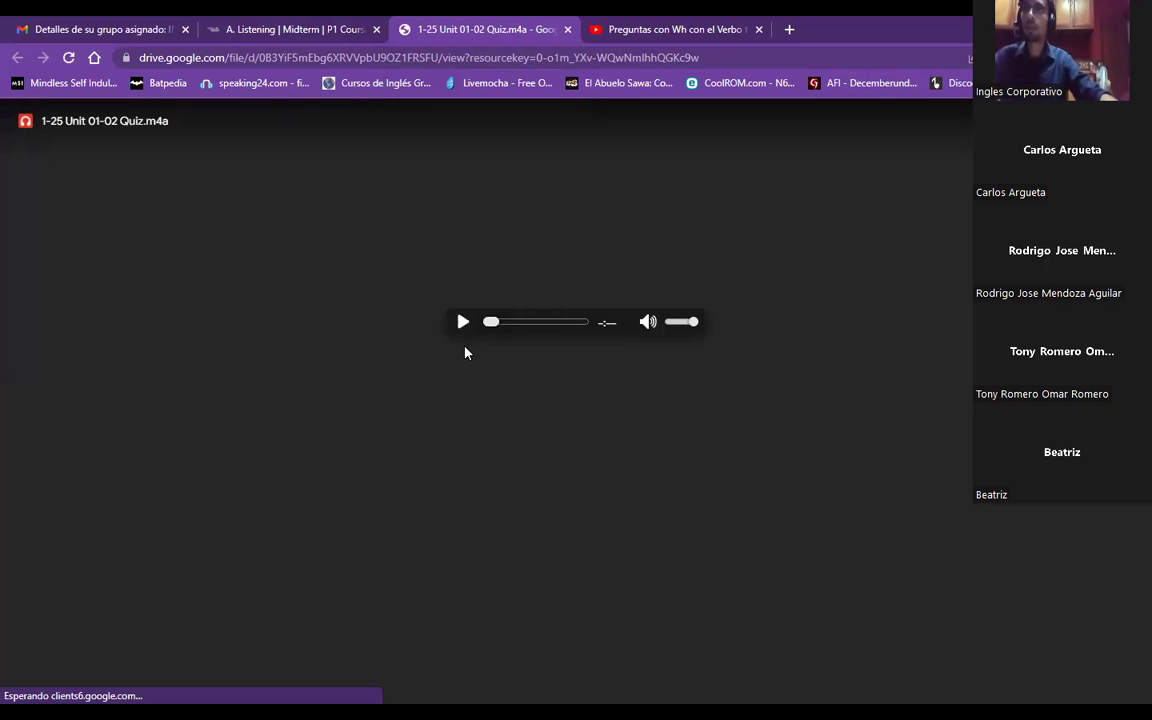
{"action": "left_click", "coordinate": [462, 324]}
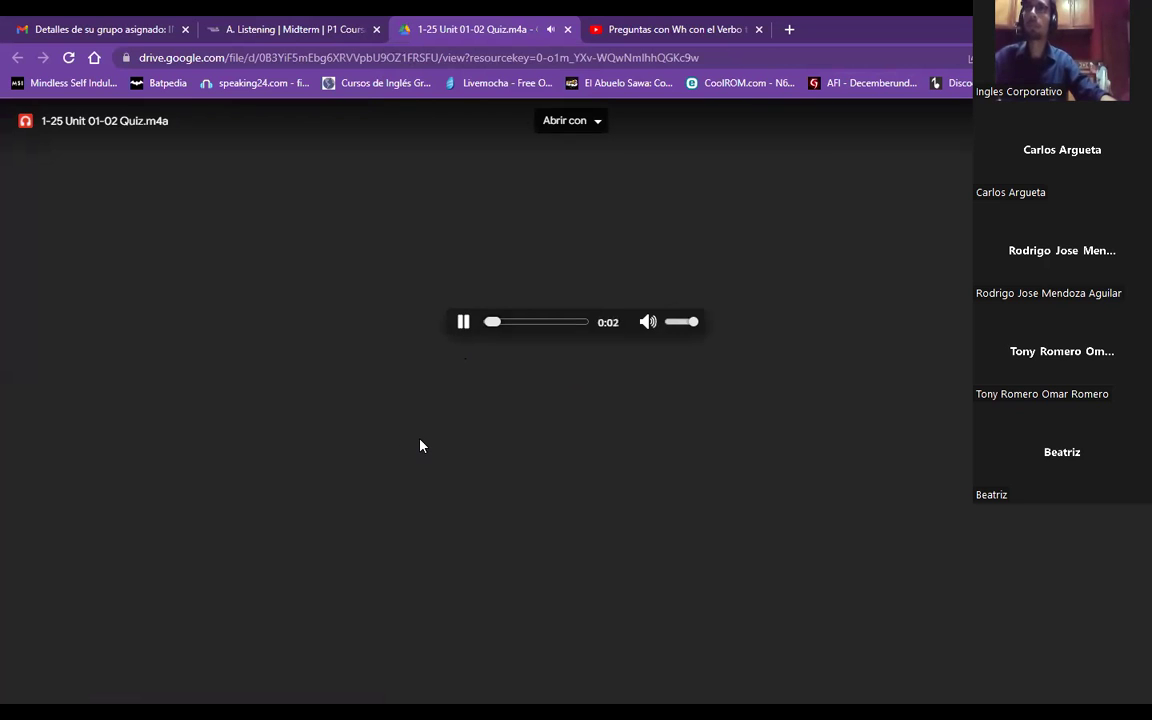
{"action": "left_click", "coordinate": [318, 24]}
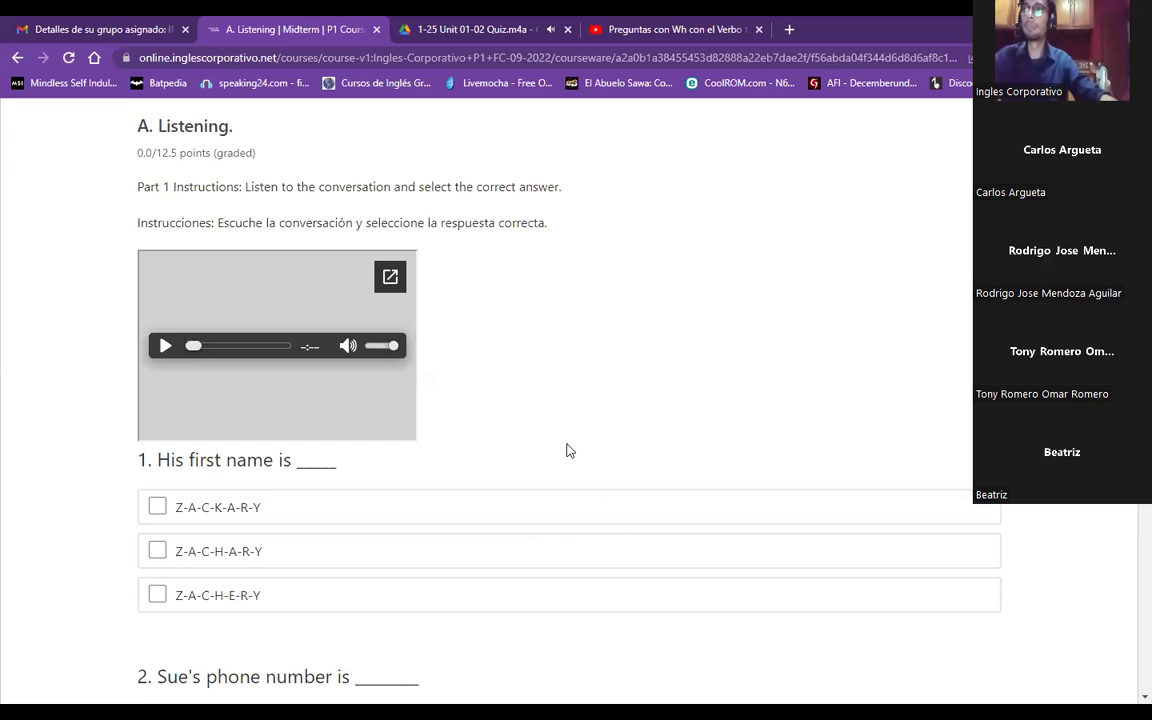
Read through the Part 1 instructions and the first questions while the conversation plays
{"action": "scroll", "coordinate": [580, 405], "scroll_direction": "down", "scroll_amount": 2}
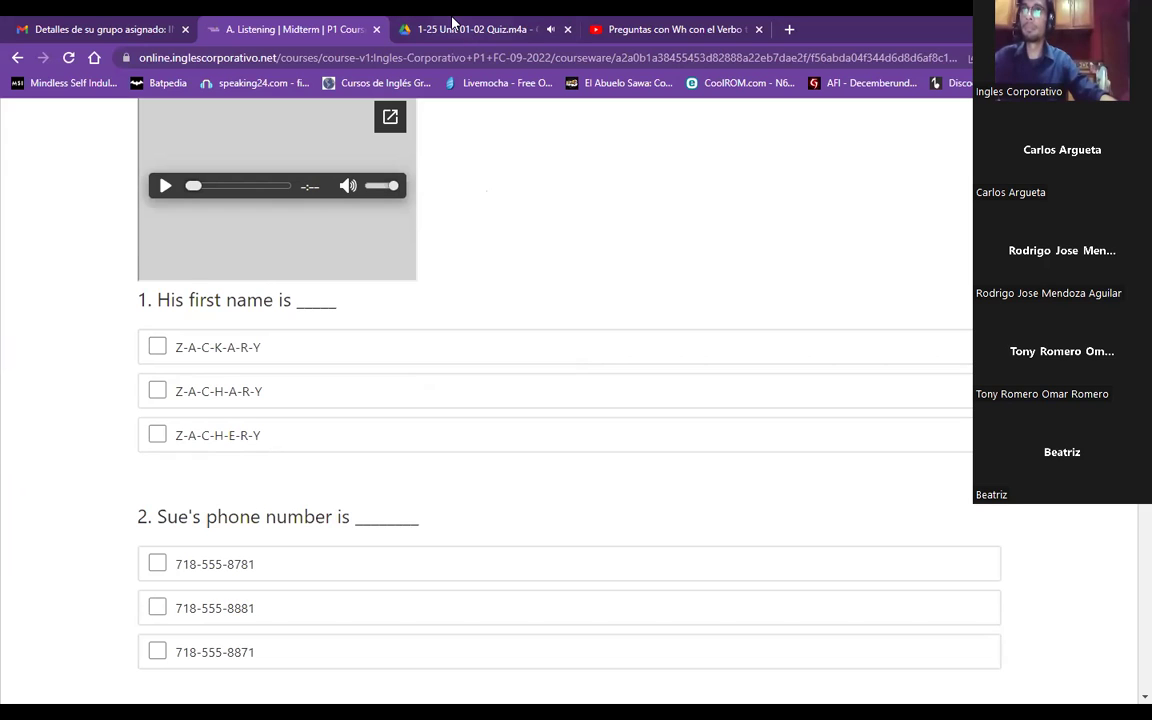
{"action": "scroll", "coordinate": [33, 328], "scroll_direction": "up", "scroll_amount": 2}
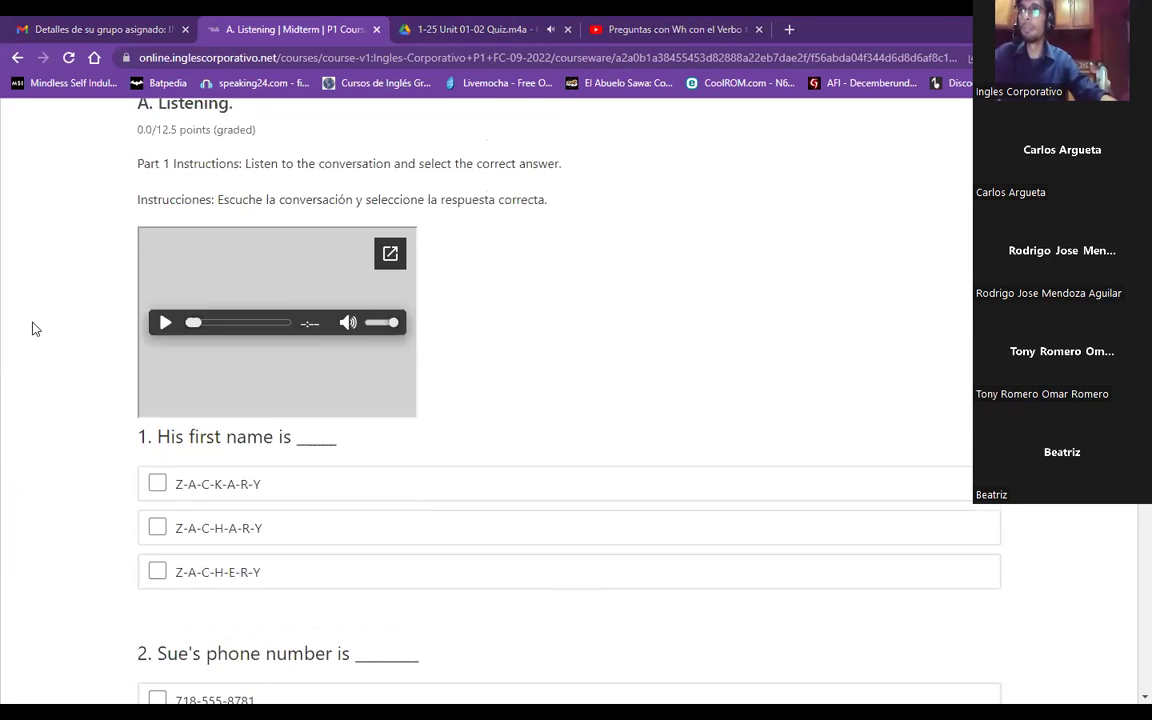
{"action": "scroll", "coordinate": [33, 328], "scroll_direction": "up", "scroll_amount": 1}
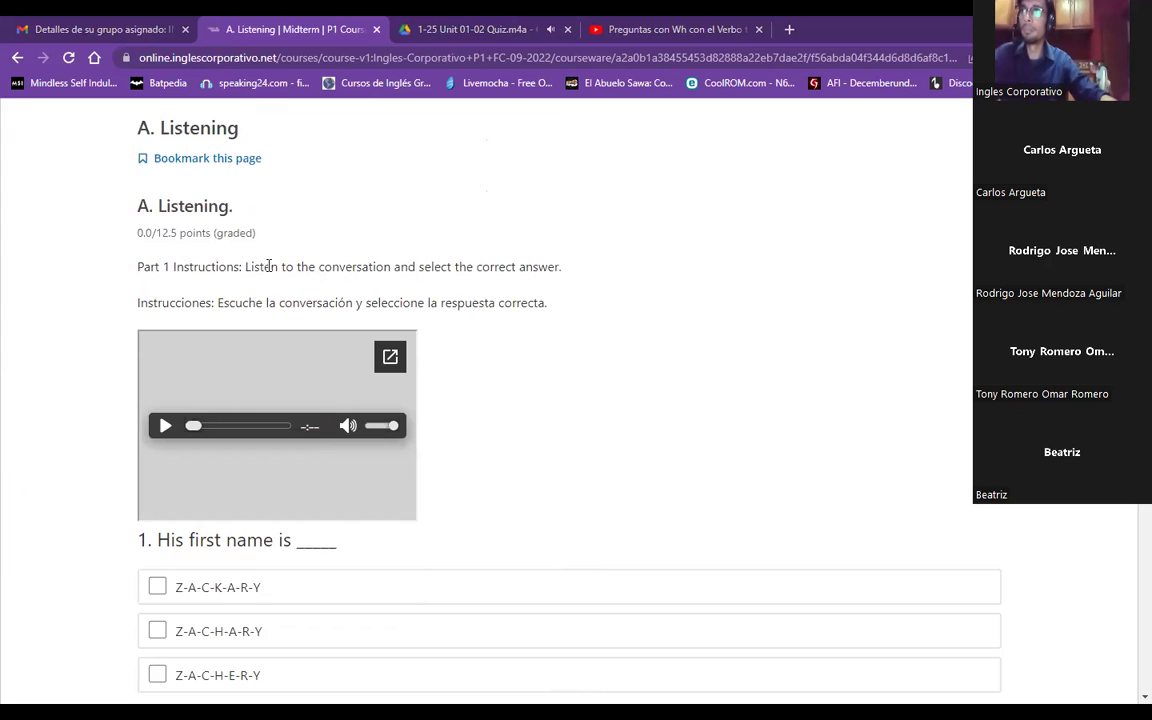
{"action": "left_click_drag", "start_coordinate": [243, 266], "coordinate": [562, 263]}
{"action": "left_click", "coordinate": [627, 352]}
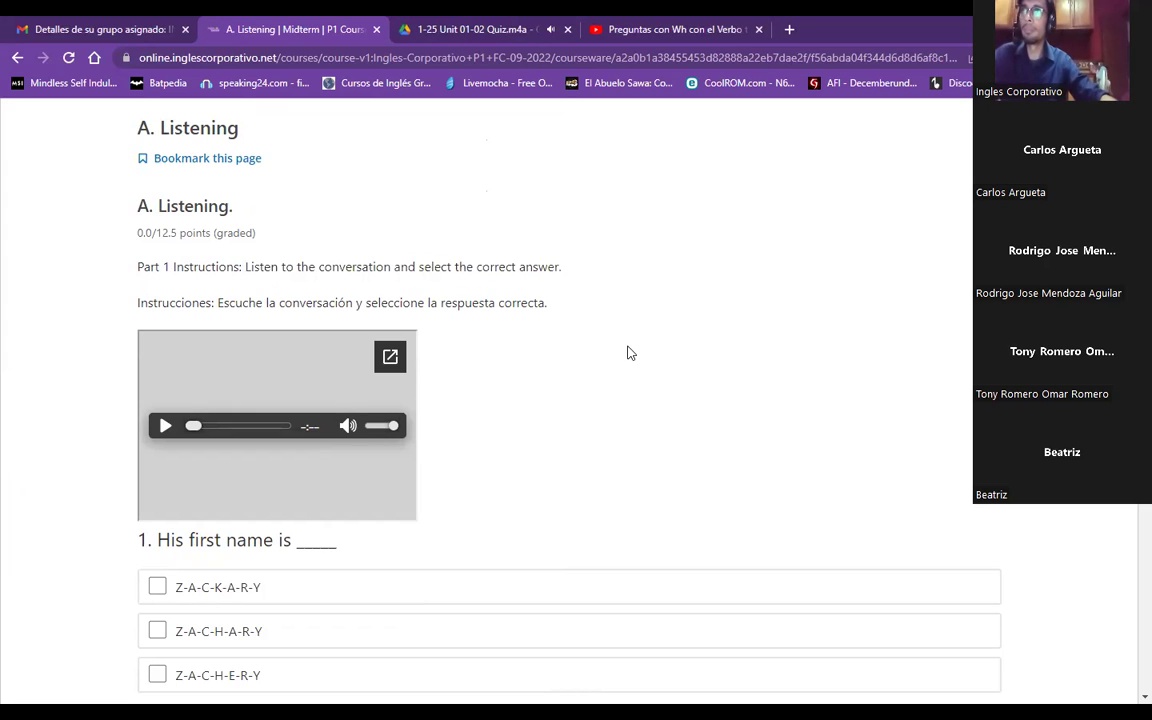
{"action": "scroll", "coordinate": [576, 342], "scroll_direction": "down", "scroll_amount": 3}
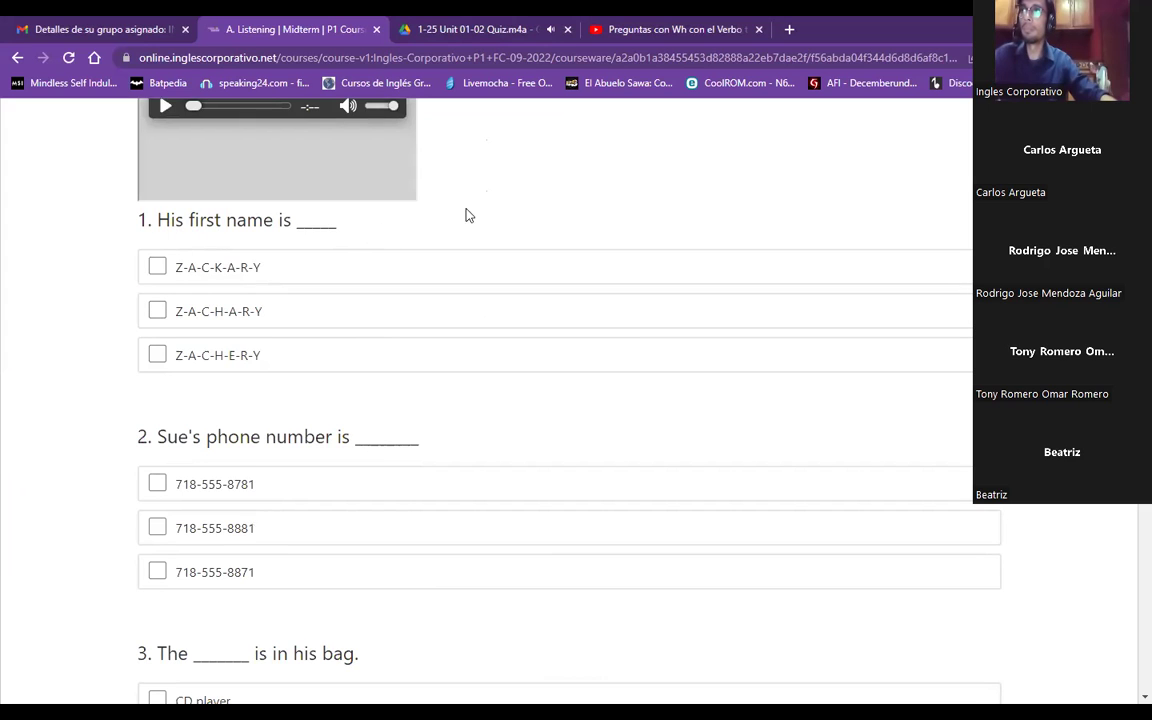
{"action": "scroll", "coordinate": [544, 210], "scroll_direction": "up", "scroll_amount": 1}
{"action": "scroll", "coordinate": [544, 210], "scroll_direction": "up", "scroll_amount": 2}
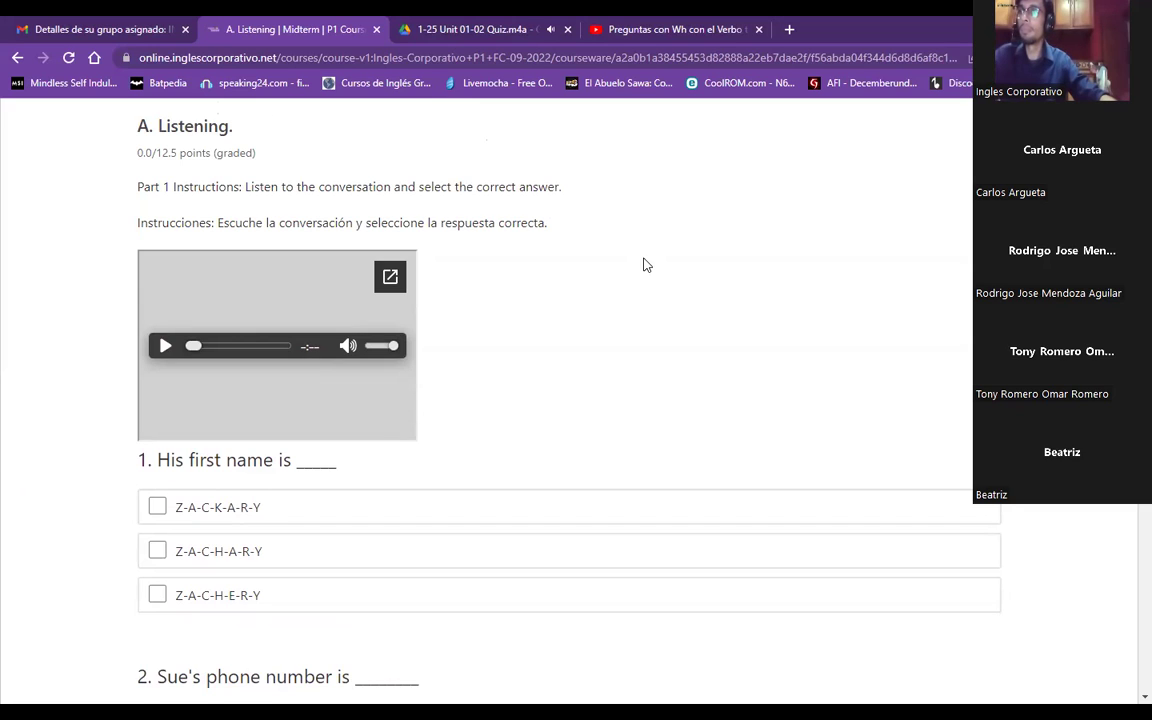
Pause the quiz audio and answer question 1 with the second spelling of the first name
{"action": "left_click", "coordinate": [440, 24]}
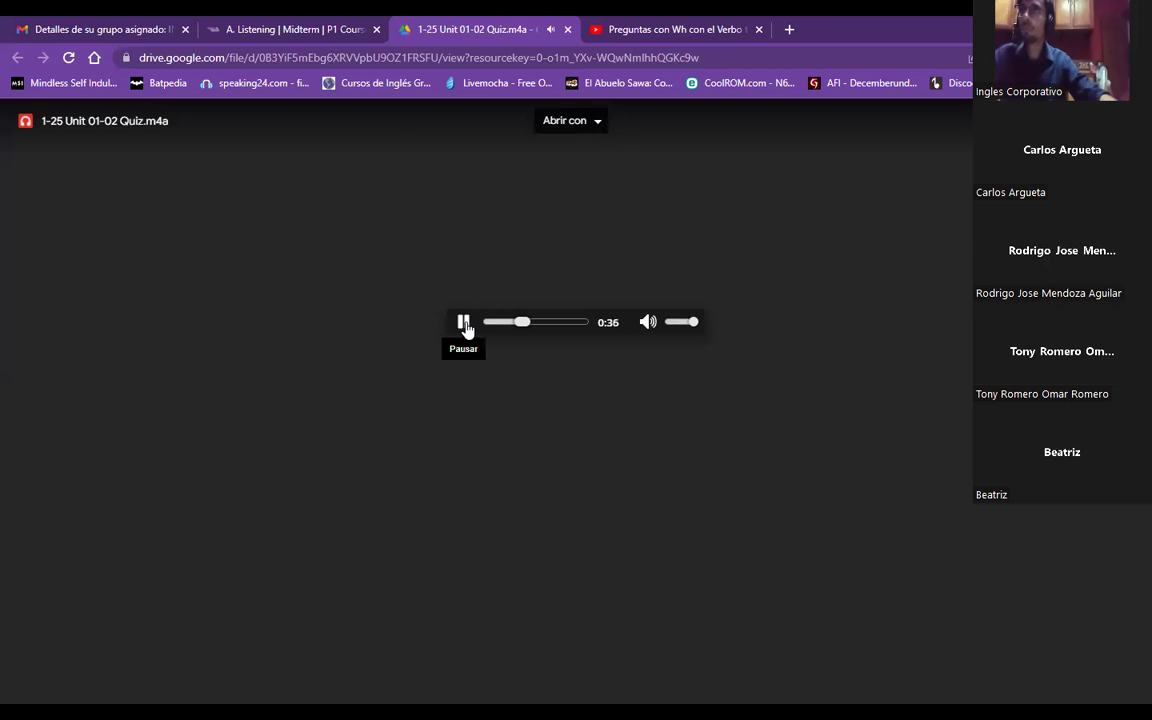
{"action": "left_click", "coordinate": [463, 322]}
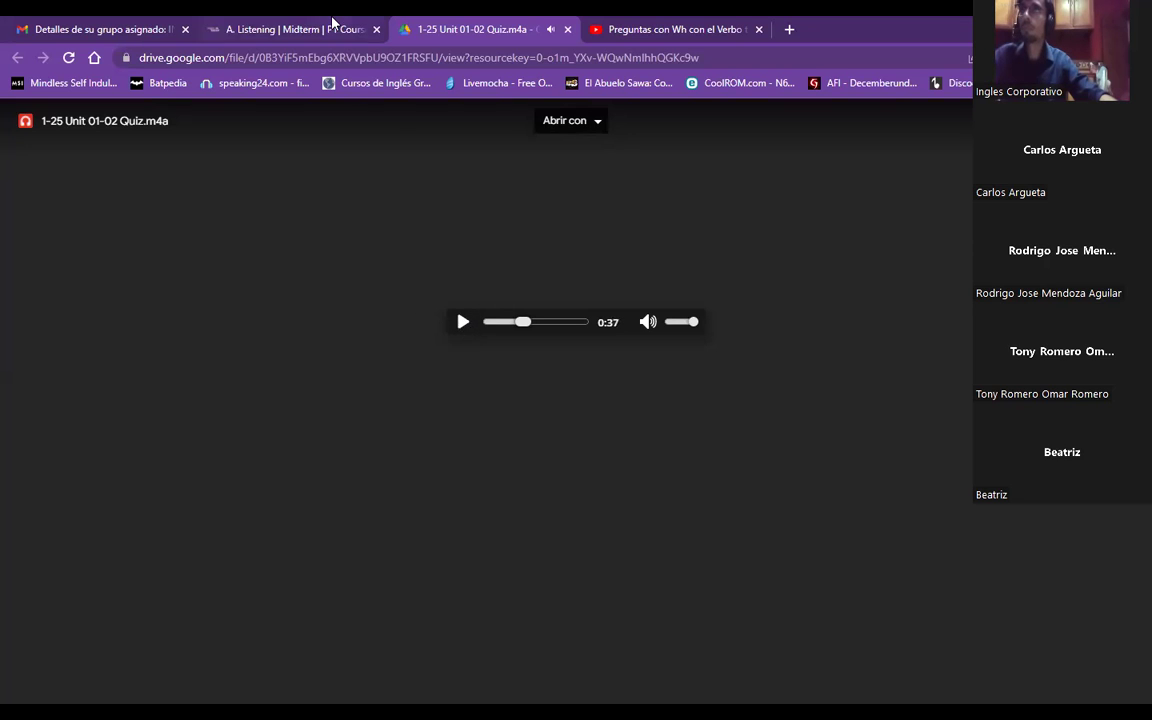
{"action": "left_click", "coordinate": [329, 20]}
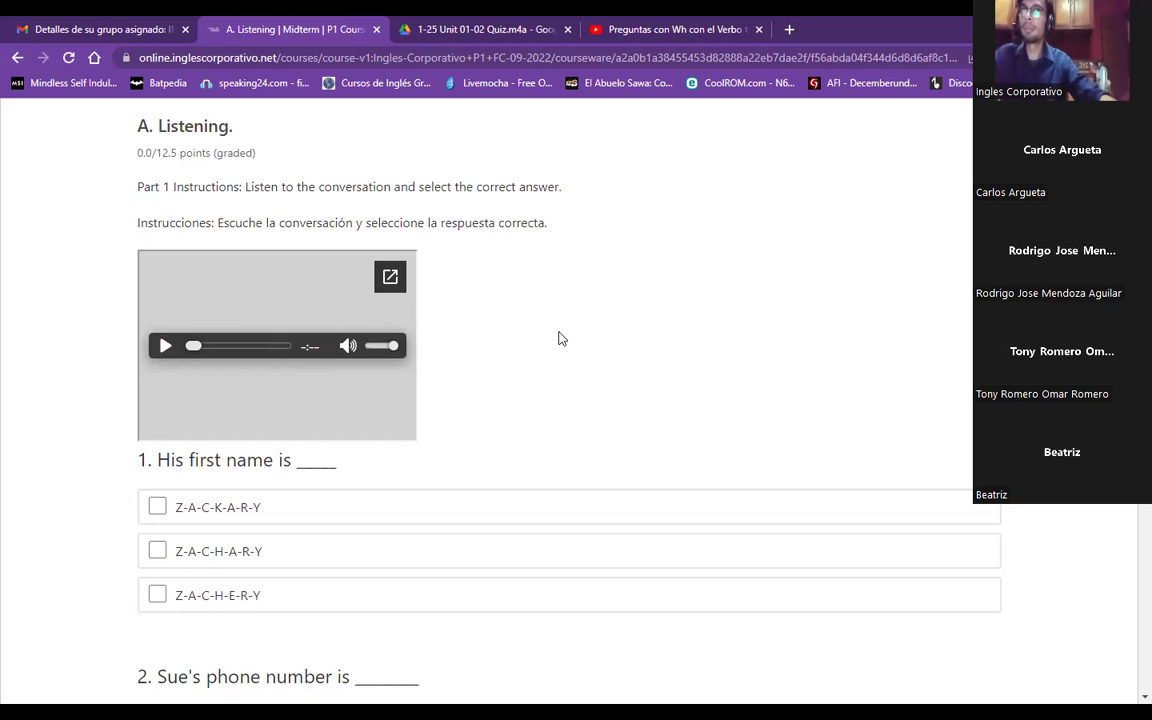
{"action": "left_click", "coordinate": [243, 557]}
{"action": "scroll", "coordinate": [490, 393], "scroll_direction": "down", "scroll_amount": 1}
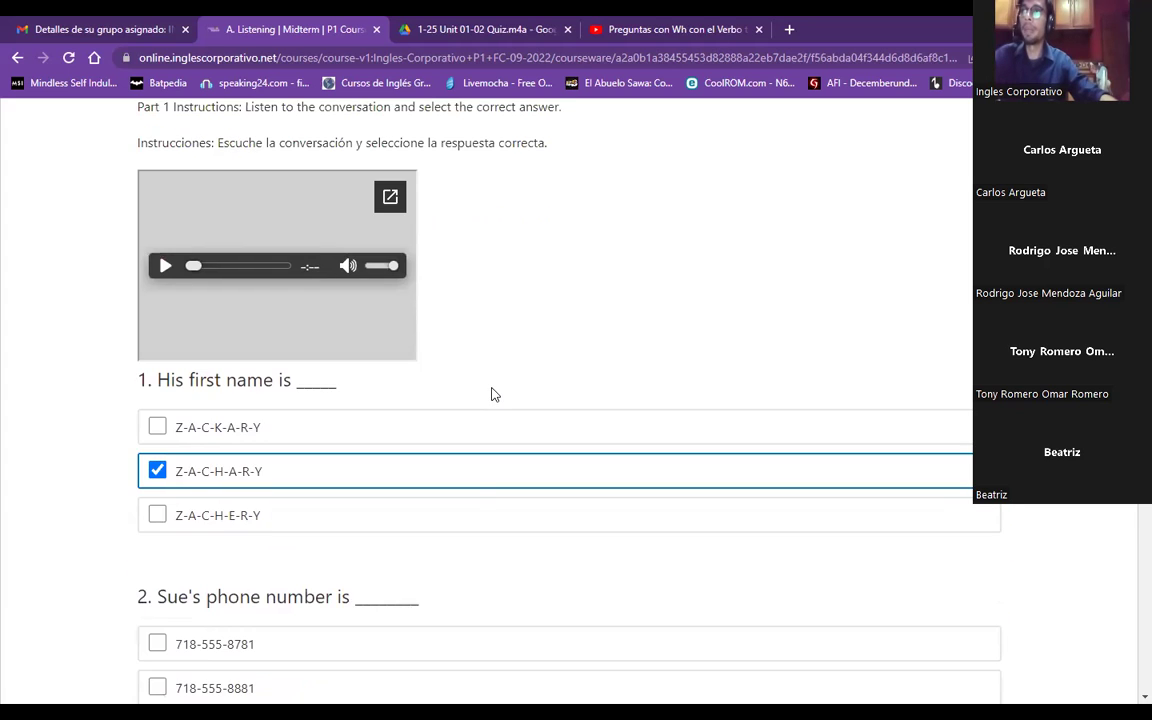
Play the next part of the quiz audio, pause it, and answer question 2 with the third phone number listed
{"action": "scroll", "coordinate": [473, 468], "scroll_direction": "down", "scroll_amount": 2}
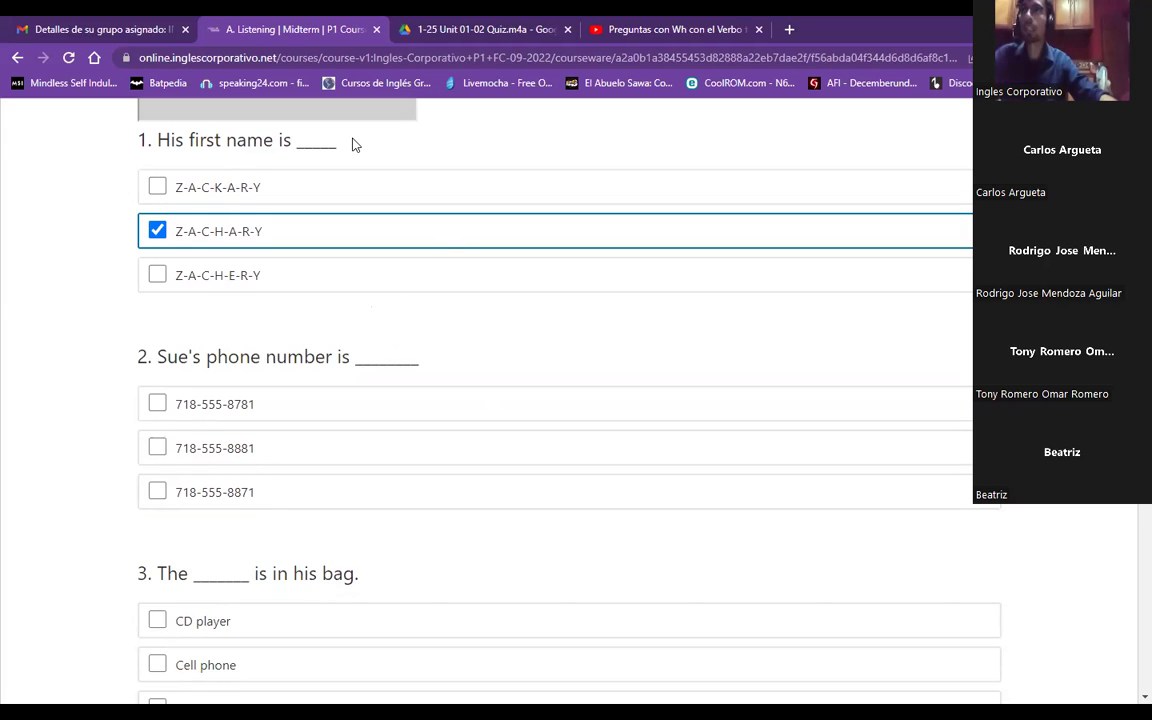
{"action": "key", "text": "ctrl+Tab"}
{"action": "left_click", "coordinate": [463, 322]}
{"action": "left_click", "coordinate": [258, 24]}
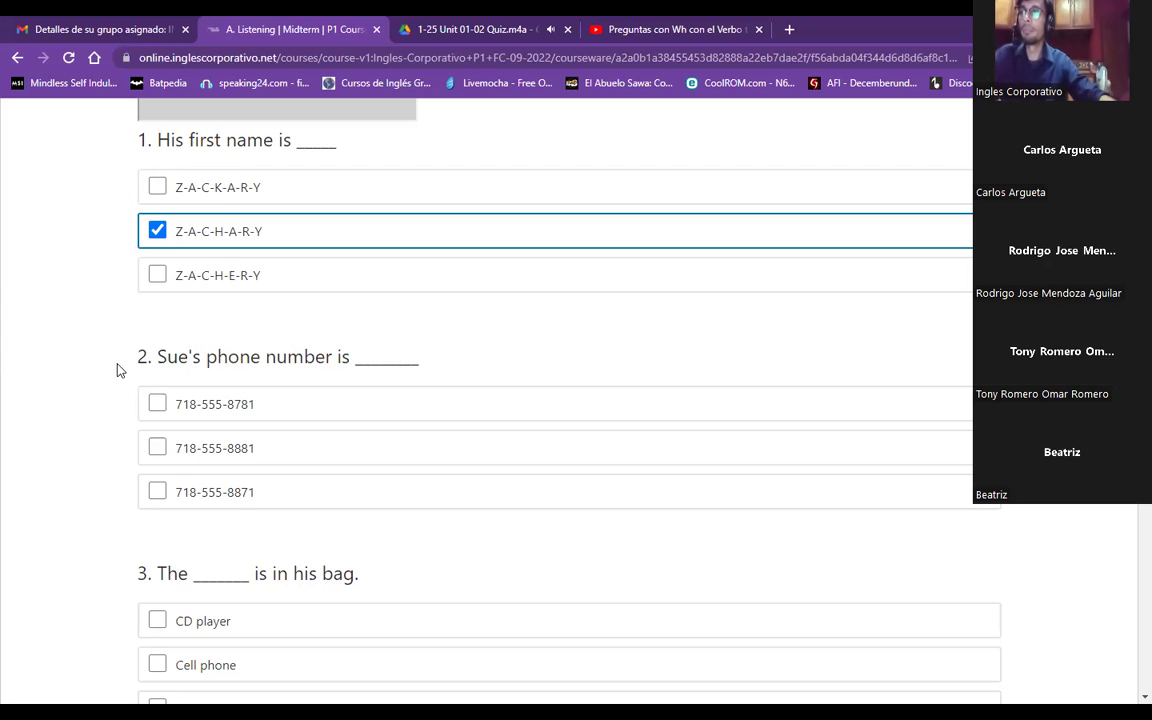
{"action": "left_click", "coordinate": [500, 22]}
{"action": "left_click", "coordinate": [464, 322]}
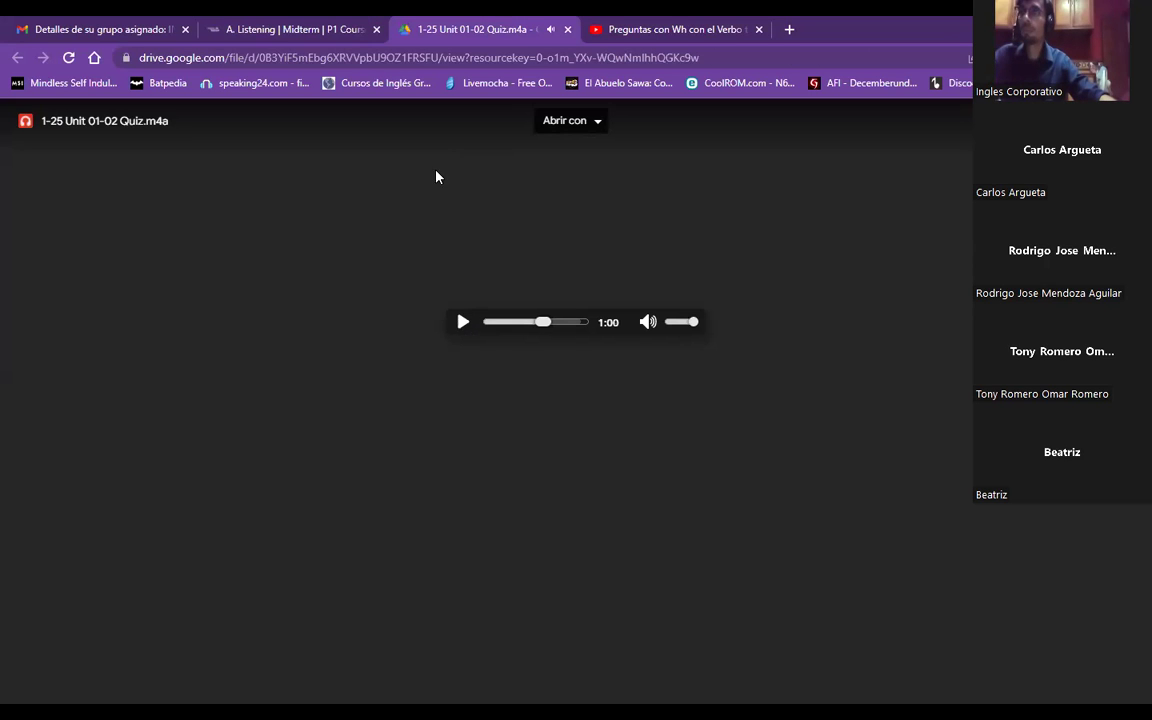
{"action": "left_click", "coordinate": [290, 22]}
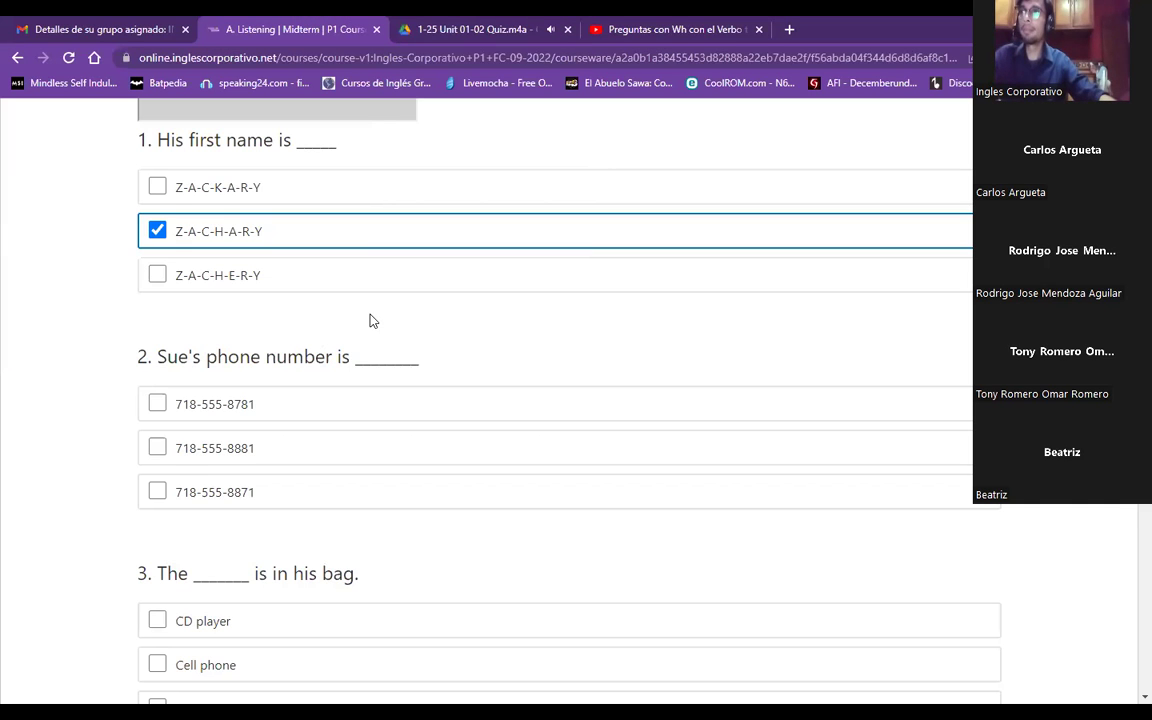
{"action": "left_click", "coordinate": [279, 494]}
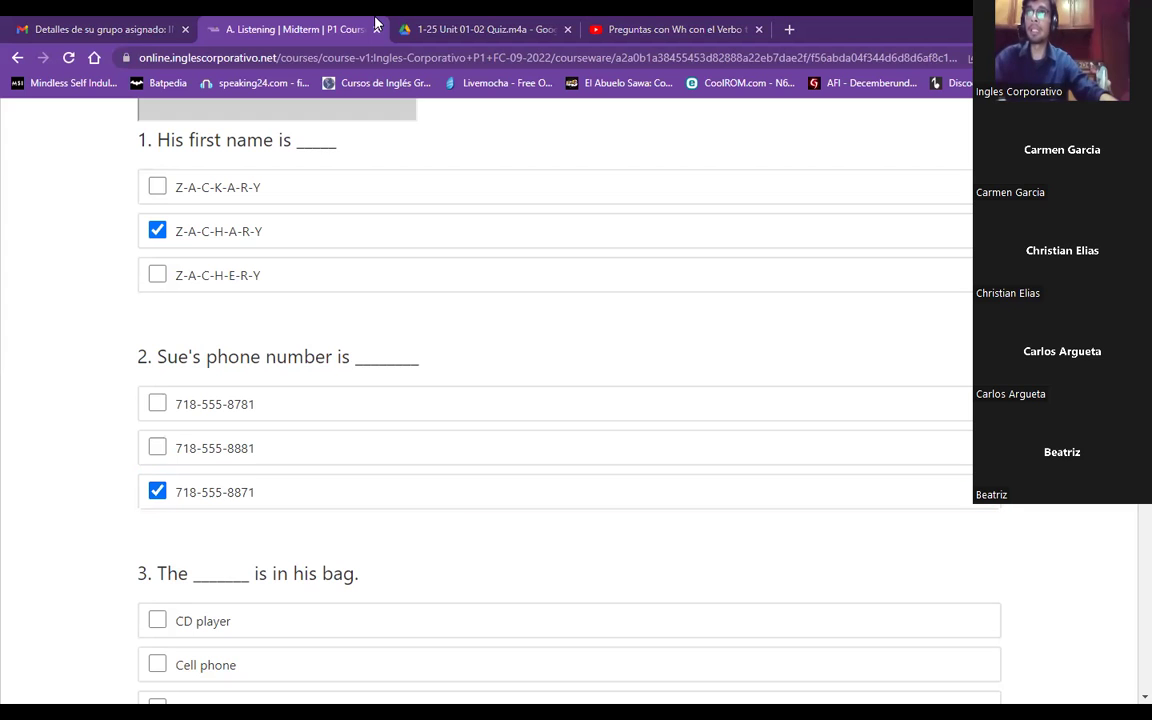
Play the following part of the quiz audio and answer question 3, about the item in his bag, with Camera
{"action": "left_click", "coordinate": [478, 22]}
{"action": "left_click", "coordinate": [463, 324]}
{"action": "left_click", "coordinate": [285, 29]}
{"action": "scroll", "coordinate": [444, 401], "scroll_direction": "down", "scroll_amount": 1}
{"action": "scroll", "coordinate": [446, 401], "scroll_direction": "down", "scroll_amount": 2}
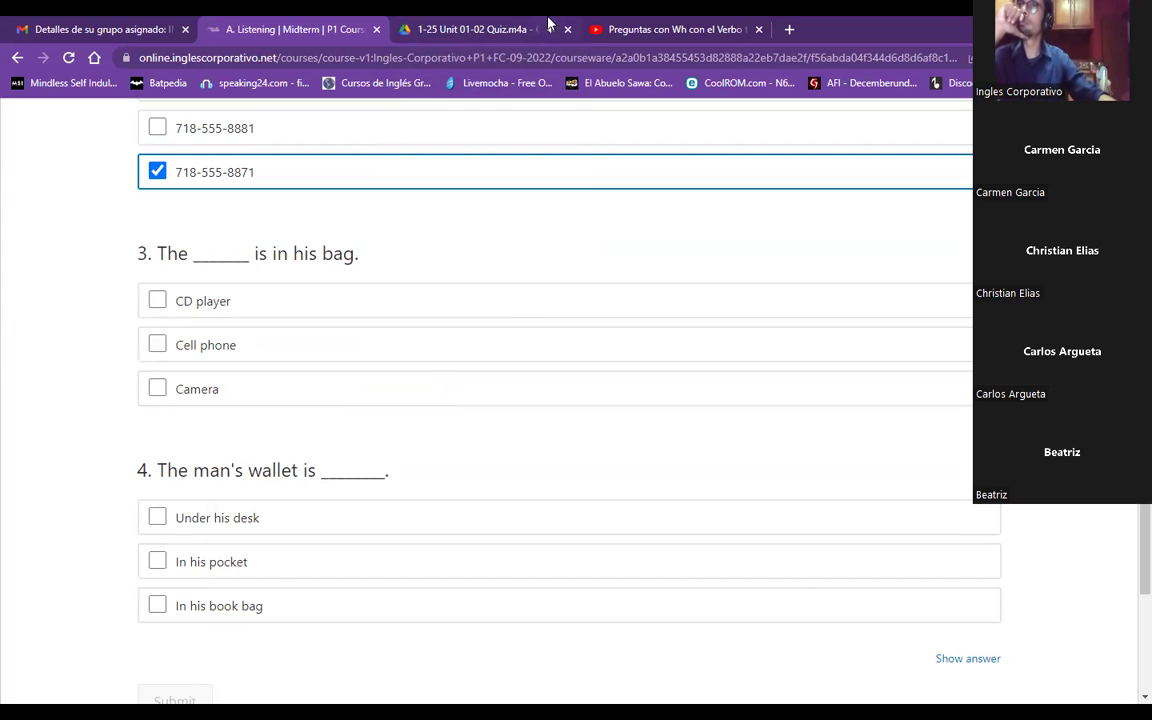
{"action": "left_click", "coordinate": [480, 28]}
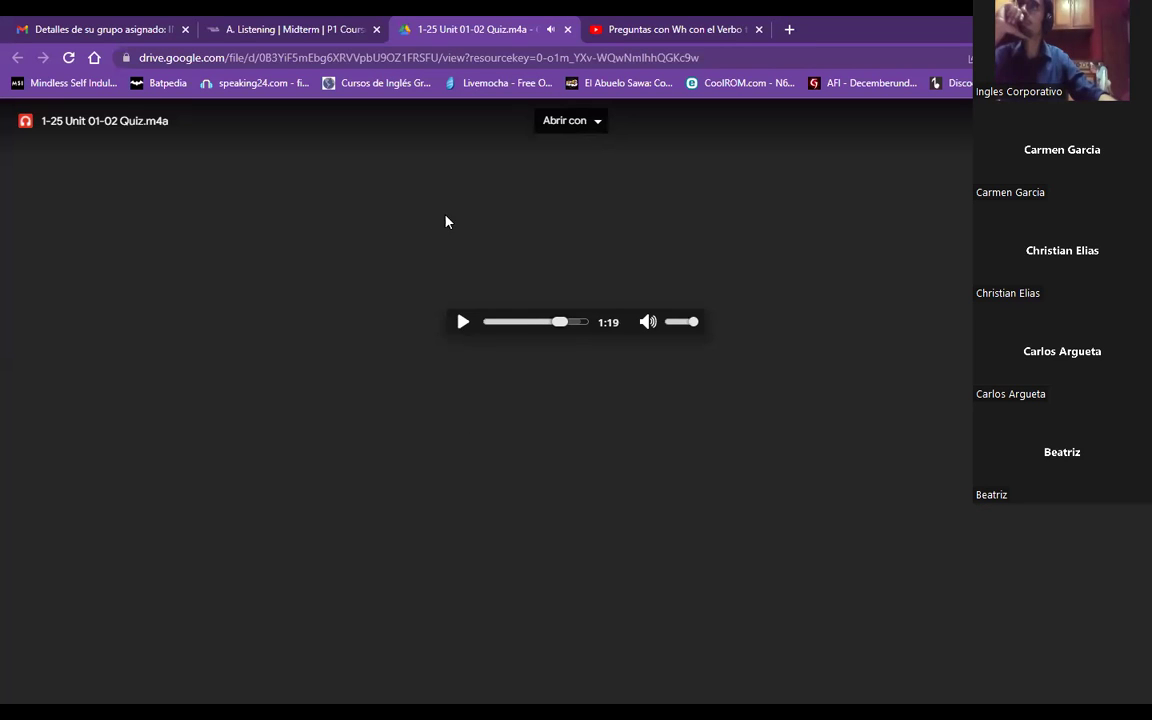
{"action": "left_click", "coordinate": [275, 26]}
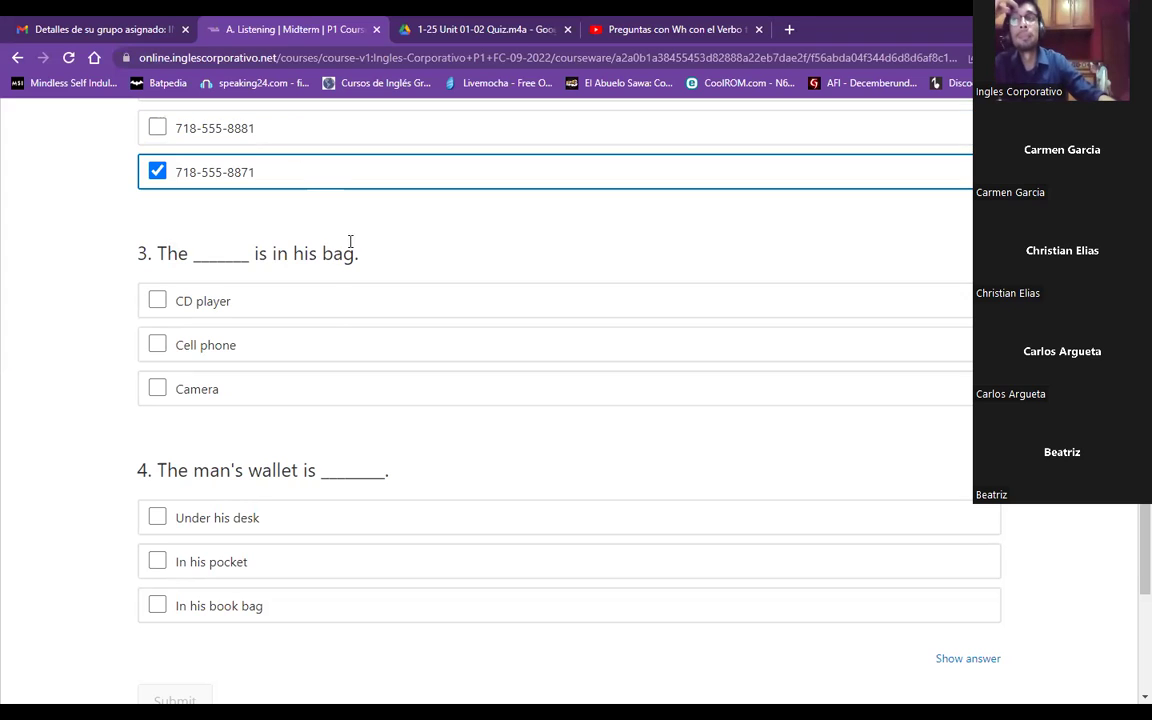
{"action": "left_click", "coordinate": [212, 400]}
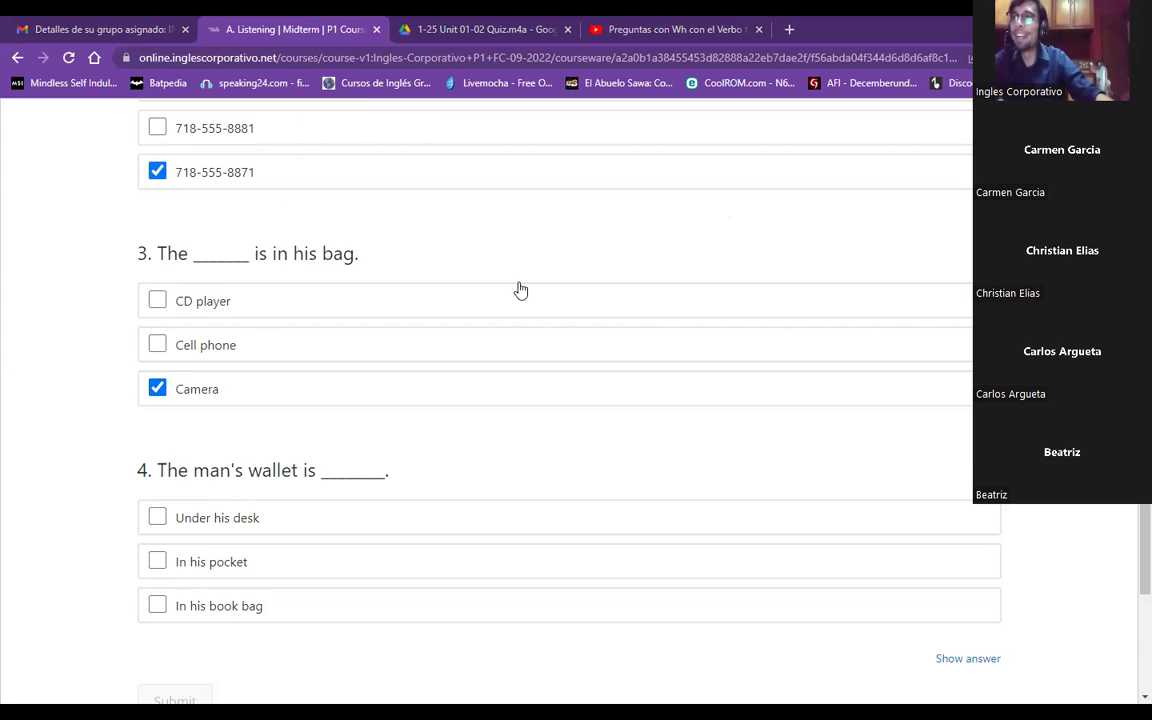
Play the rest of the quiz audio, answer question 4 about the man's wallet with Under his desk, and submit the Listening section
{"action": "scroll", "coordinate": [480, 133], "scroll_direction": "down", "scroll_amount": 2}
{"action": "left_click", "coordinate": [420, 21]}
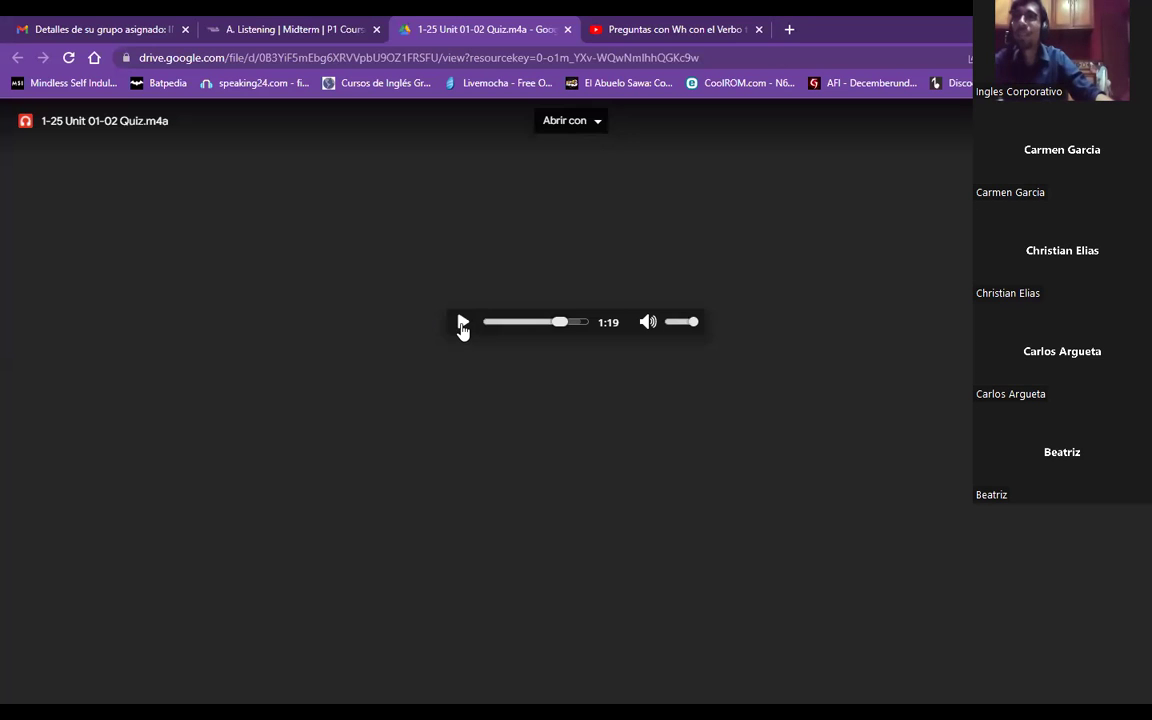
{"action": "left_click", "coordinate": [463, 321]}
{"action": "left_click", "coordinate": [296, 21]}
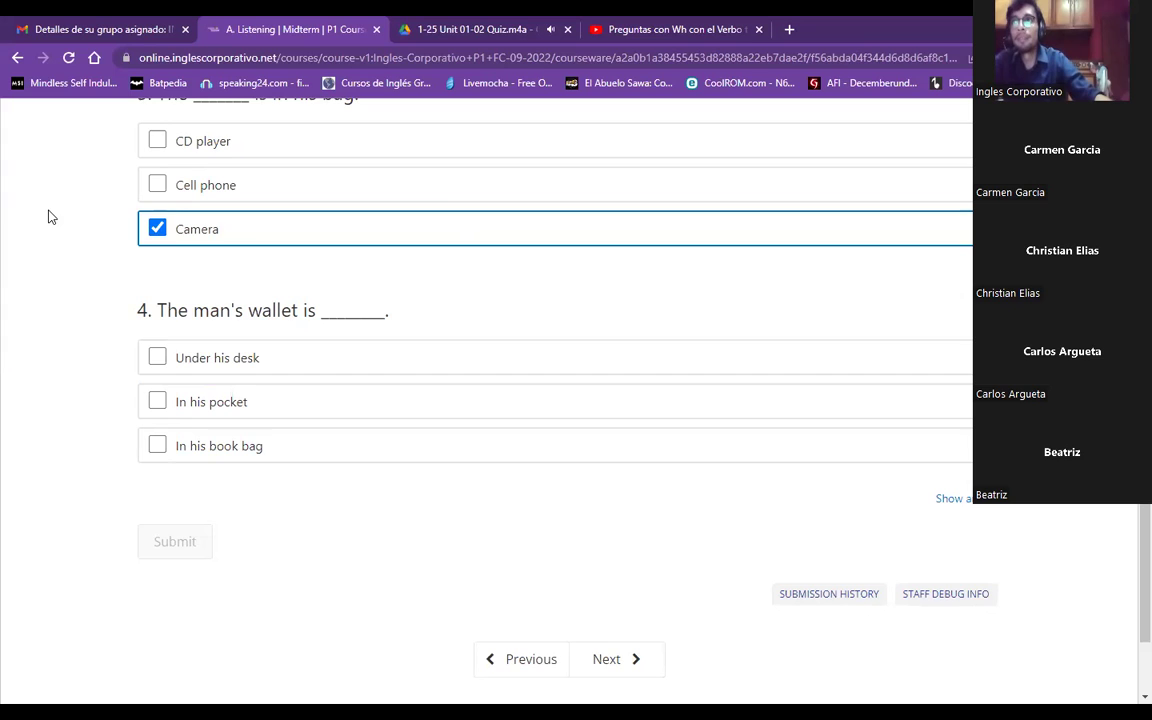
{"action": "left_click", "coordinate": [157, 357]}
{"action": "left_click", "coordinate": [198, 541]}
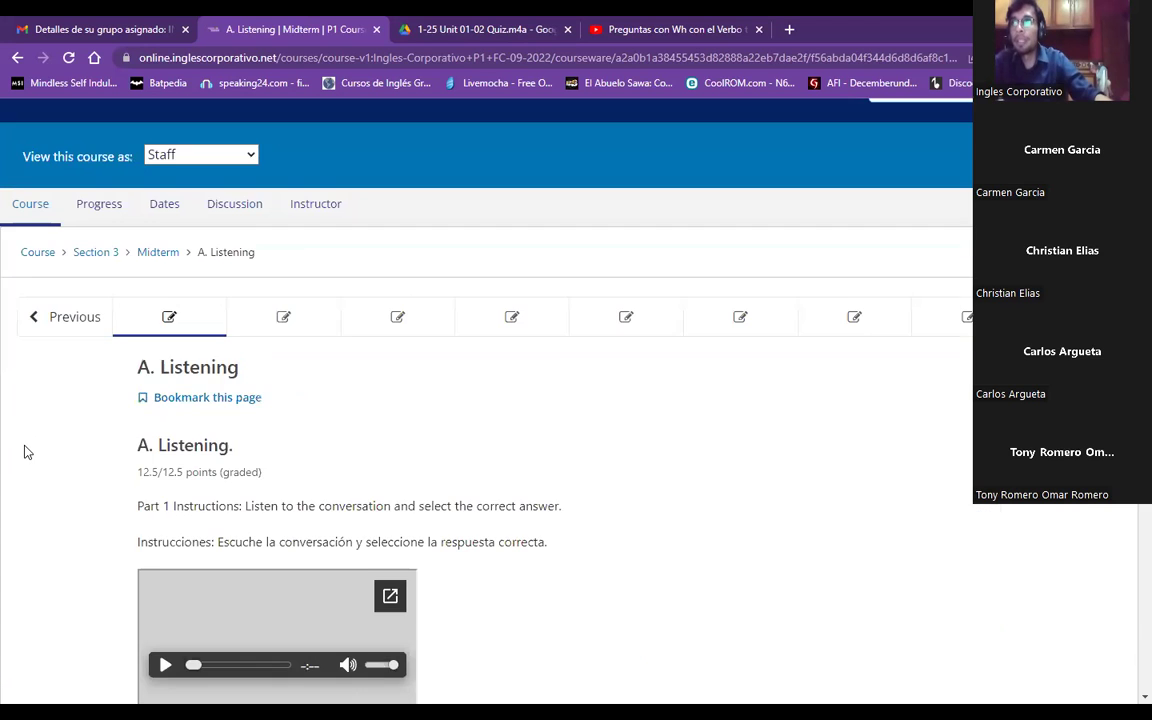
Check the graded Listening answers and open midterm section B. Complete the conversation
{"action": "scroll", "coordinate": [27, 452], "scroll_direction": "down", "scroll_amount": 9}
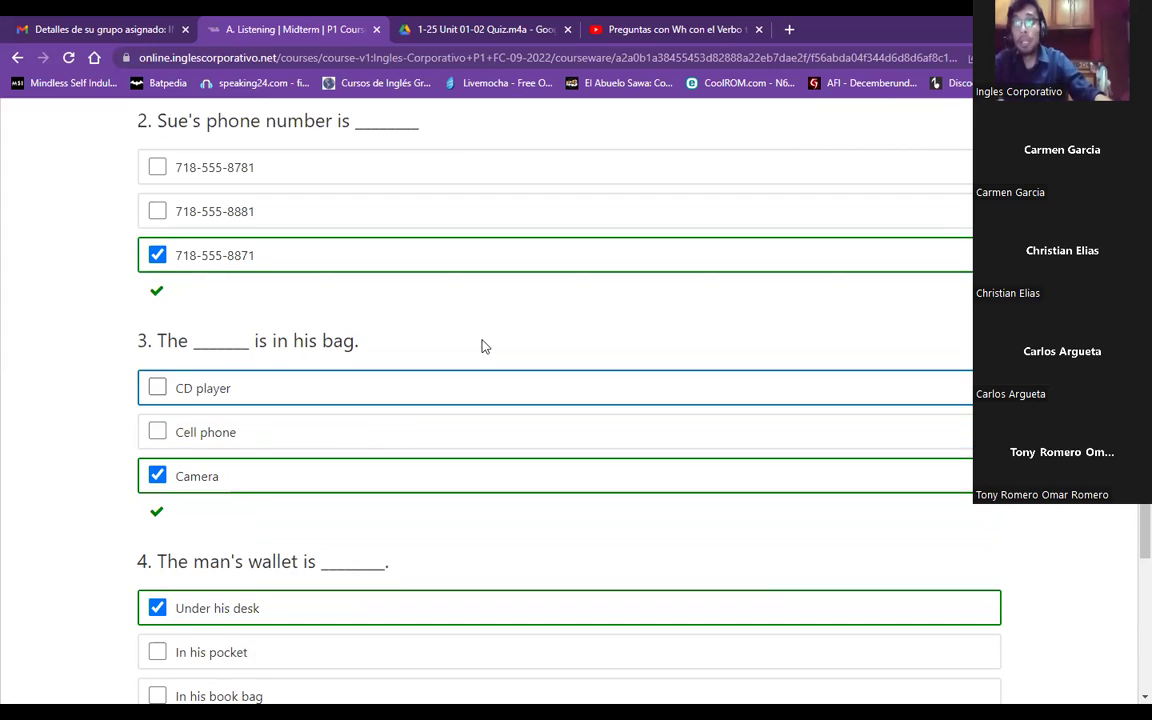
{"action": "left_click", "coordinate": [112, 372]}
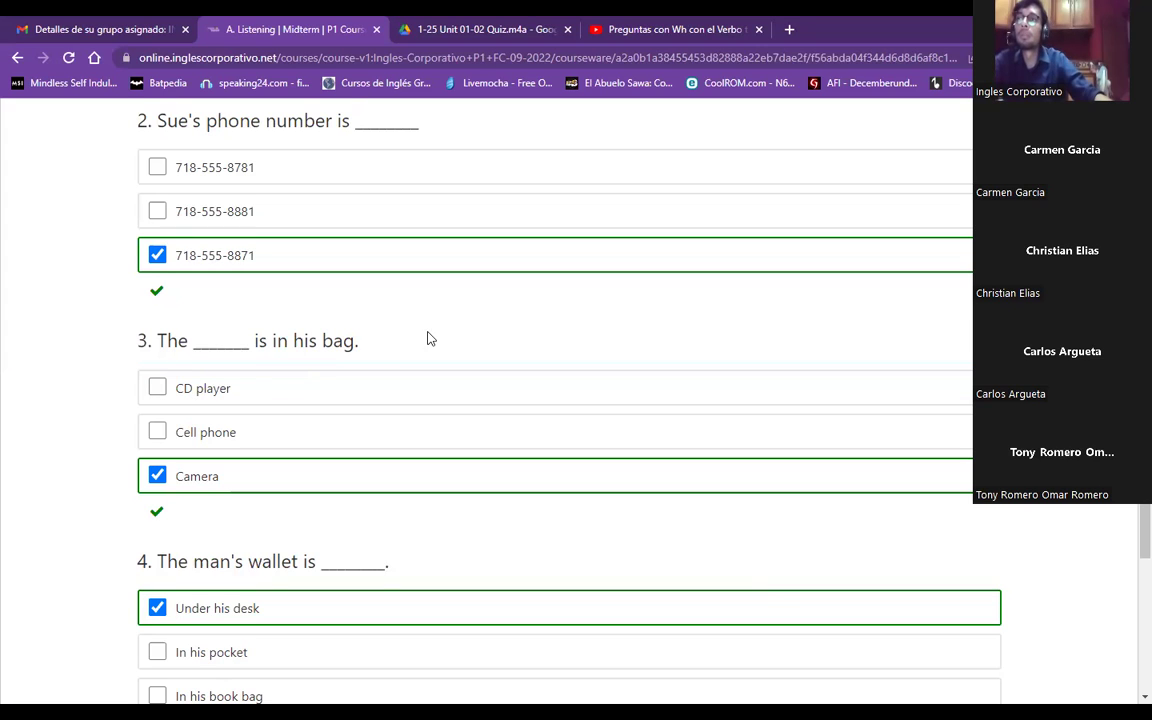
{"action": "scroll", "coordinate": [272, 393], "scroll_direction": "down", "scroll_amount": 3}
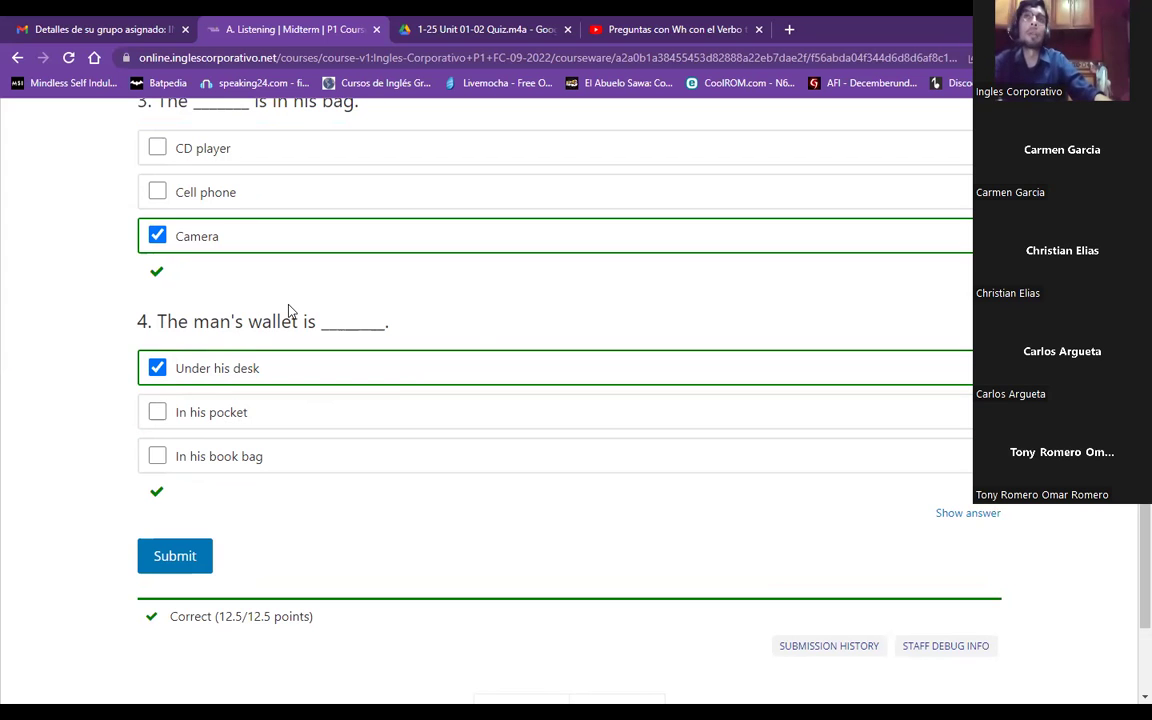
{"action": "scroll", "coordinate": [480, 333], "scroll_direction": "down", "scroll_amount": 3}
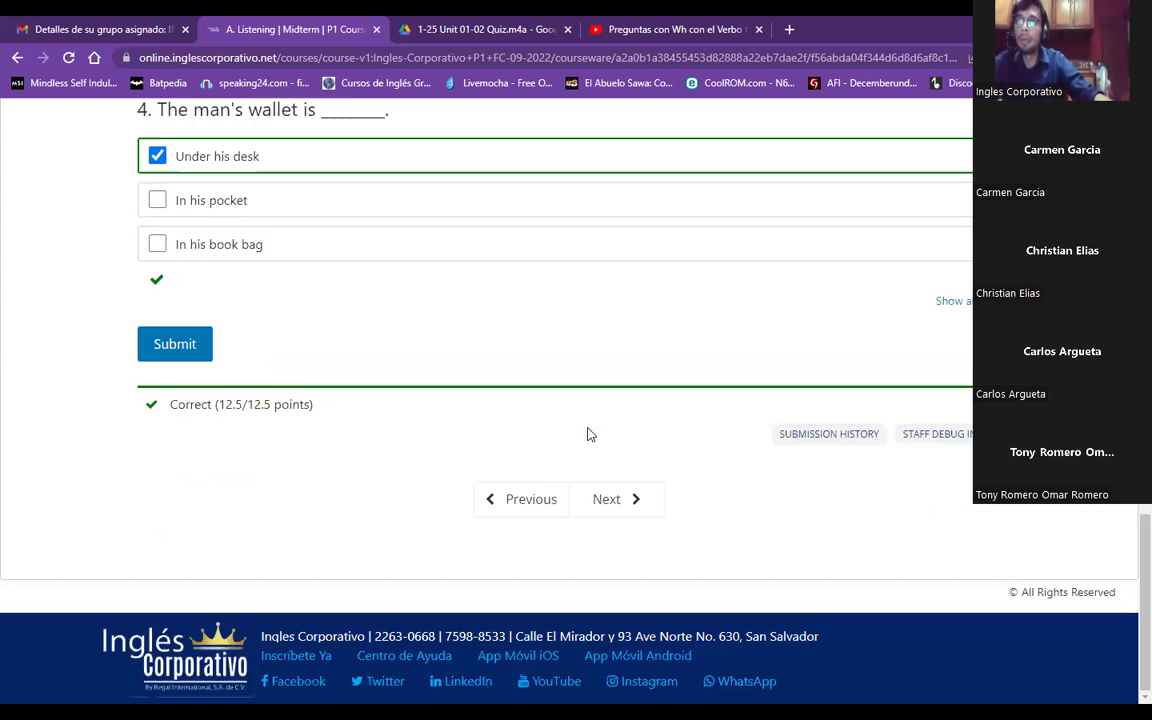
{"action": "scroll", "coordinate": [416, 328], "scroll_direction": "up", "scroll_amount": 5}
{"action": "scroll", "coordinate": [303, 365], "scroll_direction": "up", "scroll_amount": 10}
{"action": "left_click", "coordinate": [290, 368]}
{"action": "scroll", "coordinate": [430, 308], "scroll_direction": "down", "scroll_amount": 2}
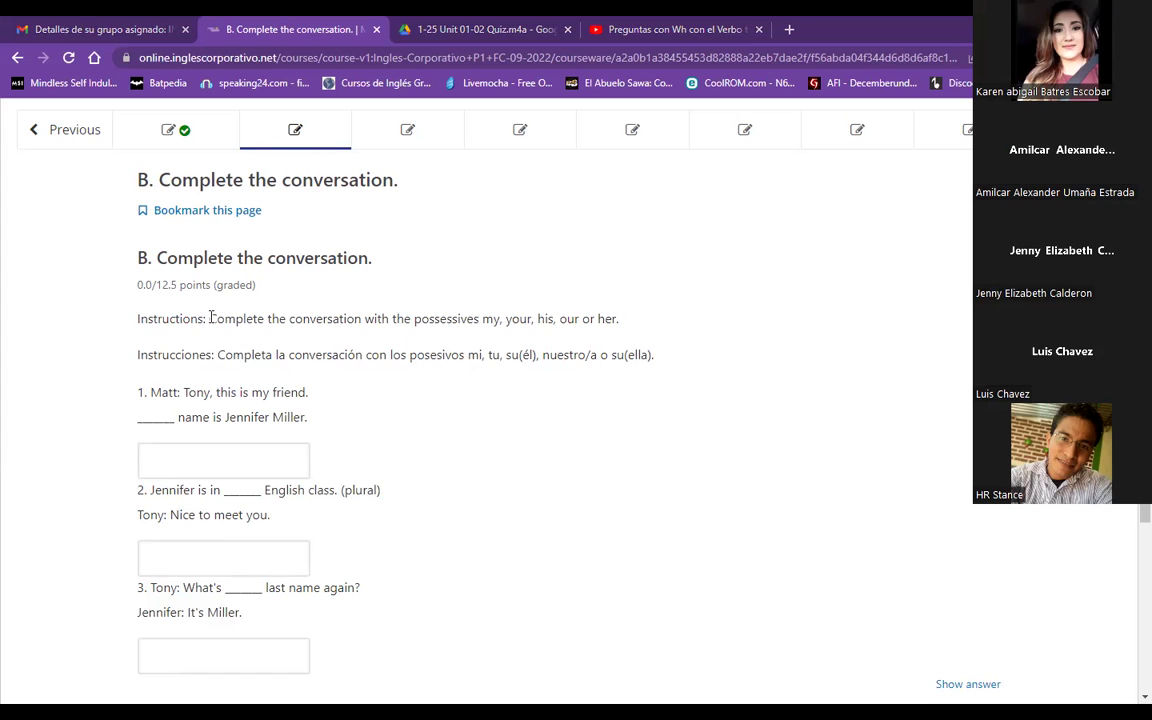
Read the section B instructions about possessives and fill in the first blank with "Her"
{"action": "left_click_drag", "start_coordinate": [211, 318], "coordinate": [656, 321]}
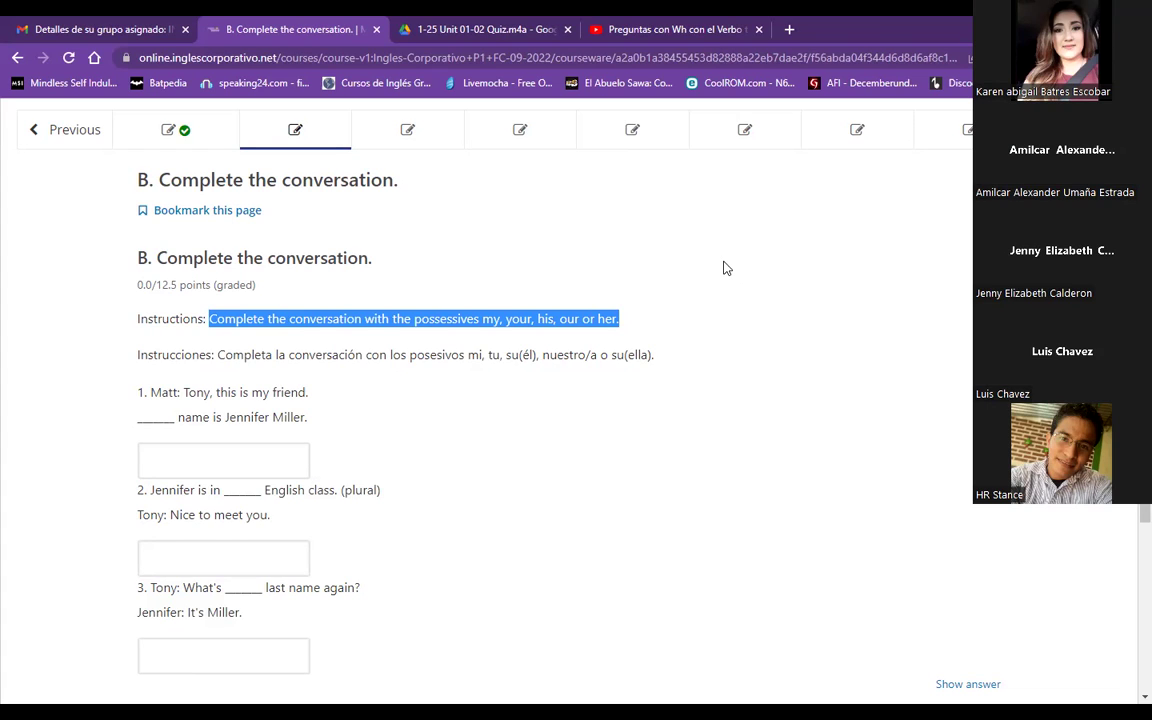
{"action": "left_click", "coordinate": [655, 242]}
{"action": "right_click", "coordinate": [622, 206]}
{"action": "left_click", "coordinate": [474, 187]}
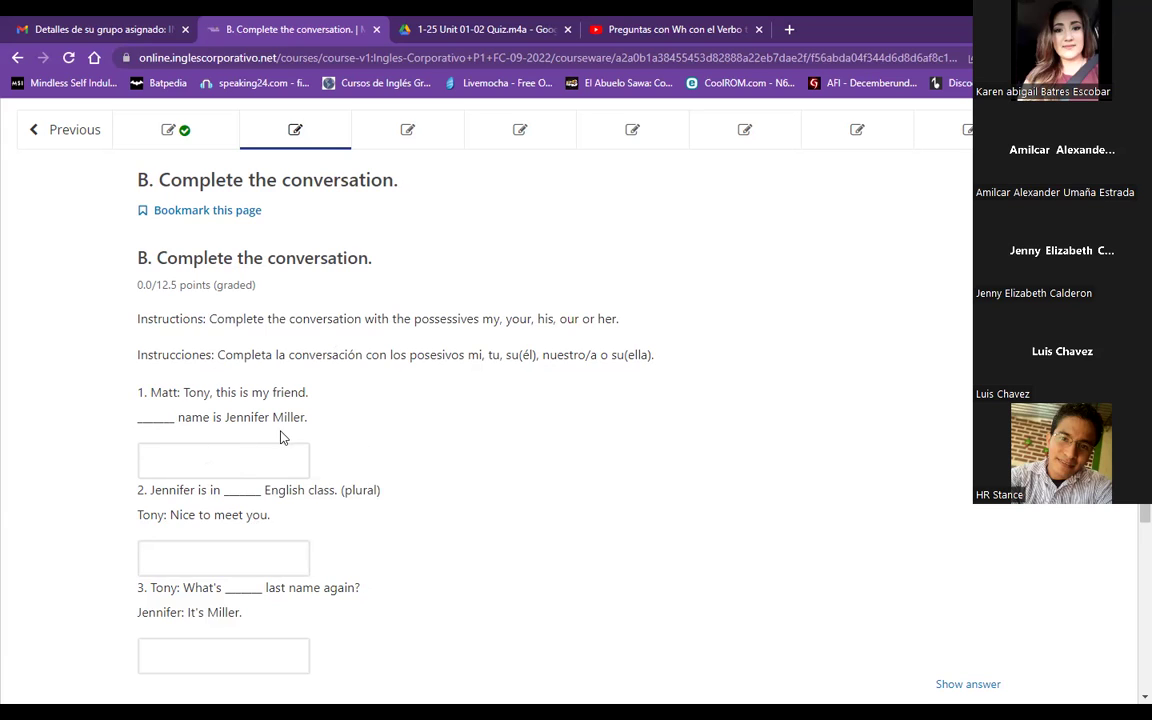
{"action": "left_click", "coordinate": [166, 458]}
{"action": "type", "text": "Her"}
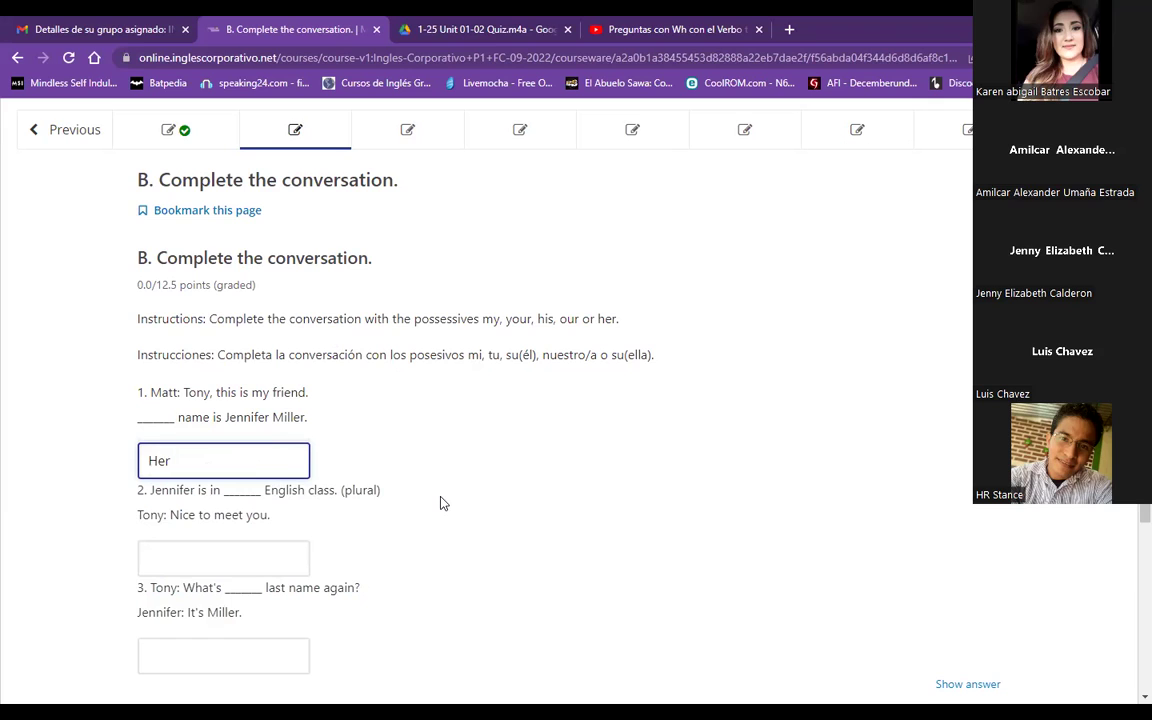
Fill in the second blank, about the English class, with "our" in lowercase
{"action": "left_click", "coordinate": [177, 547]}
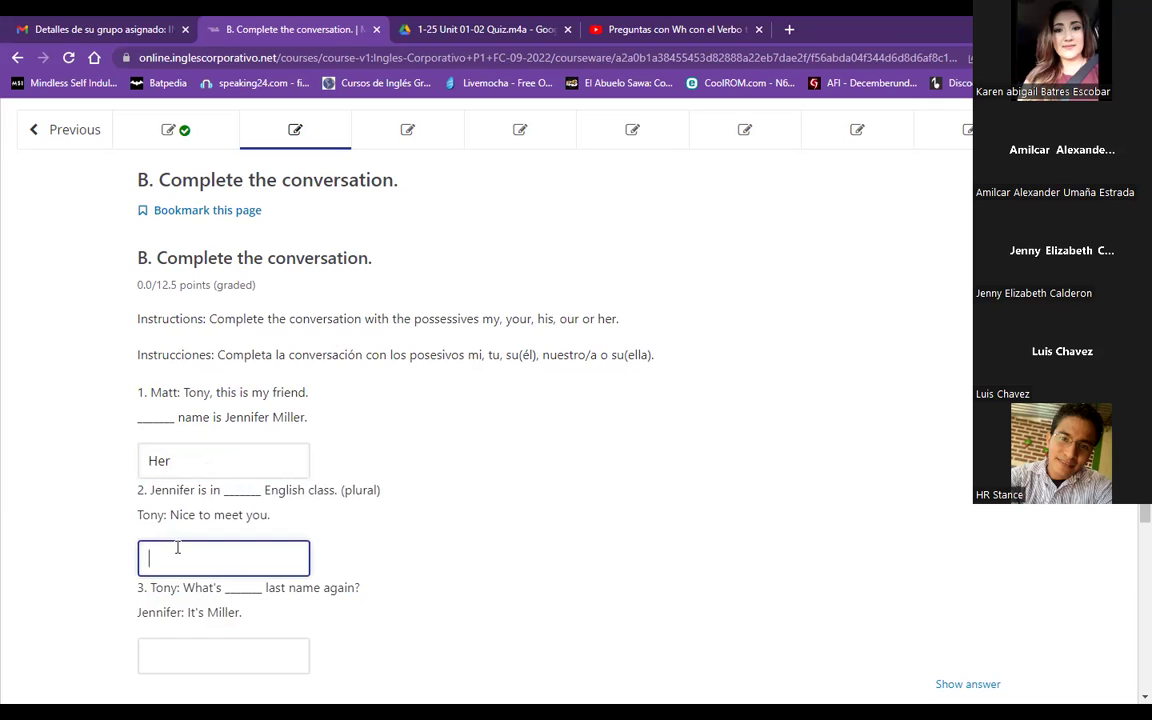
{"action": "type", "text": "Our"}
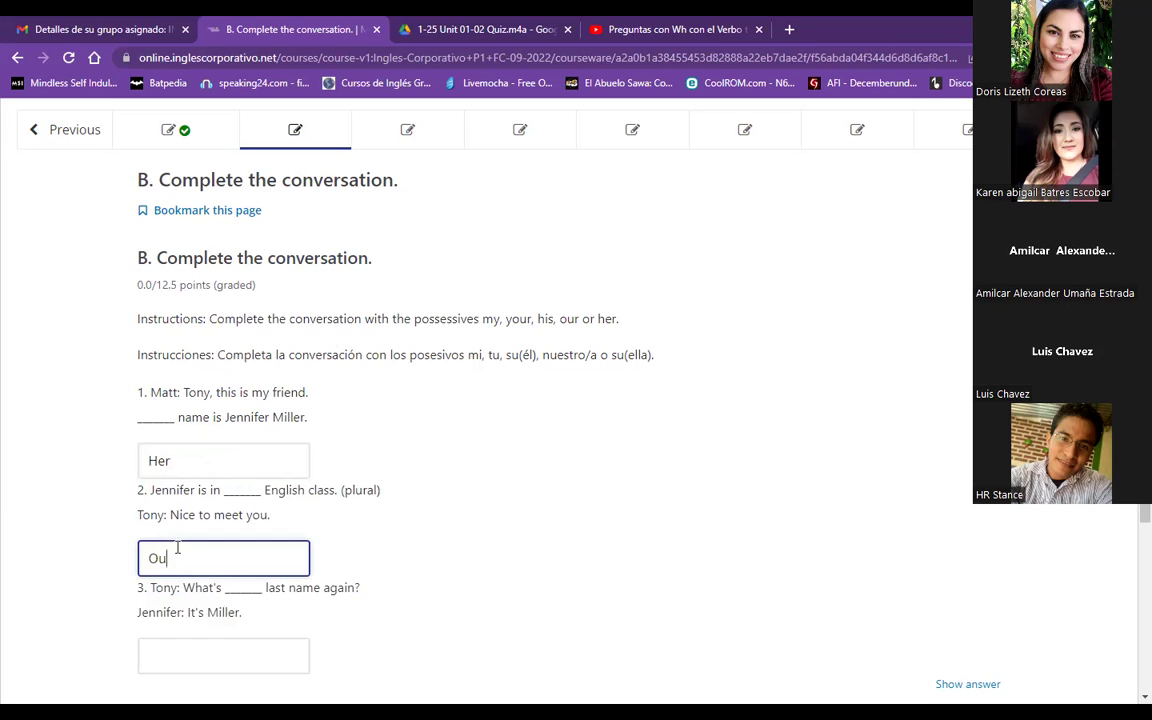
{"action": "key", "text": "Left"}
{"action": "key", "text": "Left"}
{"action": "key", "text": "BackSpace"}
{"action": "type", "text": "o"}
Fill in the third blank, about the last name, with "your" and submit section B
{"action": "scroll", "coordinate": [355, 450], "scroll_direction": "down", "scroll_amount": 2}
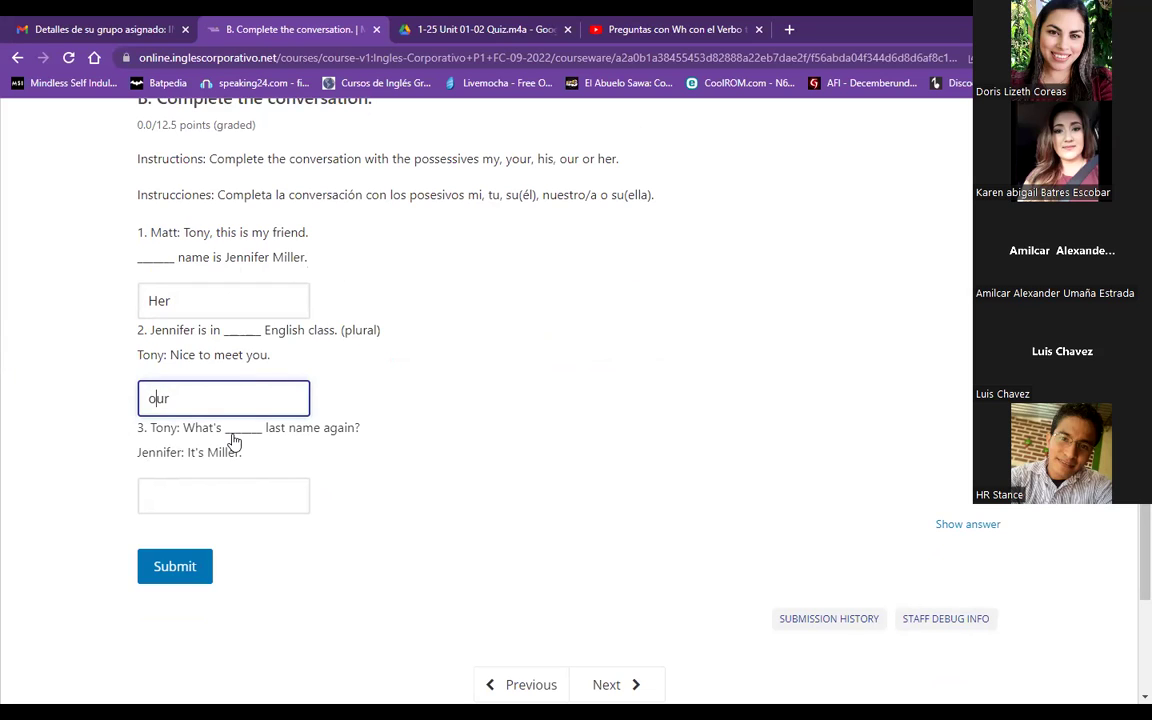
{"action": "left_click", "coordinate": [198, 498]}
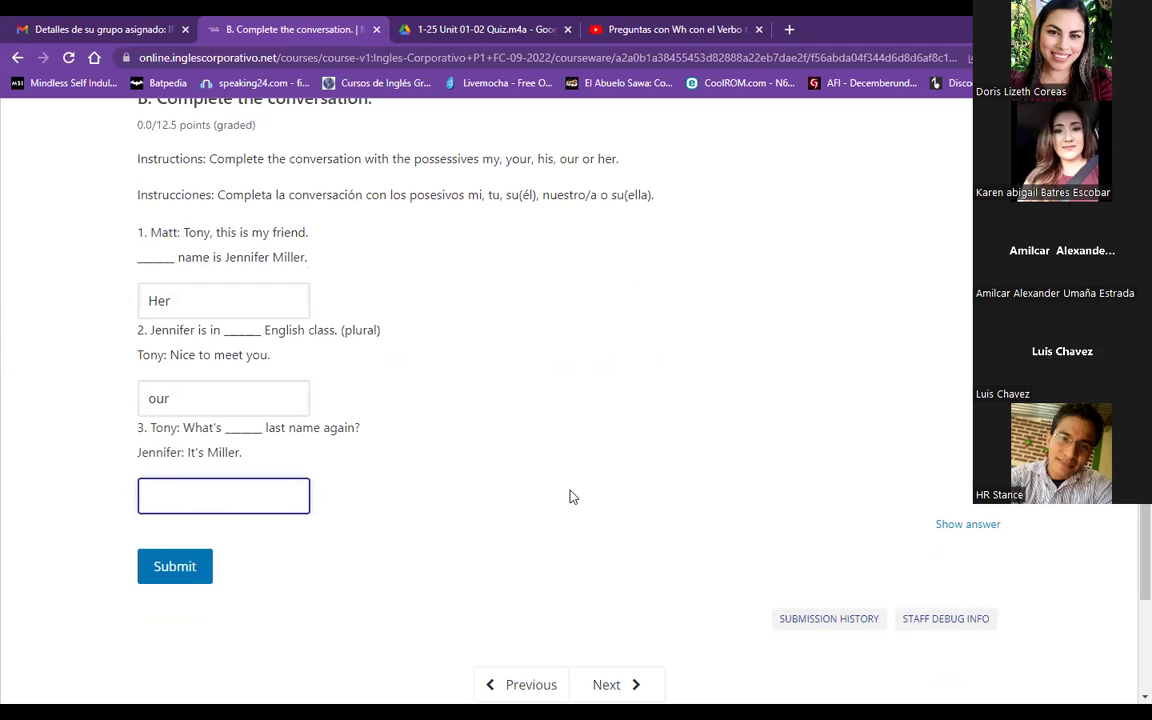
{"action": "type", "text": "your"}
{"action": "scroll", "coordinate": [281, 459], "scroll_direction": "up", "scroll_amount": 1}
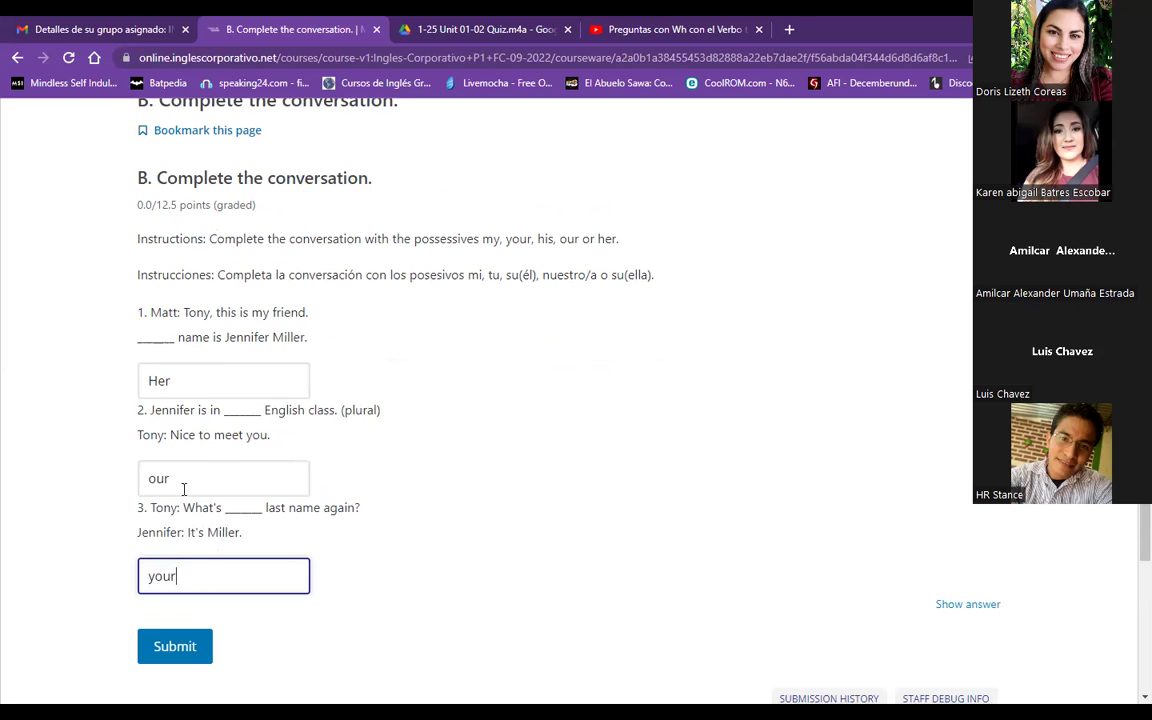
{"action": "left_click", "coordinate": [174, 646]}
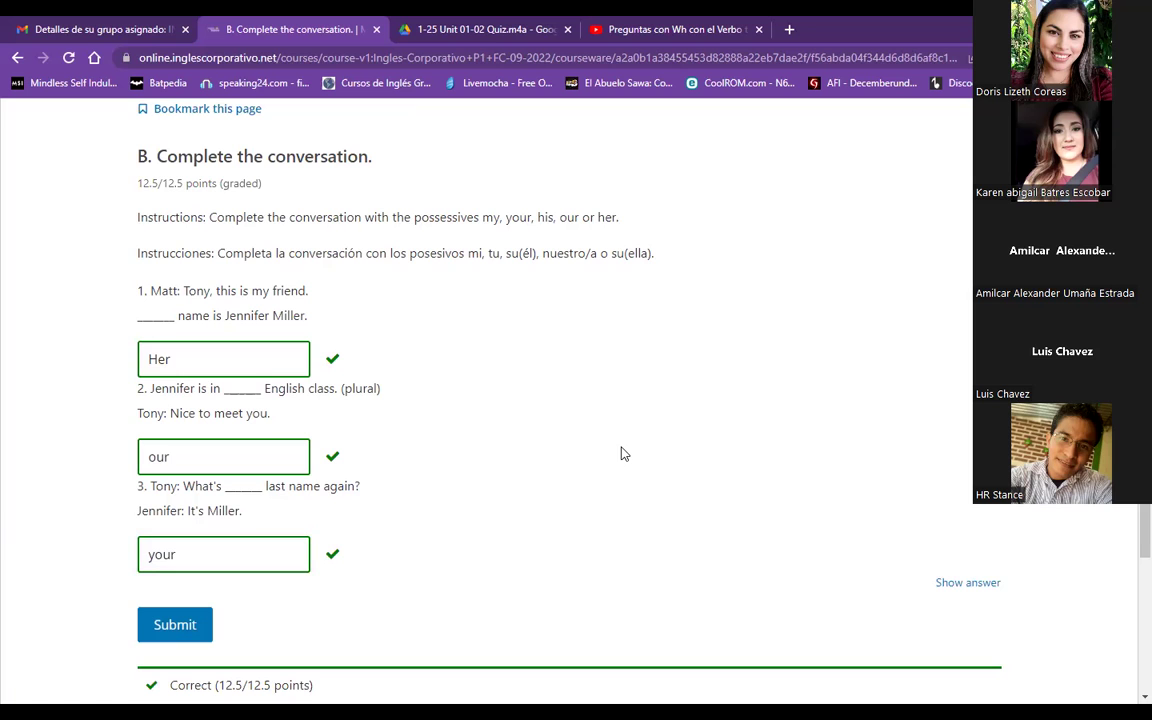
Check the graded section B answers and open section C. Complete the conversation
{"action": "scroll", "coordinate": [568, 487], "scroll_direction": "down", "scroll_amount": 2}
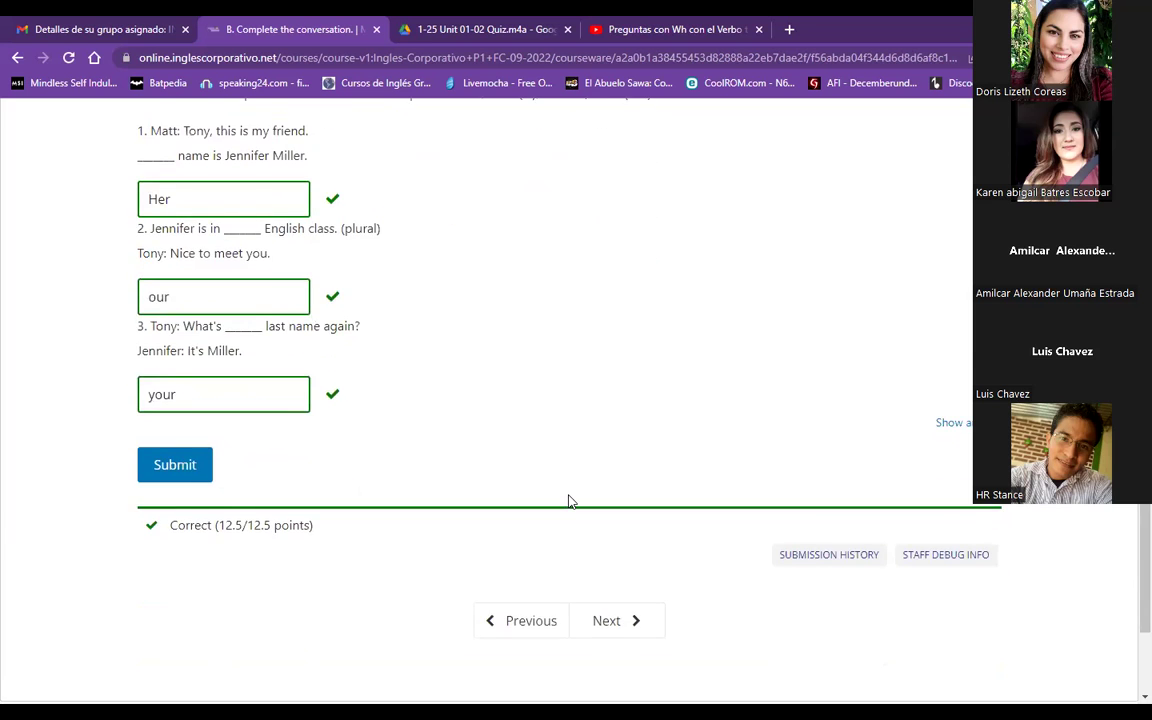
{"action": "scroll", "coordinate": [568, 499], "scroll_direction": "up", "scroll_amount": 5}
{"action": "scroll", "coordinate": [373, 479], "scroll_direction": "down", "scroll_amount": 4}
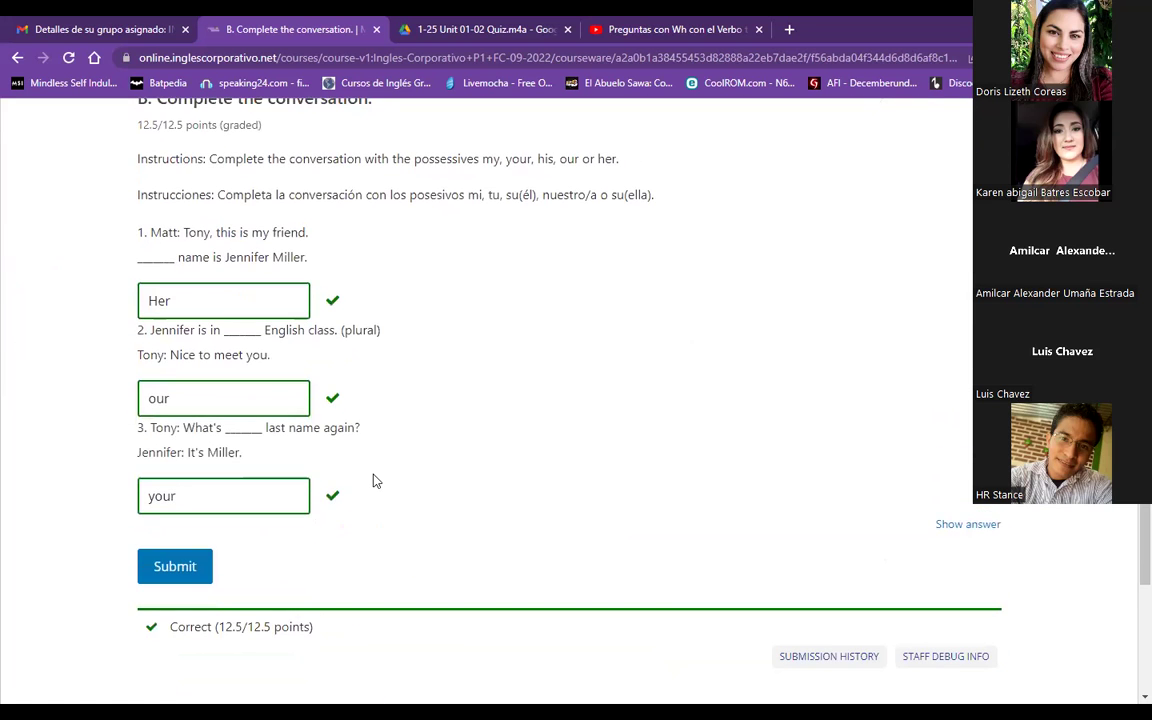
{"action": "scroll", "coordinate": [373, 481], "scroll_direction": "up", "scroll_amount": 4}
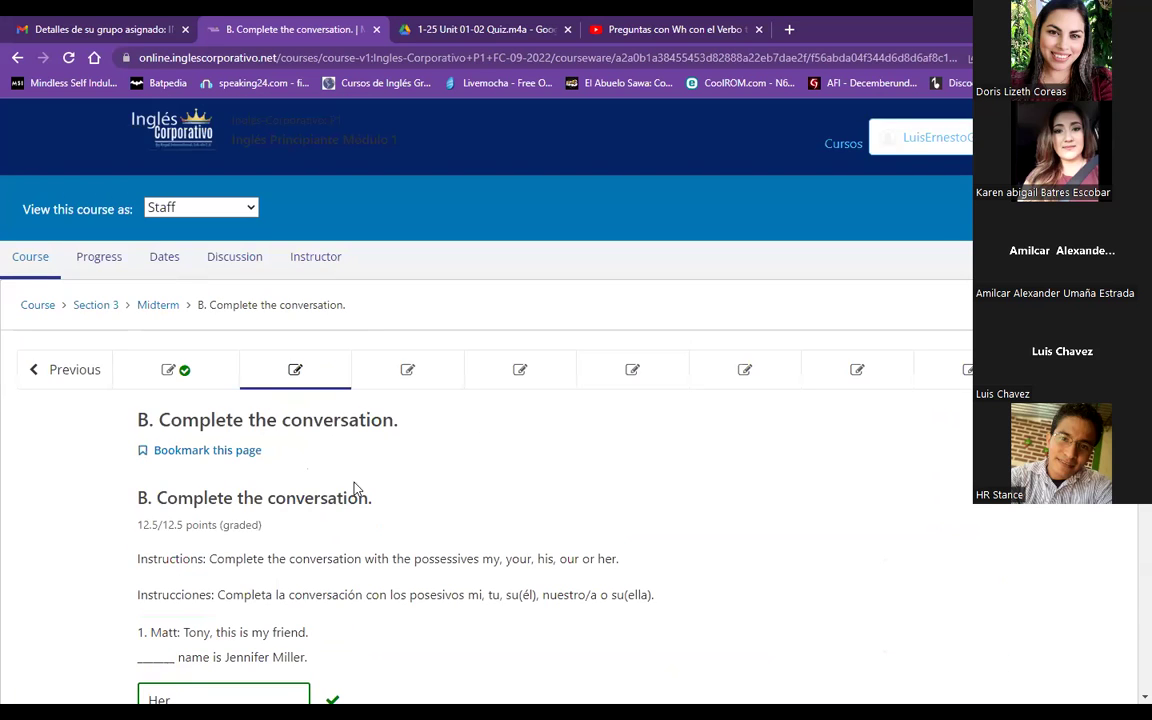
{"action": "left_click", "coordinate": [409, 372]}
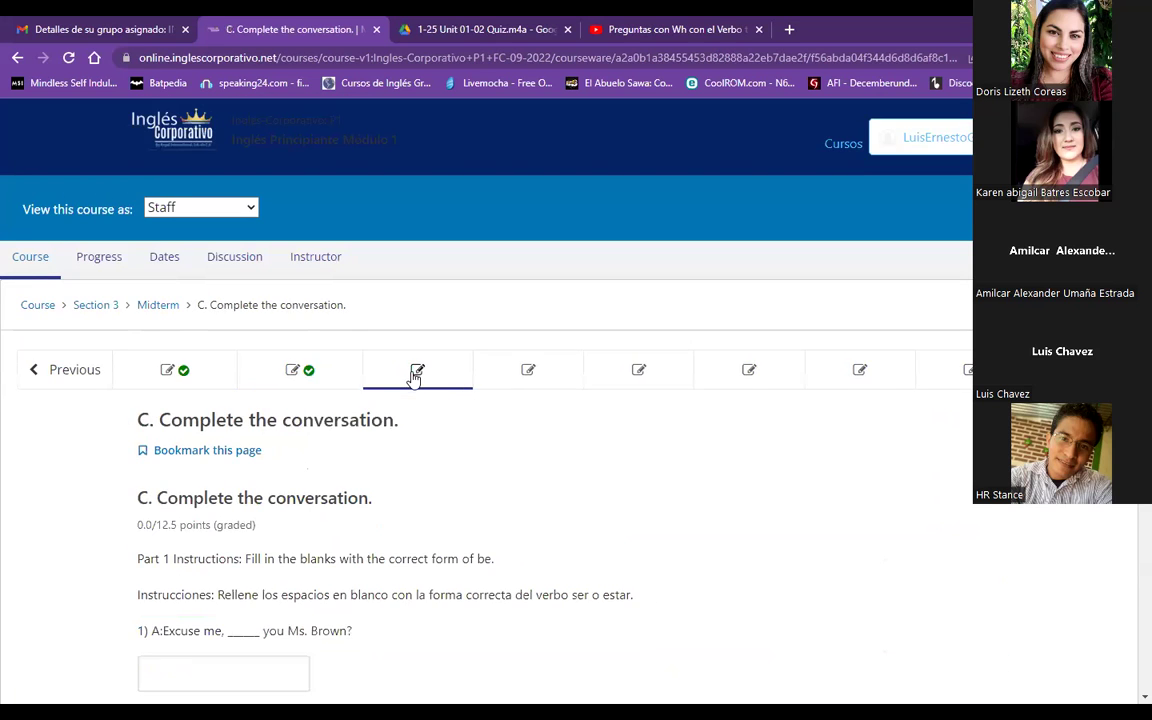
Read the section C instructions on the verb be and fill in the first blank, after "Excuse me", with "are"
{"action": "scroll", "coordinate": [415, 378], "scroll_direction": "down", "scroll_amount": 1}
{"action": "scroll", "coordinate": [415, 378], "scroll_direction": "down", "scroll_amount": 1}
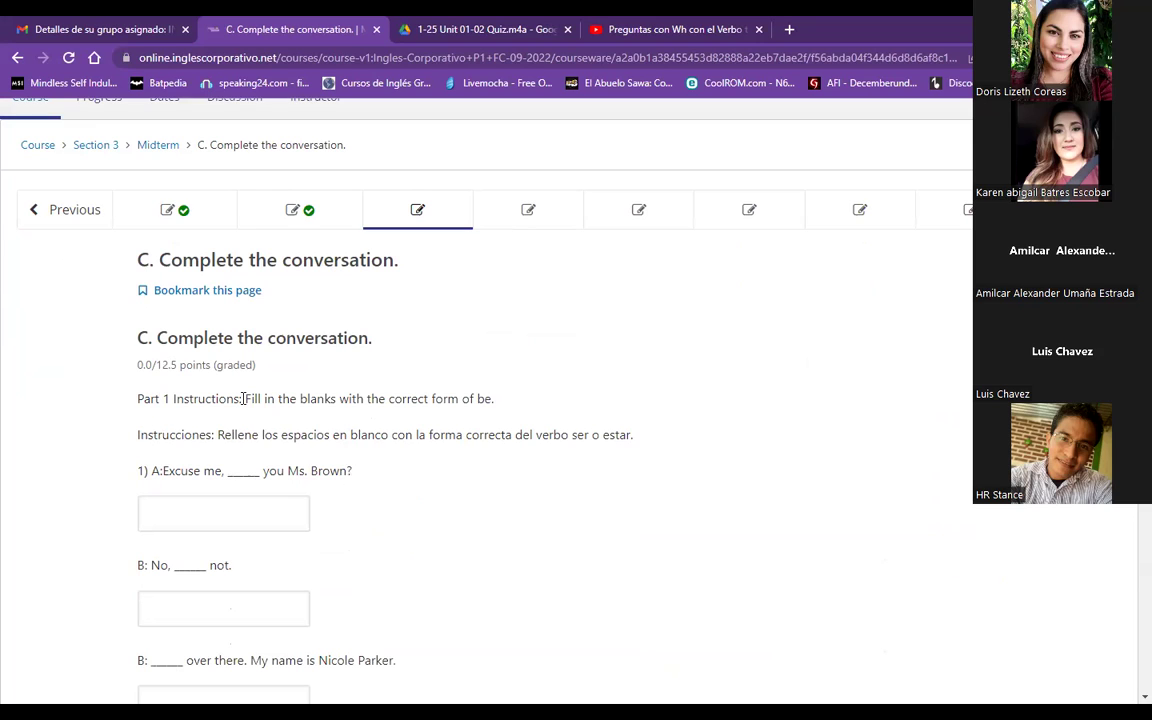
{"action": "left_click_drag", "start_coordinate": [243, 398], "coordinate": [550, 393]}
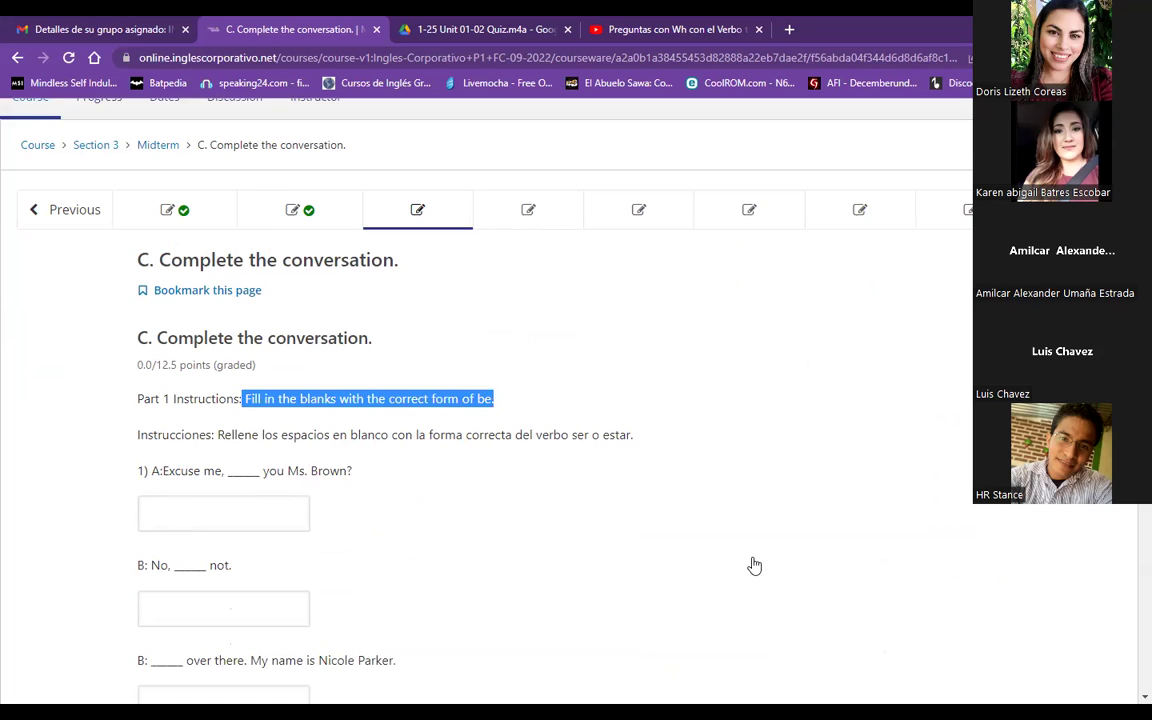
{"action": "key", "text": "Tab"}
{"action": "left_click", "coordinate": [413, 372]}
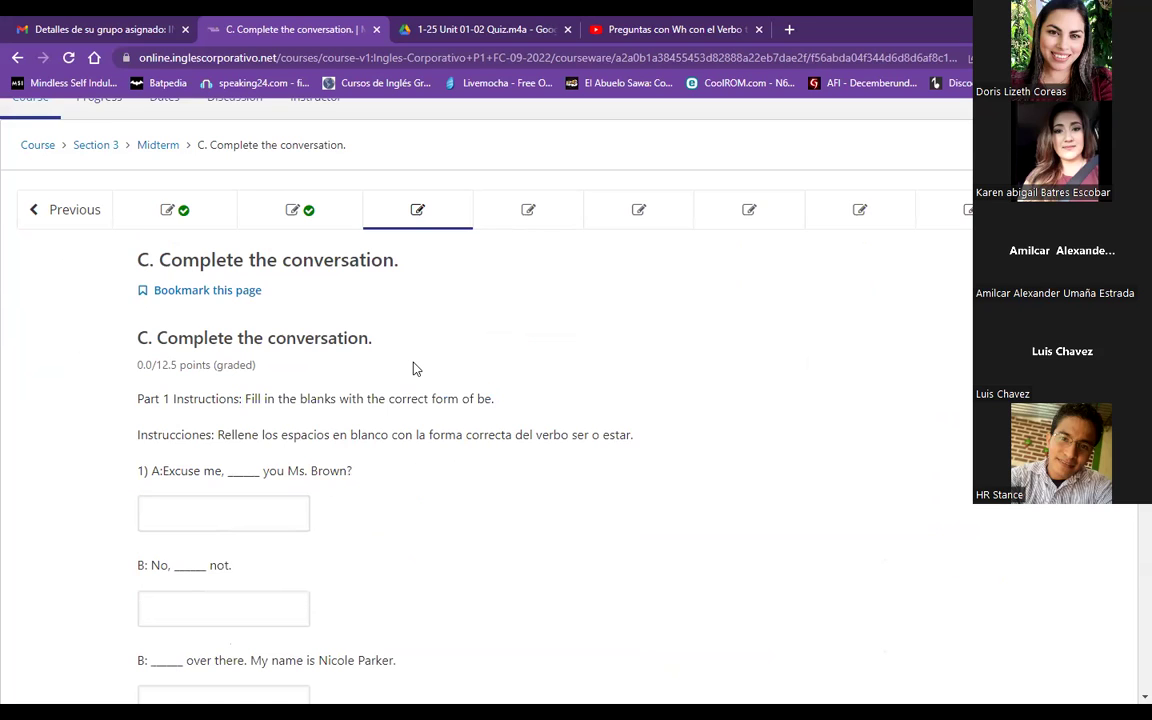
{"action": "left_click", "coordinate": [219, 507]}
{"action": "type", "text": "are"}
{"action": "key", "text": "Tab"}
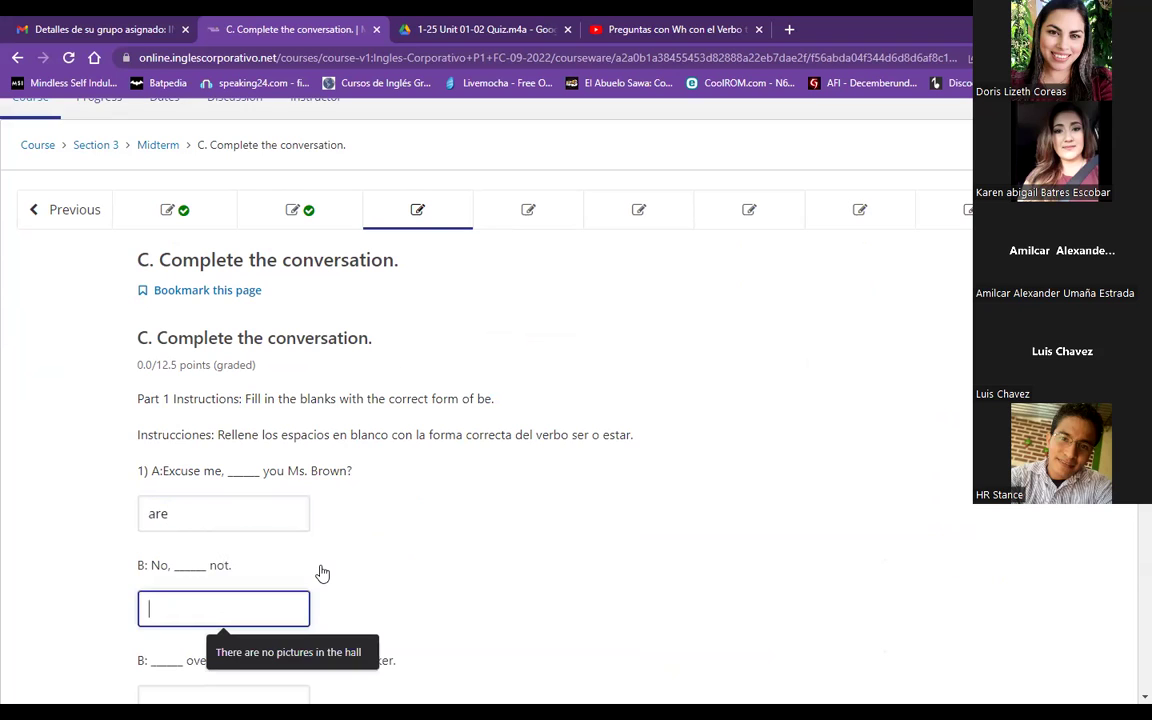
Fill in the "No, ___ not" blank with "I am", using a capital I
{"action": "left_click", "coordinate": [97, 521]}
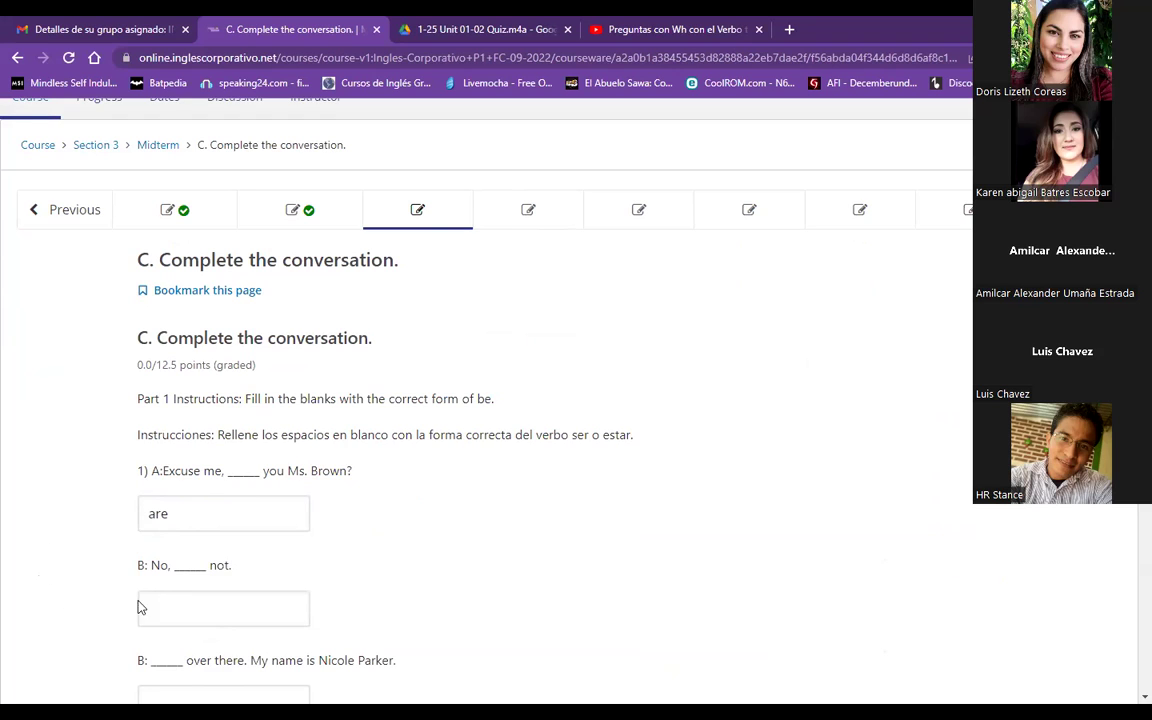
{"action": "left_click", "coordinate": [201, 608]}
{"action": "type", "text": "i am"}
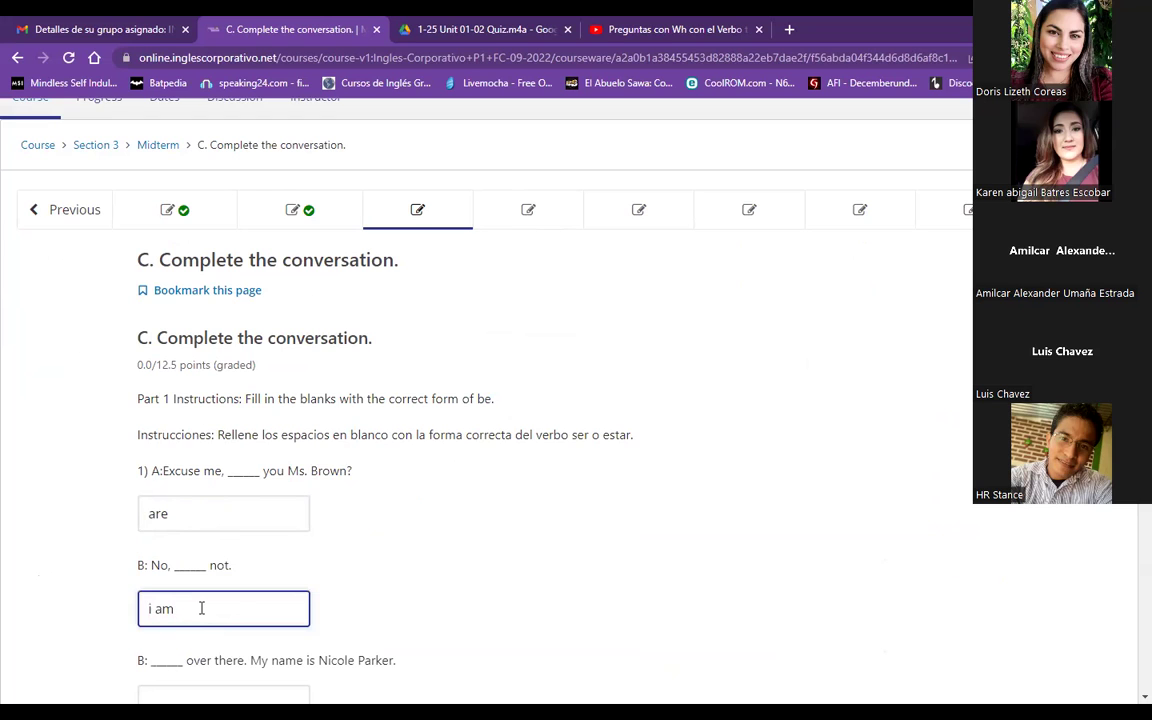
{"action": "scroll", "coordinate": [411, 604], "scroll_direction": "down", "scroll_amount": 2}
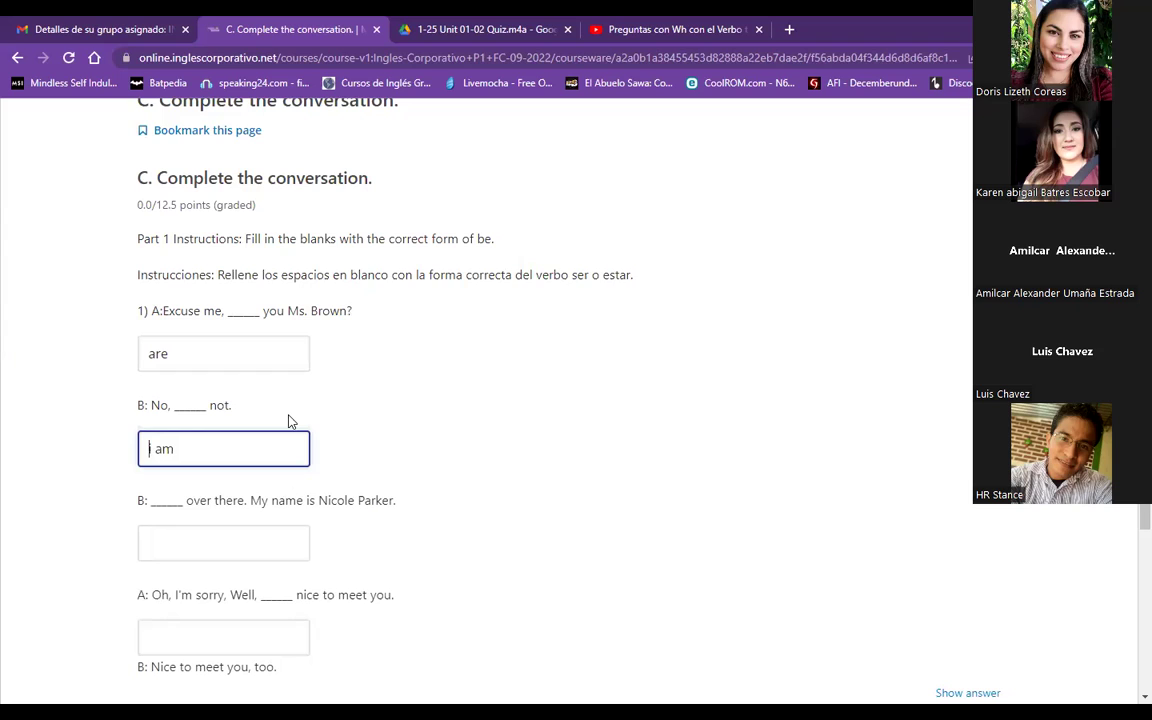
{"action": "key", "text": "BackSpace"}
{"action": "type", "text": "I"}
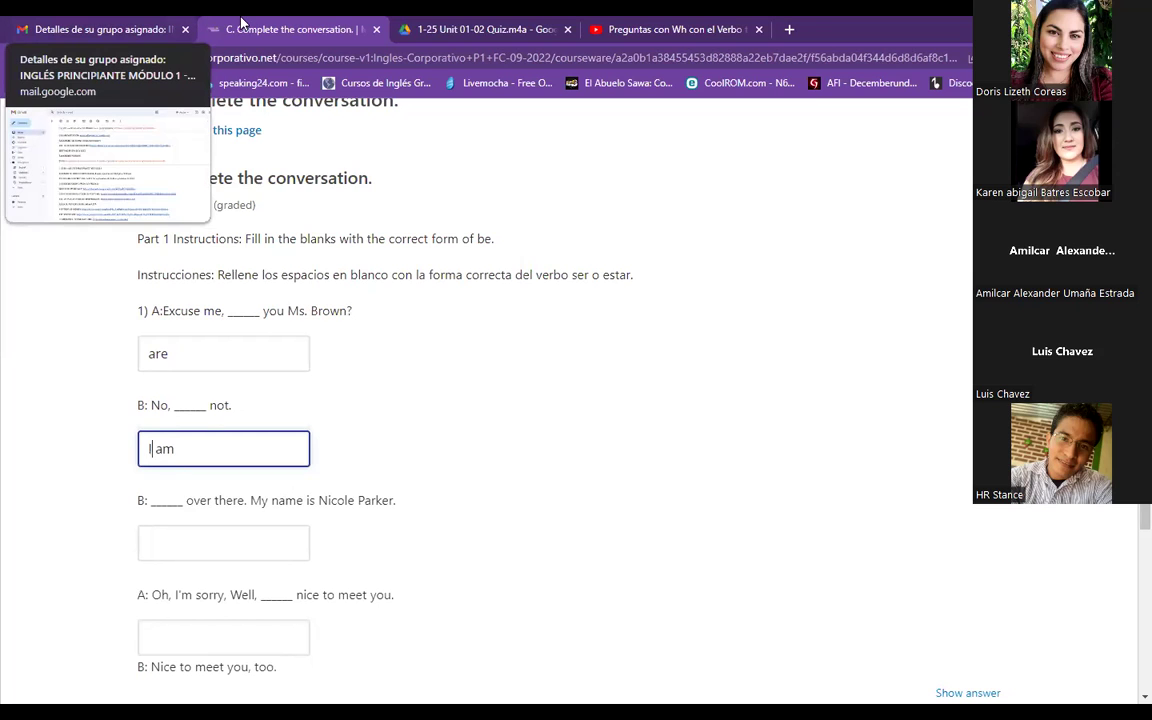
Fill in the "over there" blank with "she is" and the "nice to meet you" blank with "its"
{"action": "left_click", "coordinate": [296, 533]}
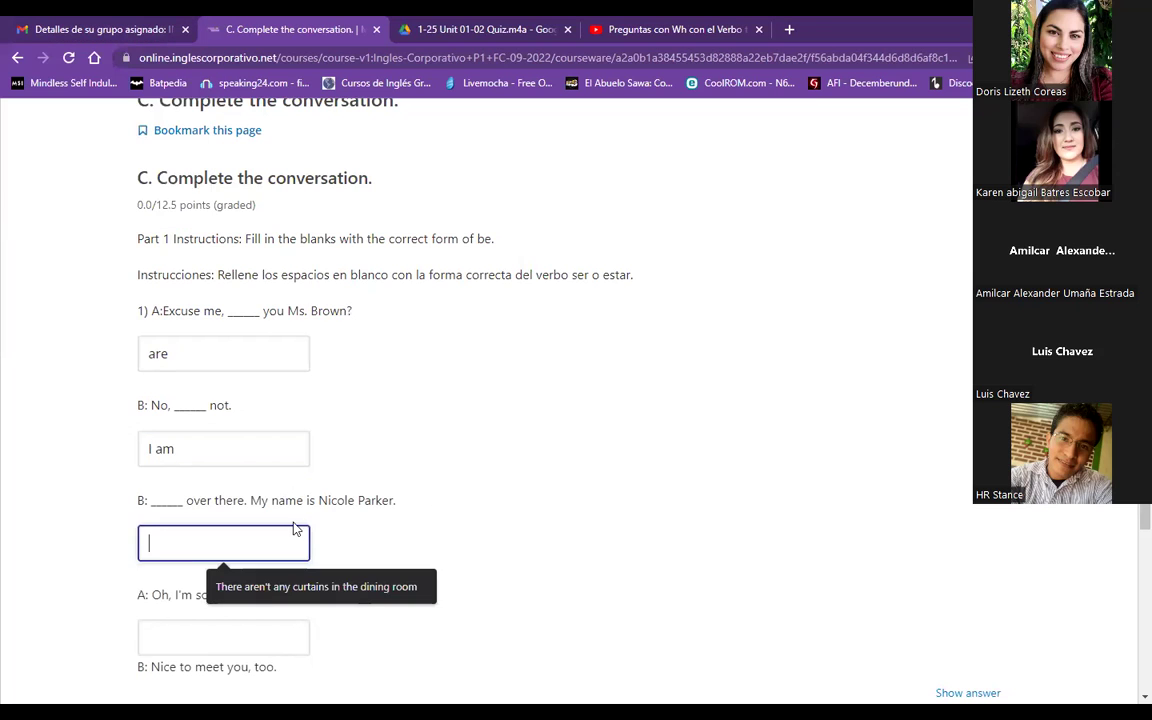
{"action": "left_click", "coordinate": [436, 418]}
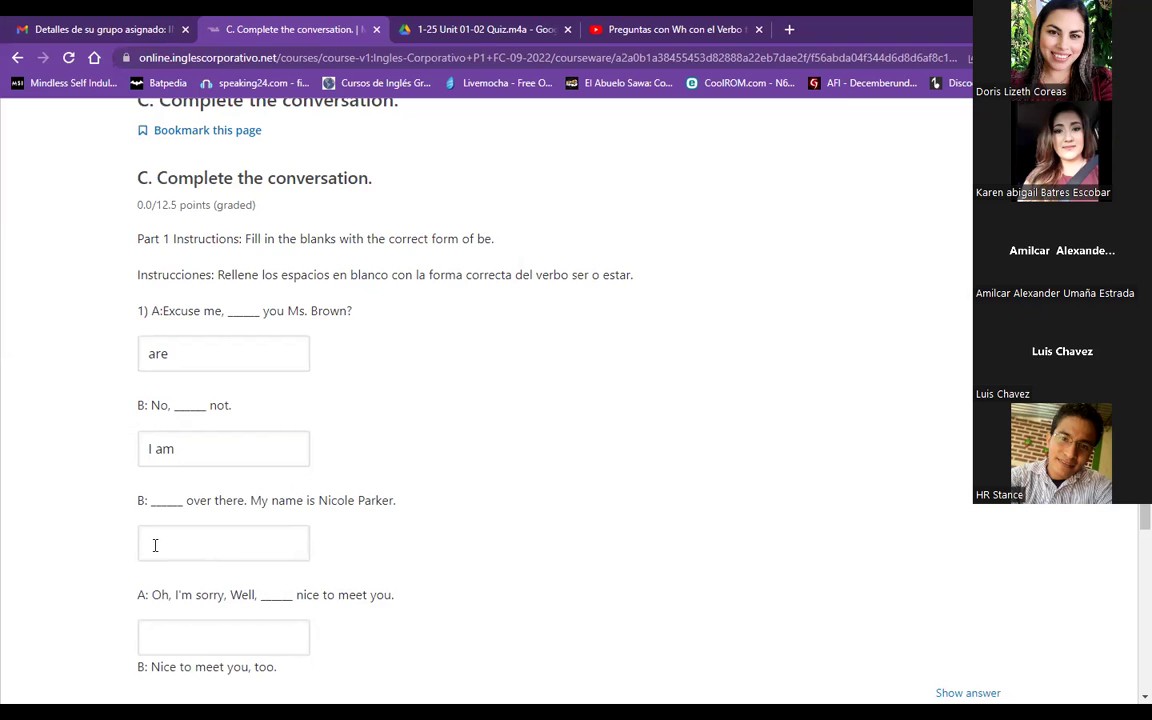
{"action": "scroll", "coordinate": [373, 399], "scroll_direction": "up", "scroll_amount": 4}
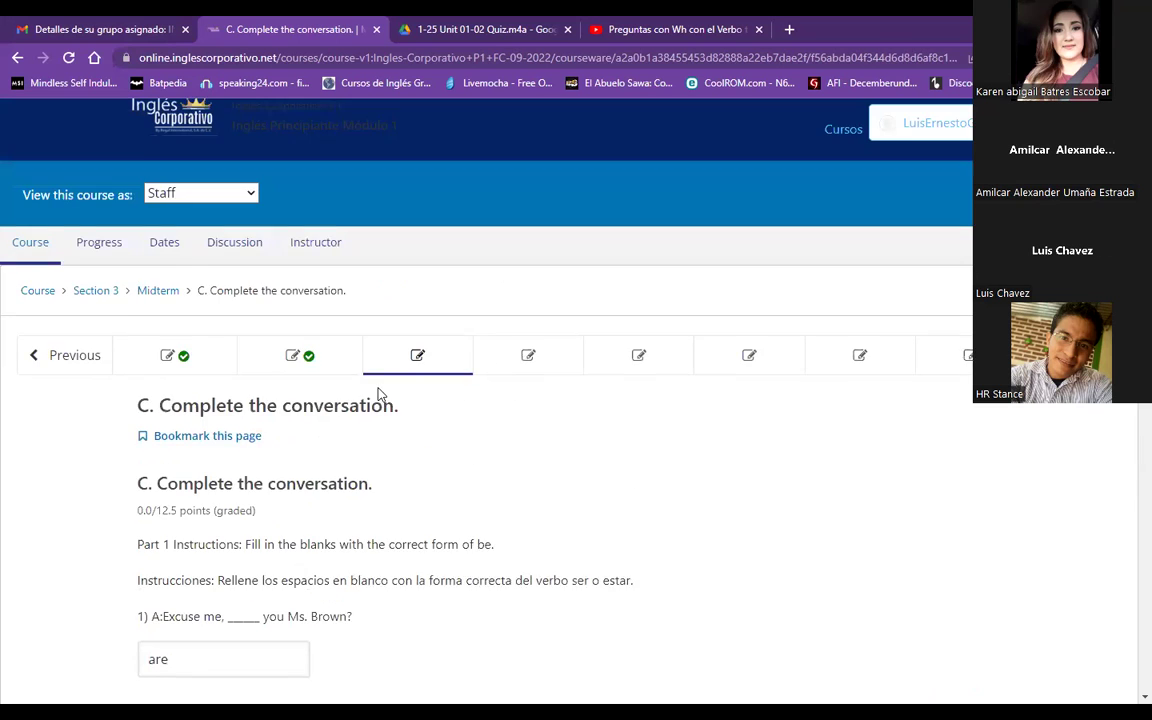
{"action": "scroll", "coordinate": [380, 391], "scroll_direction": "down", "scroll_amount": 1}
{"action": "scroll", "coordinate": [362, 378], "scroll_direction": "down", "scroll_amount": 3}
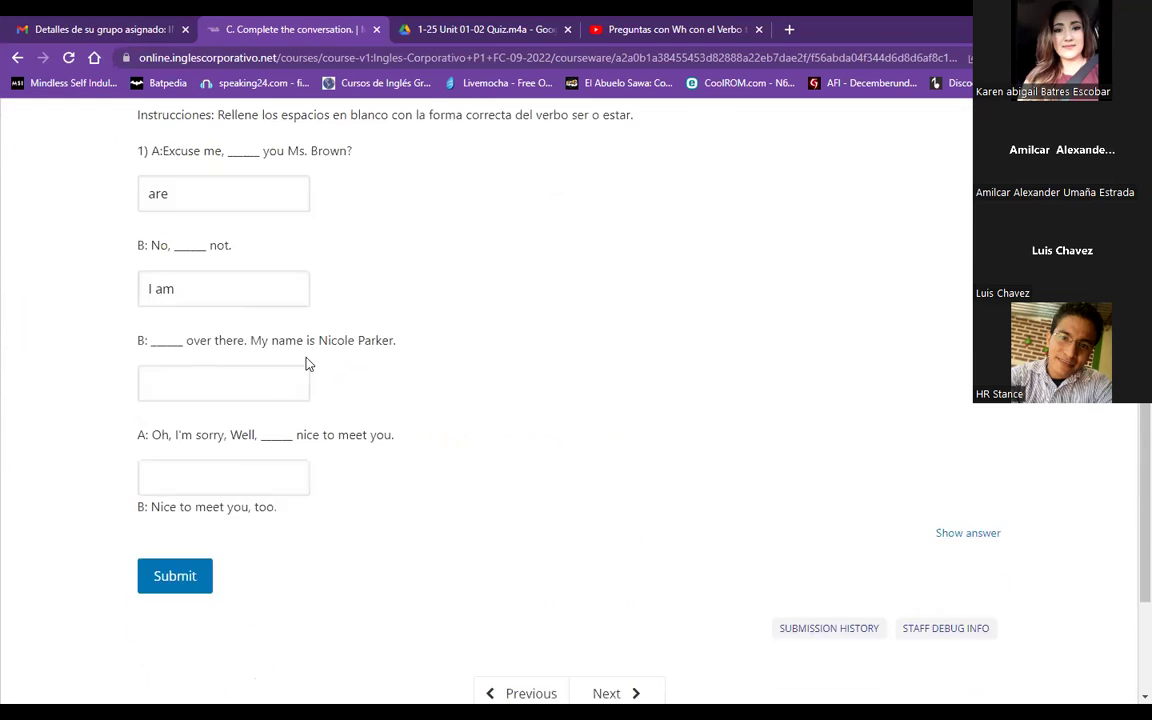
{"action": "left_click", "coordinate": [160, 398]}
{"action": "type", "text": "she is"}
{"action": "left_click", "coordinate": [226, 472]}
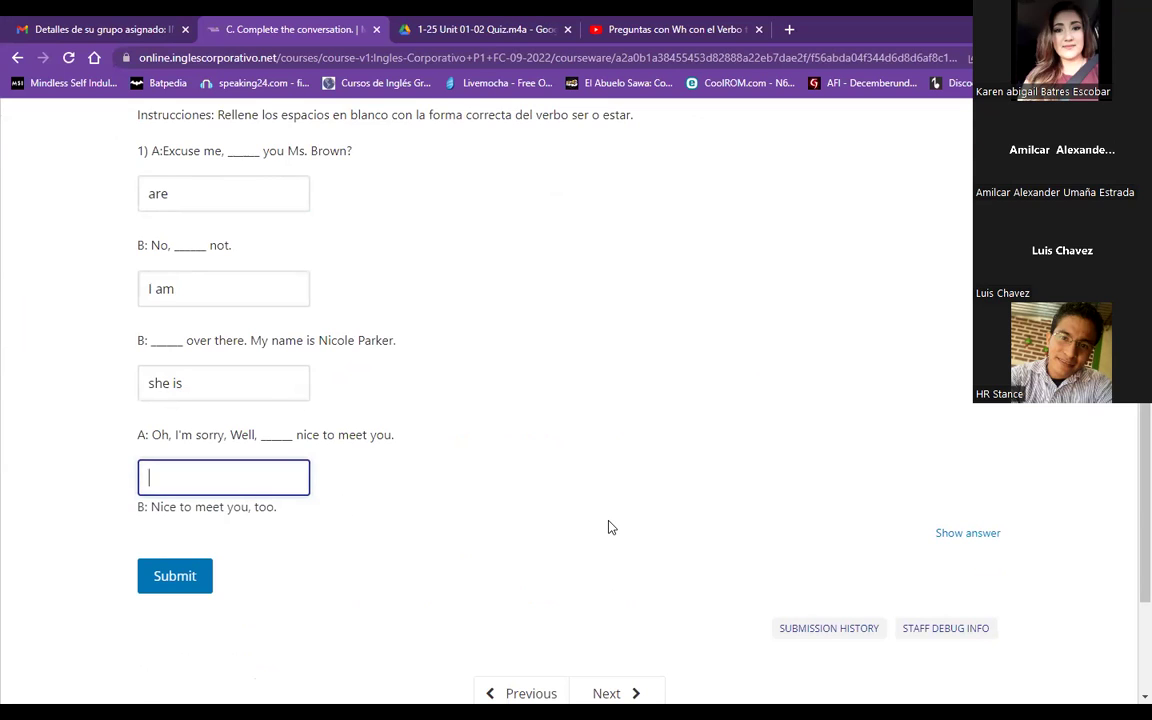
{"action": "type", "text": "its"}
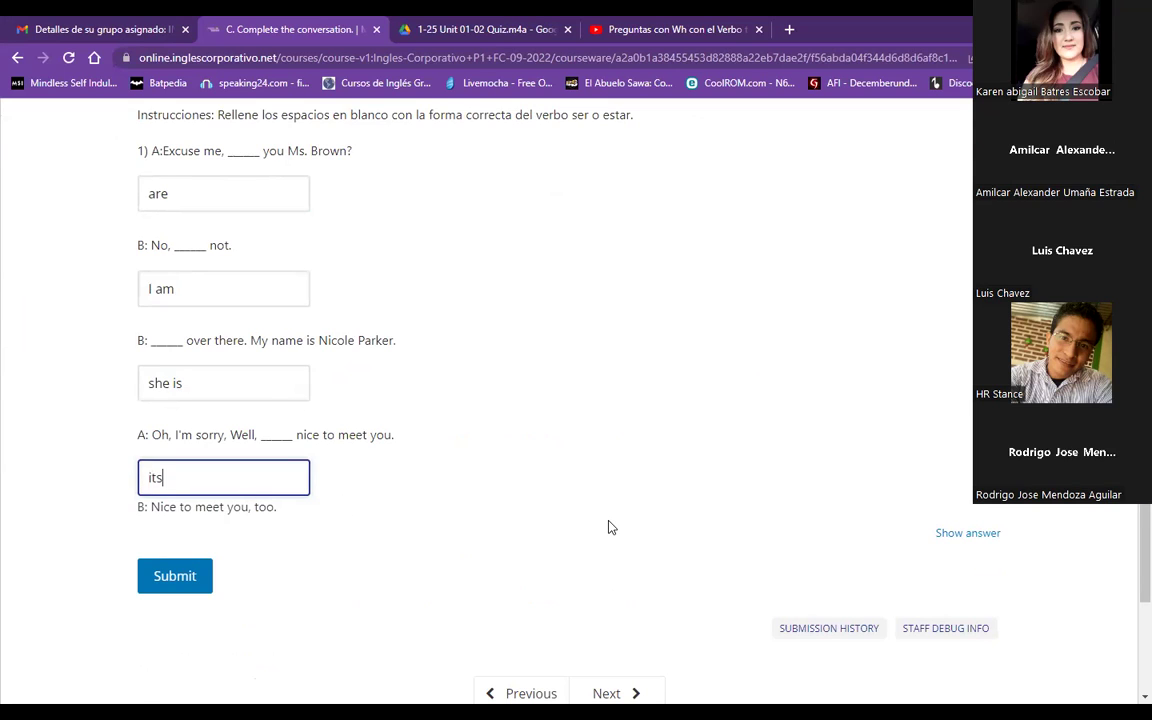
Correct the "nice to meet you" blank to "it's" and submit the section C answers
{"action": "key", "text": "Left"}
{"action": "type", "text": "'"}
{"action": "right_click", "coordinate": [610, 527]}
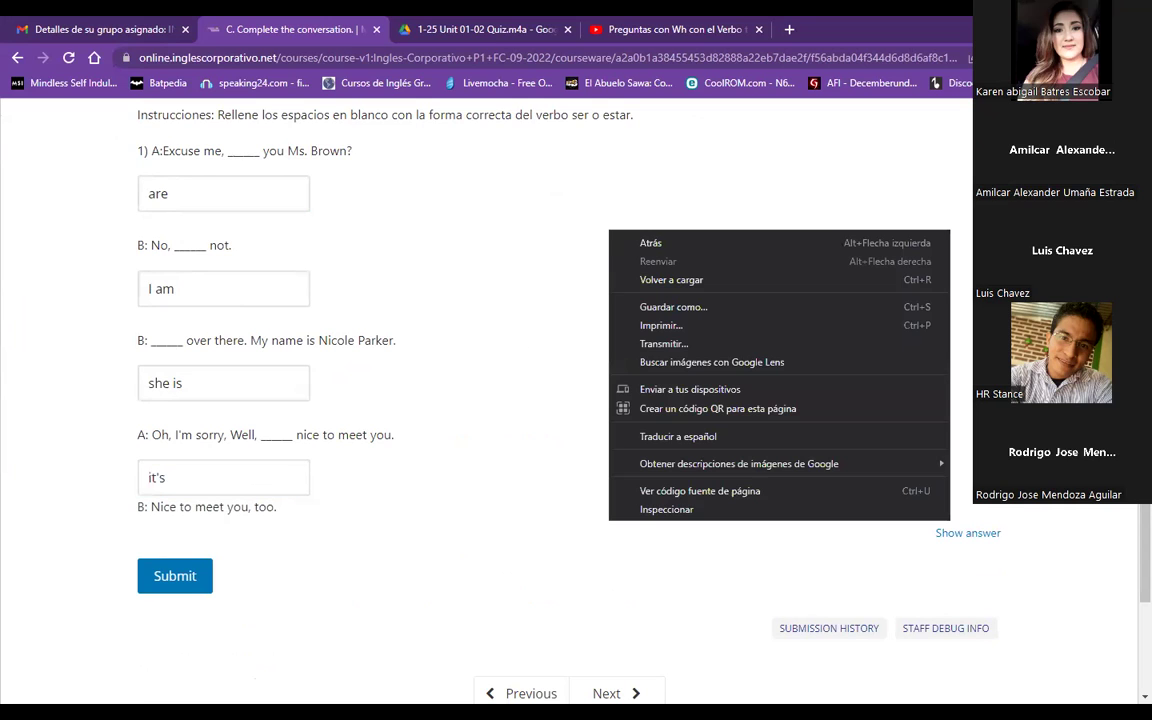
{"action": "left_click", "coordinate": [187, 594]}
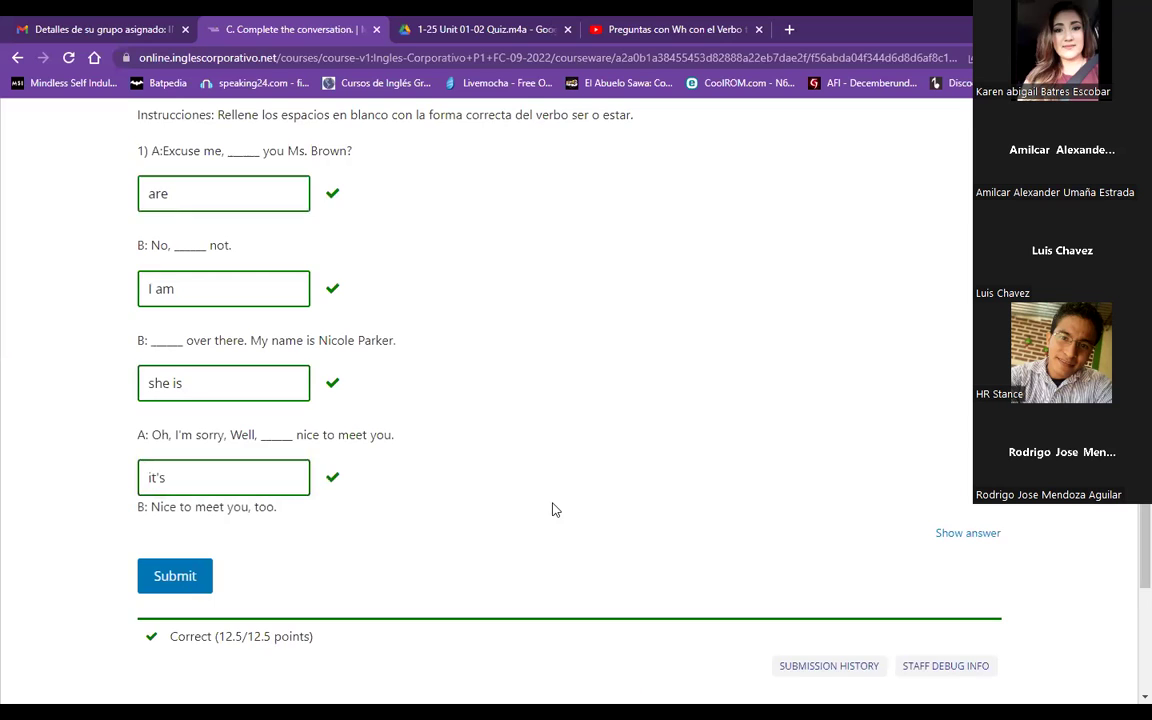
Open section D. Check the correct response and read its instructions and question 1, "Goodbye, Have a nice day."
{"action": "scroll", "coordinate": [553, 509], "scroll_direction": "up", "scroll_amount": 1}
{"action": "scroll", "coordinate": [553, 509], "scroll_direction": "up", "scroll_amount": 4}
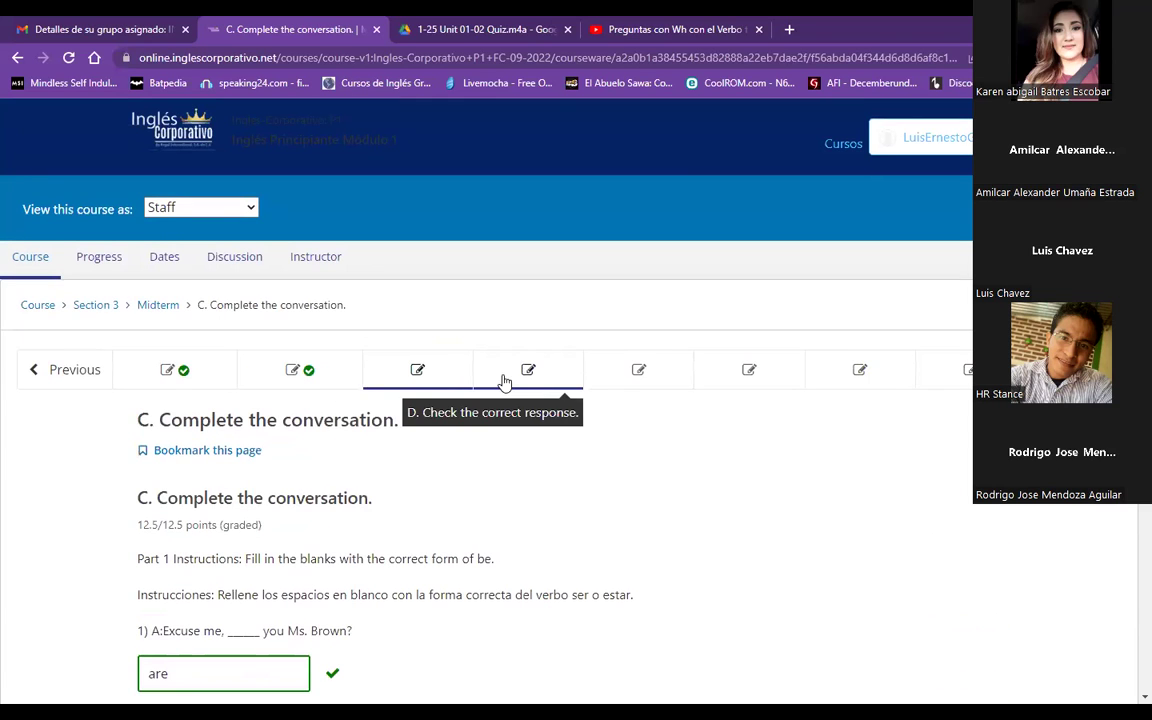
{"action": "left_click", "coordinate": [524, 380]}
{"action": "scroll", "coordinate": [522, 383], "scroll_direction": "down", "scroll_amount": 3}
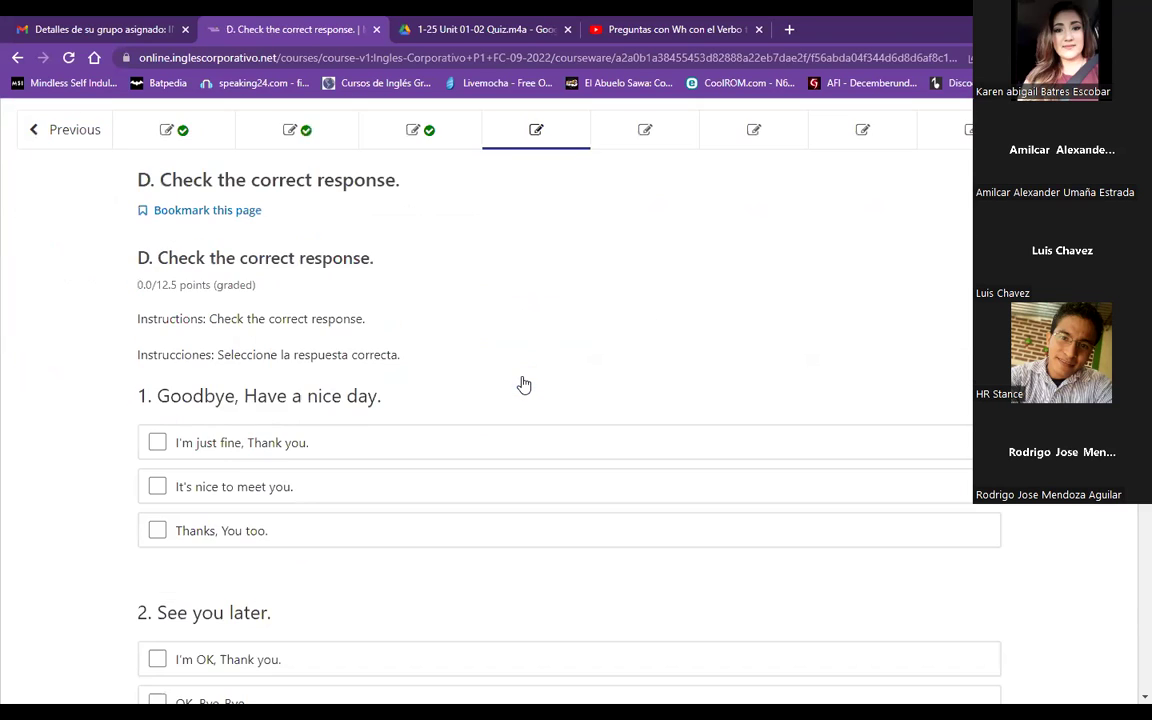
{"action": "left_click_drag", "start_coordinate": [211, 317], "coordinate": [437, 311]}
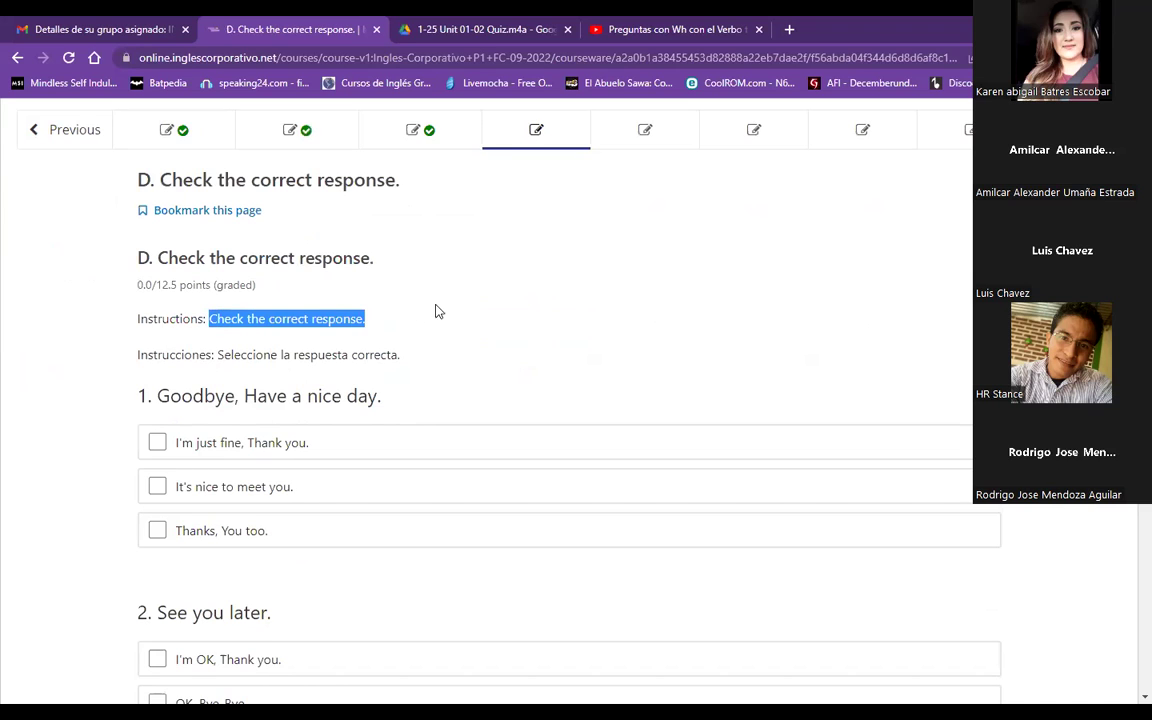
{"action": "left_click_drag", "start_coordinate": [157, 393], "coordinate": [492, 393]}
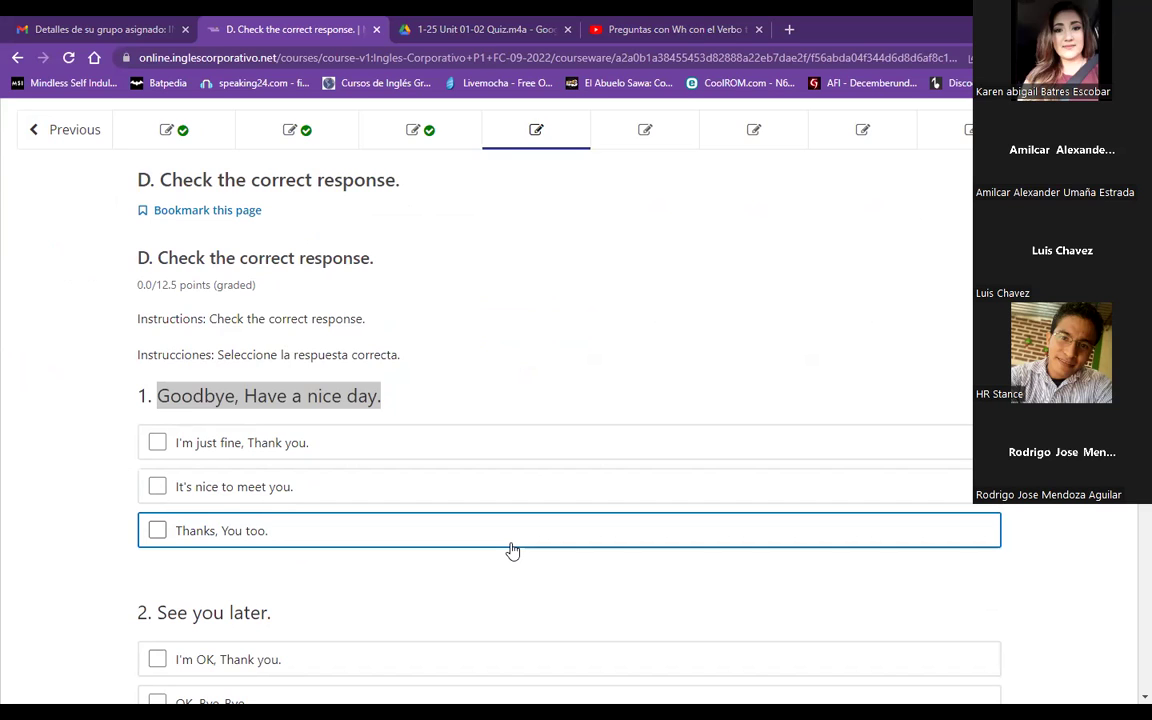
Search Google for "como sacar el apostrofe con teclado" and read the suggested PC and Mac key combinations
{"action": "left_click", "coordinate": [520, 28]}
{"action": "type", "text": "co"}
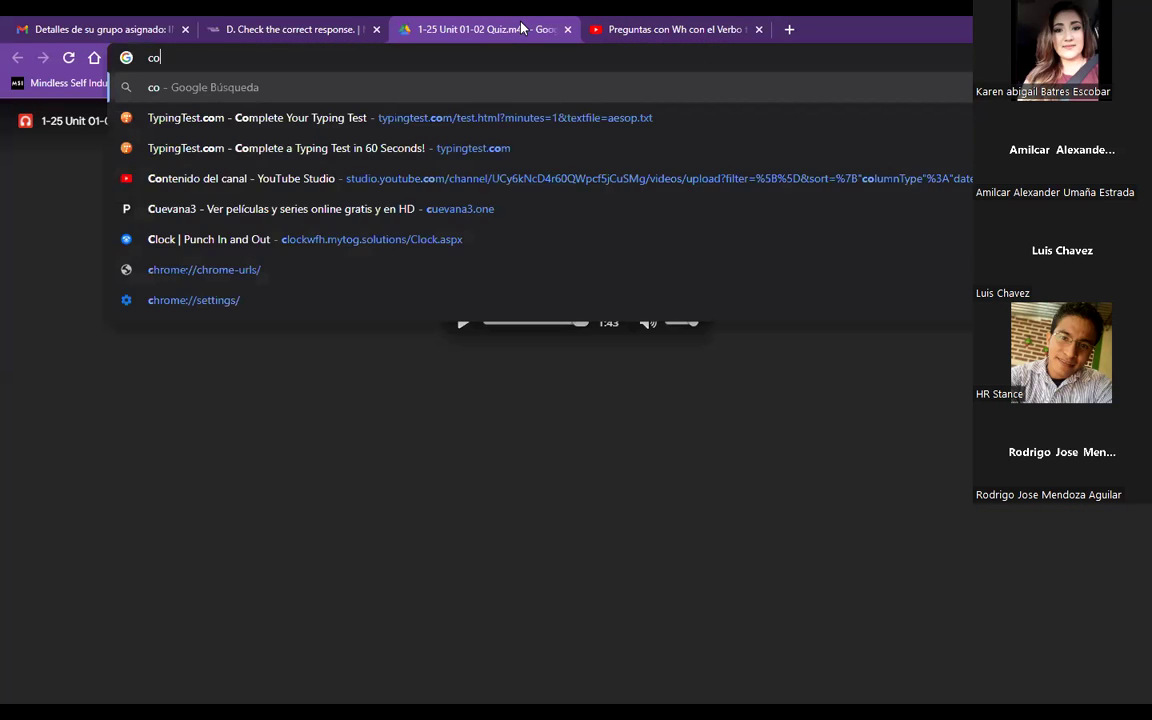
{"action": "type", "text": "mo sacar "}
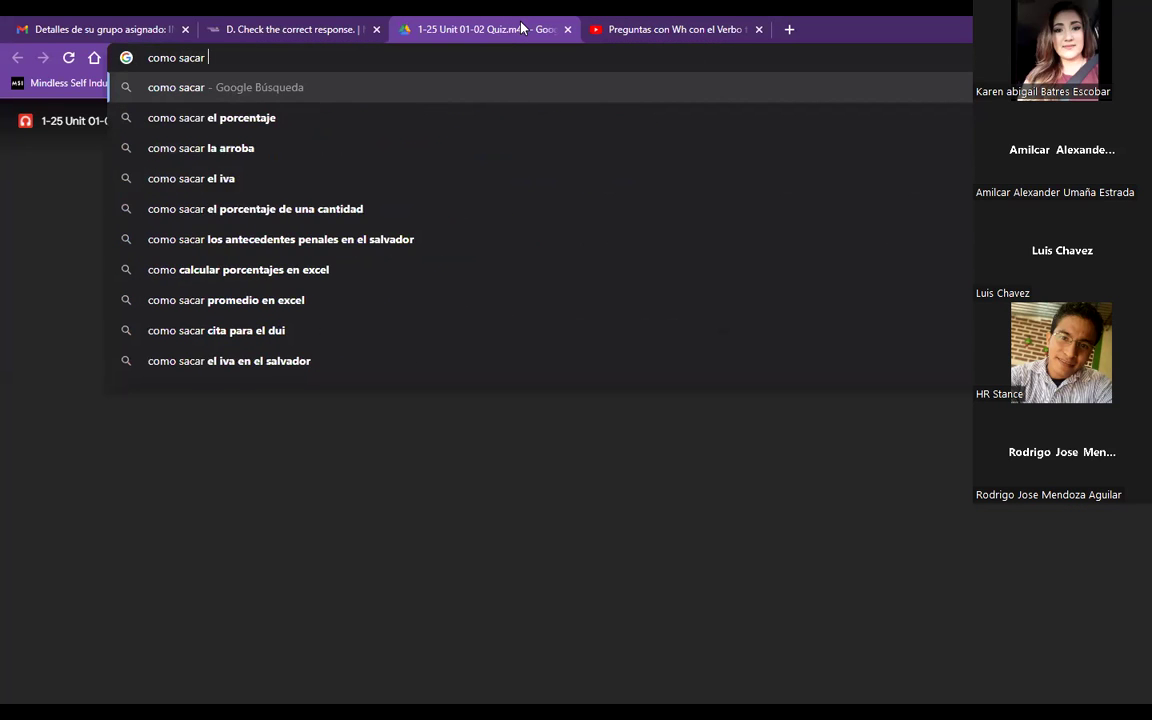
{"action": "type", "text": "el apostrofe con tecla"}
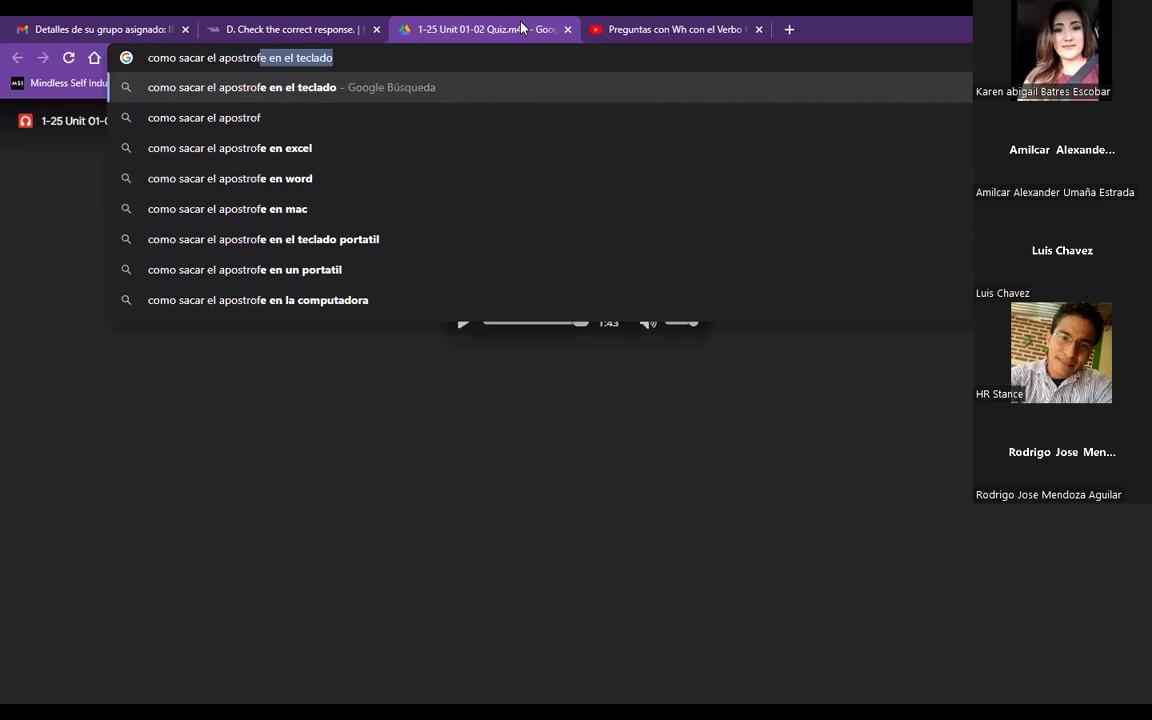
{"action": "type", "text": "do"}
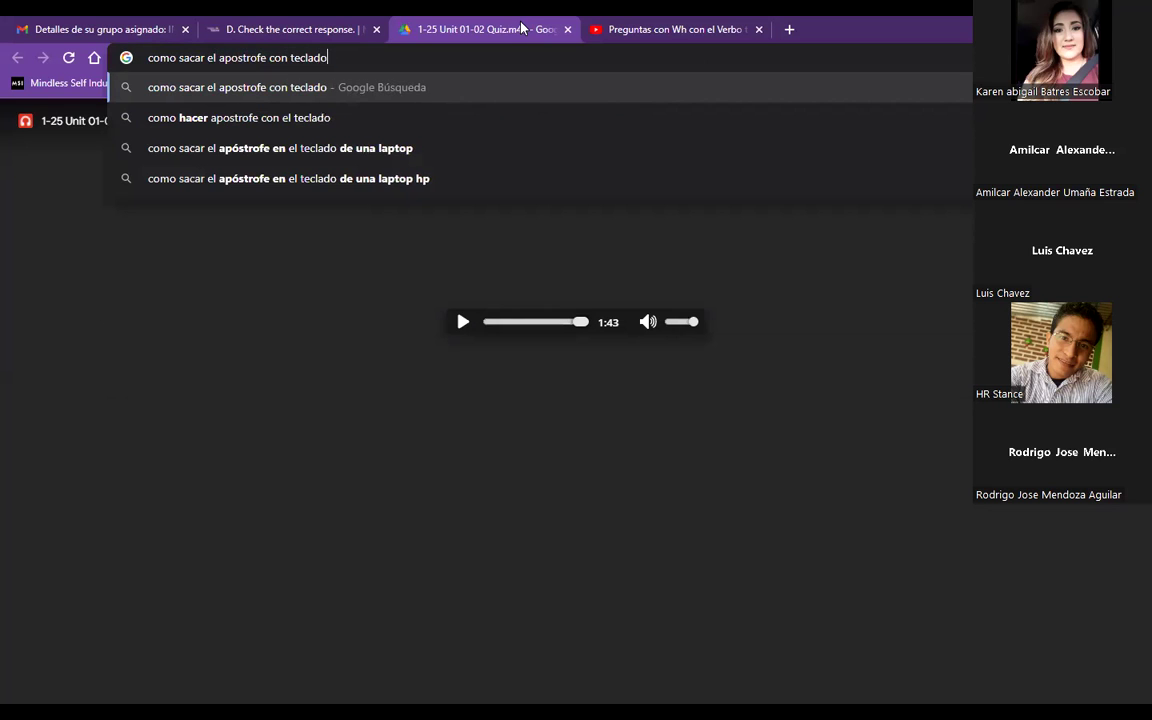
{"action": "key", "text": "Return"}
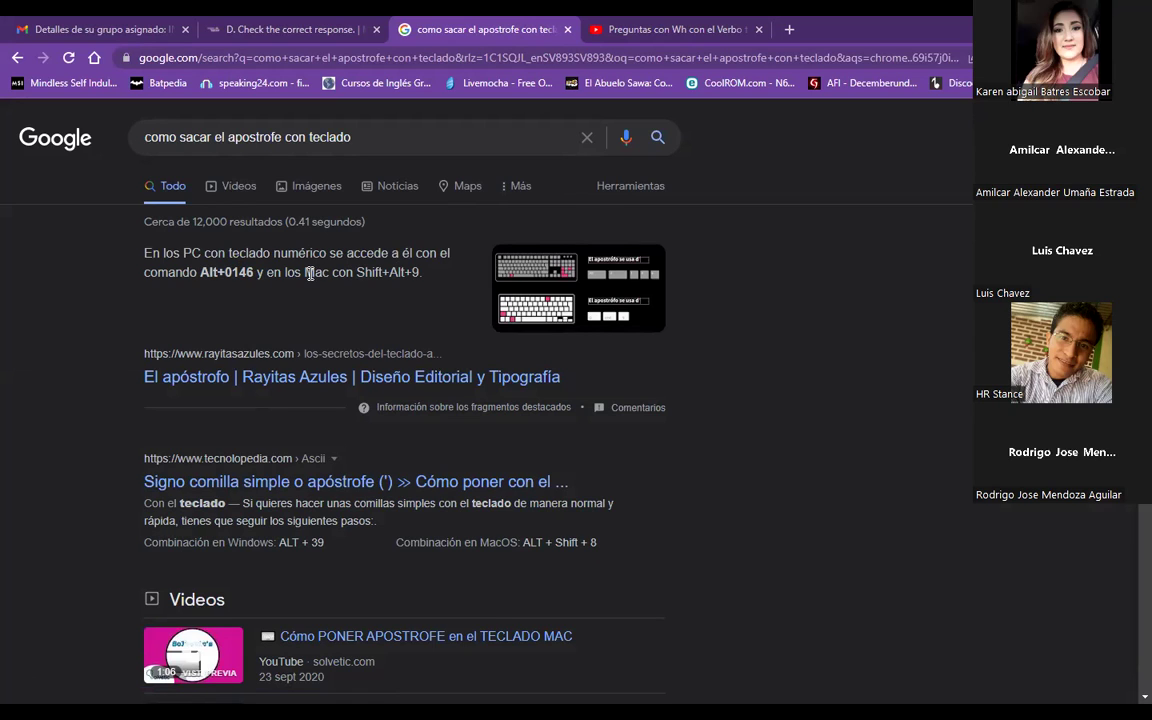
{"action": "left_click_drag", "start_coordinate": [305, 272], "coordinate": [366, 275]}
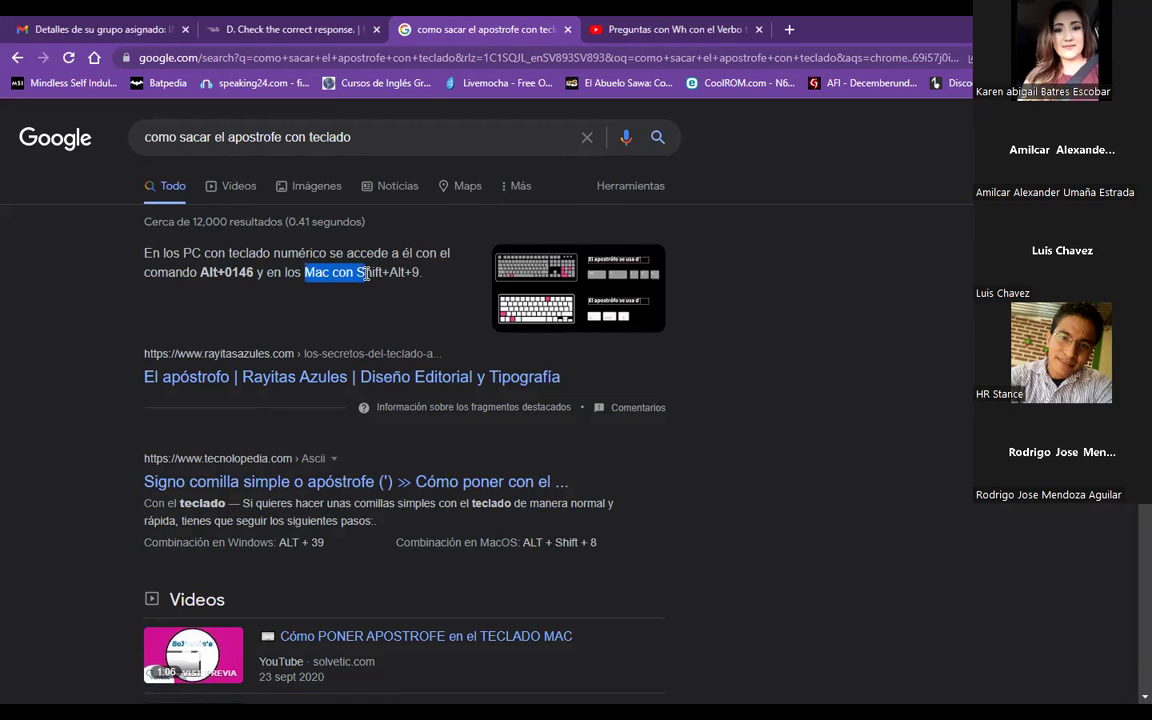
{"action": "left_click", "coordinate": [369, 274]}
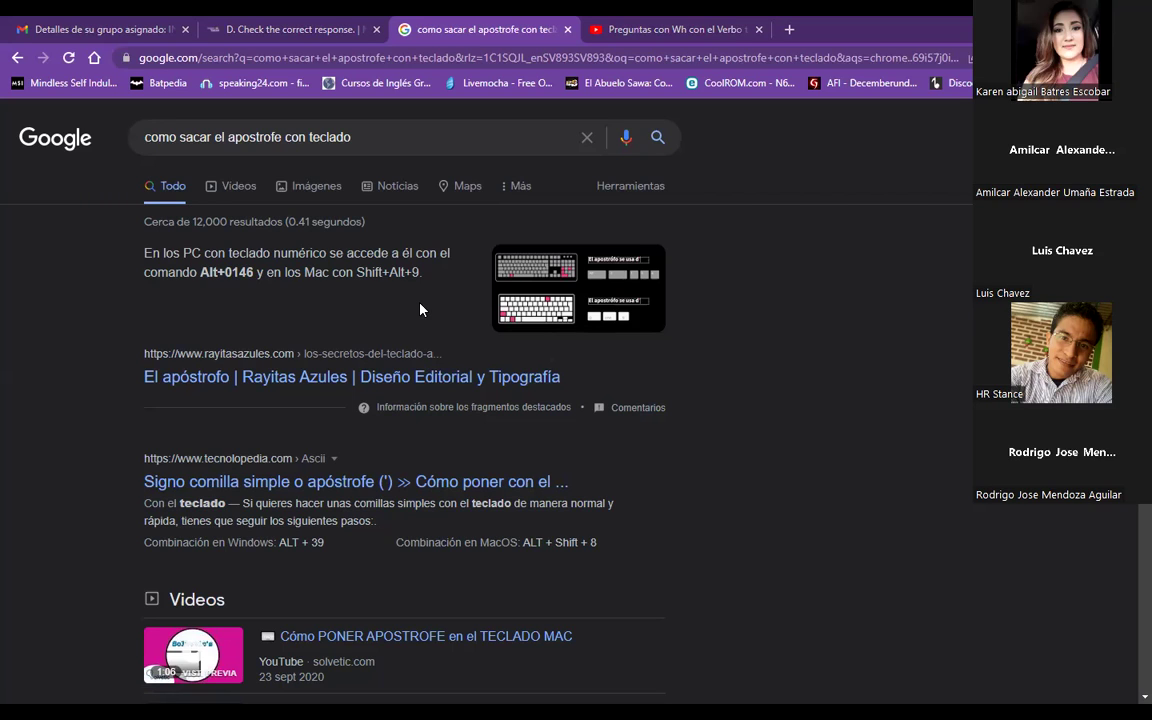
Return to the midterm and answer question 1, "Goodbye, Have a nice day.", with only "Thanks, You too." selected
{"action": "key", "text": "ctrl+shift+Tab"}
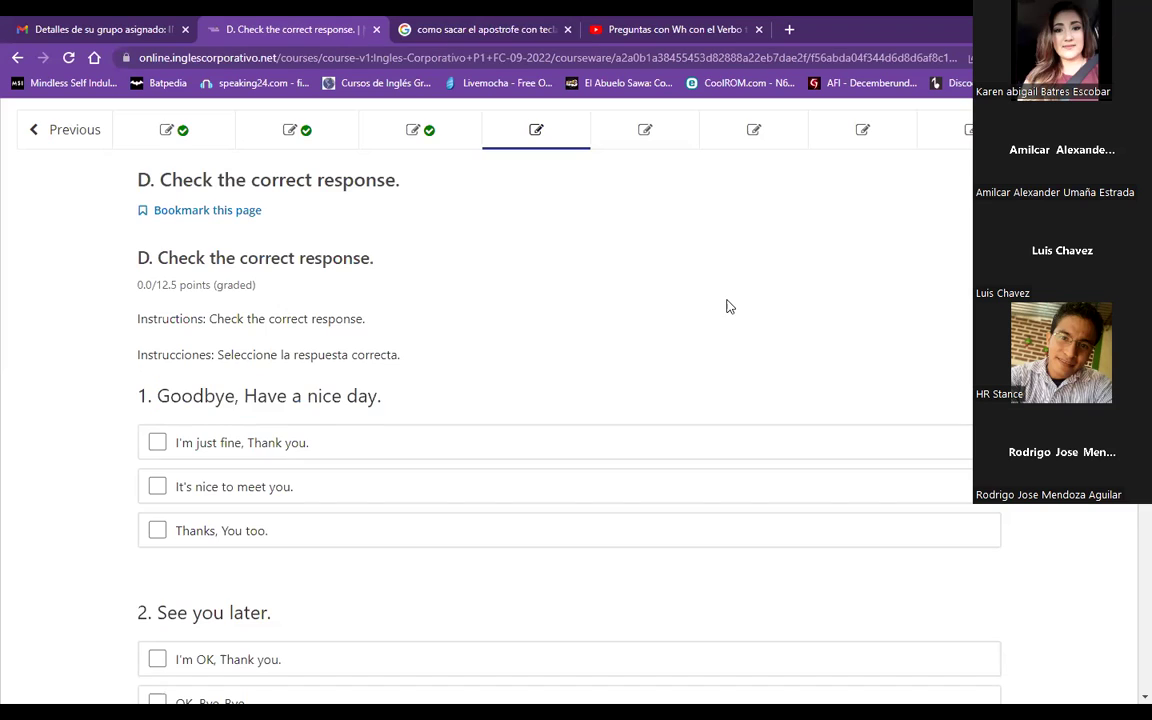
{"action": "left_click", "coordinate": [210, 487]}
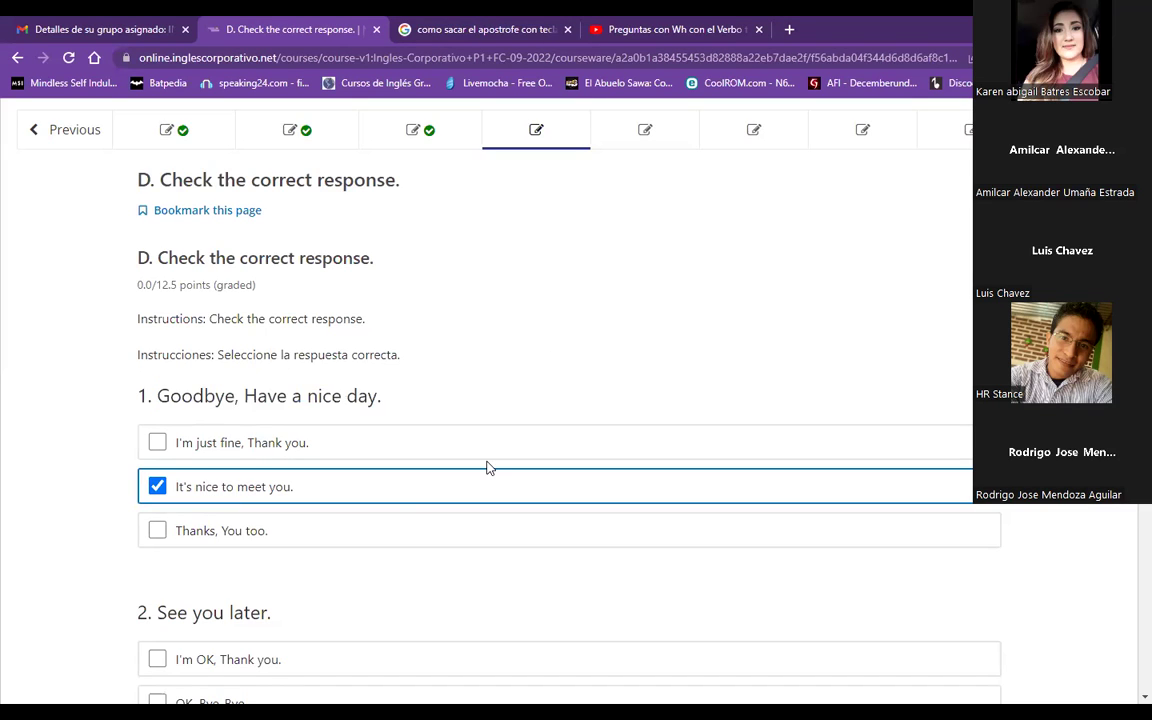
{"action": "scroll", "coordinate": [530, 268], "scroll_direction": "down", "scroll_amount": 3}
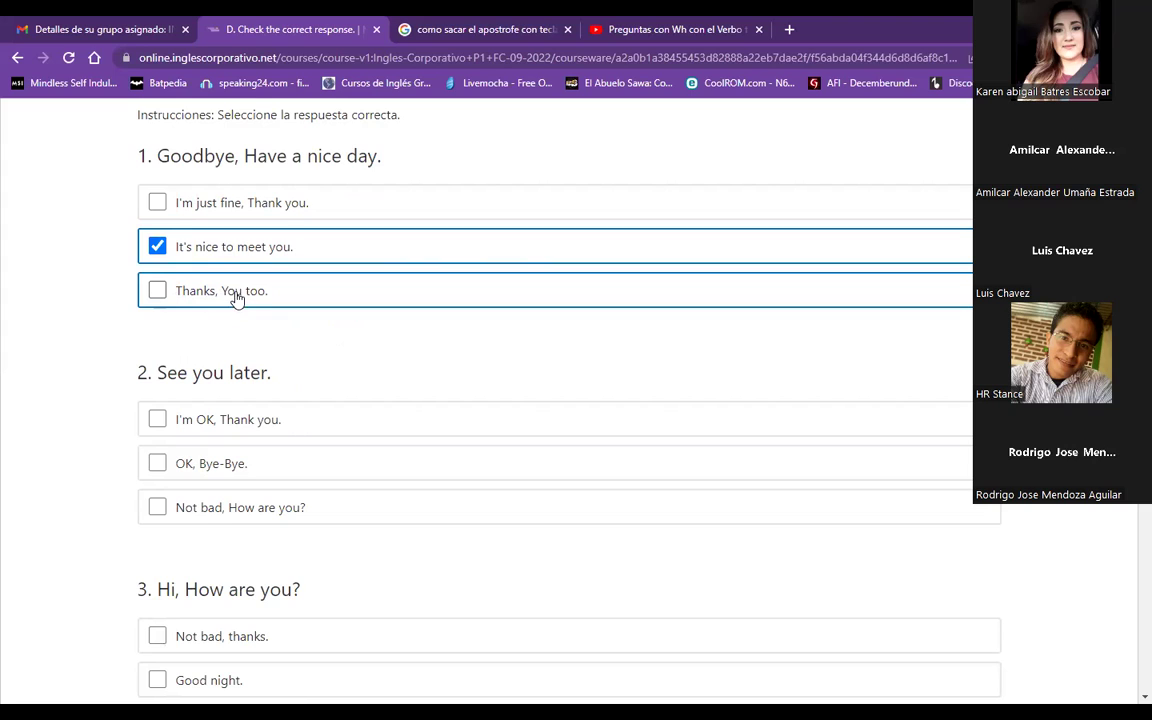
{"action": "left_click", "coordinate": [280, 297]}
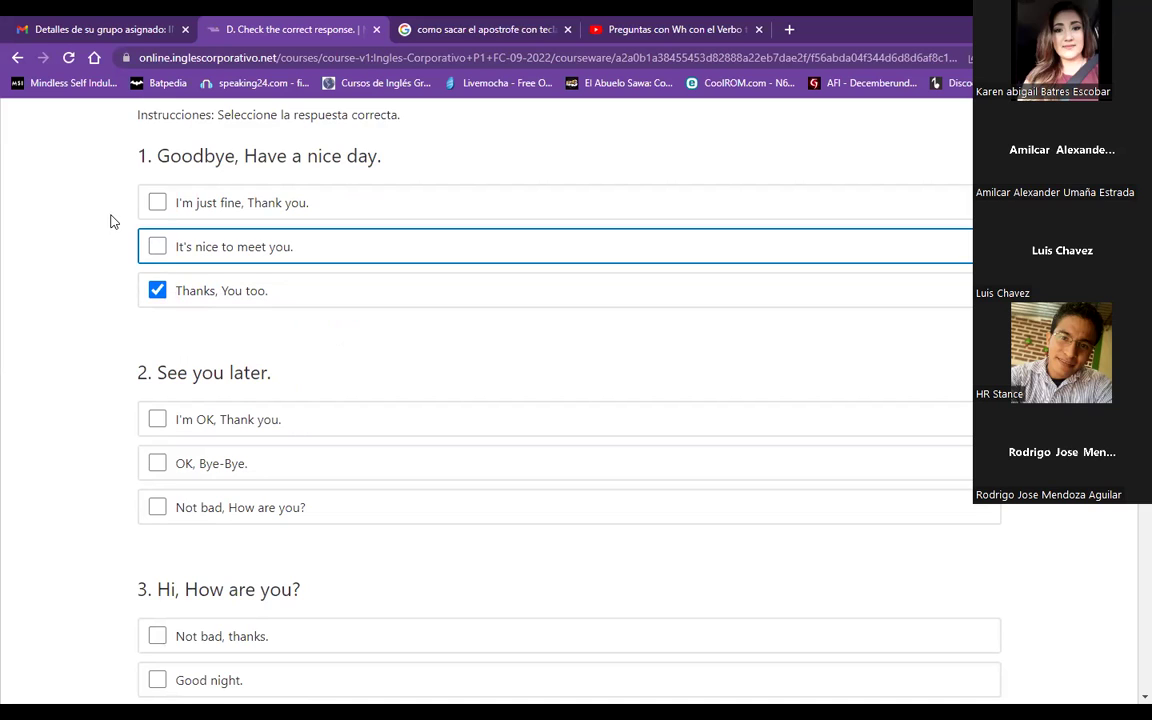
{"action": "left_click", "coordinate": [97, 330]}
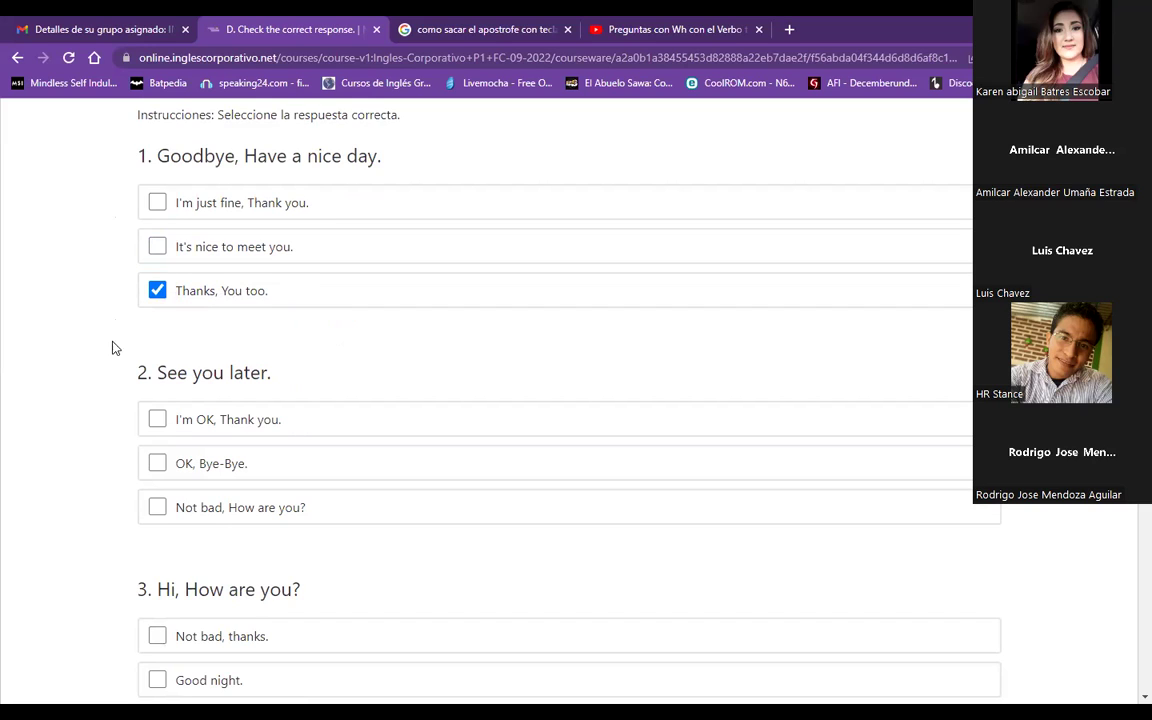
Answer question 2, "See you later.", with "OK, Bye-Bye." and question 3, "Hi, How are you?", with "Not bad, thanks."
{"action": "left_click", "coordinate": [200, 463]}
{"action": "scroll", "coordinate": [118, 418], "scroll_direction": "down", "scroll_amount": 3}
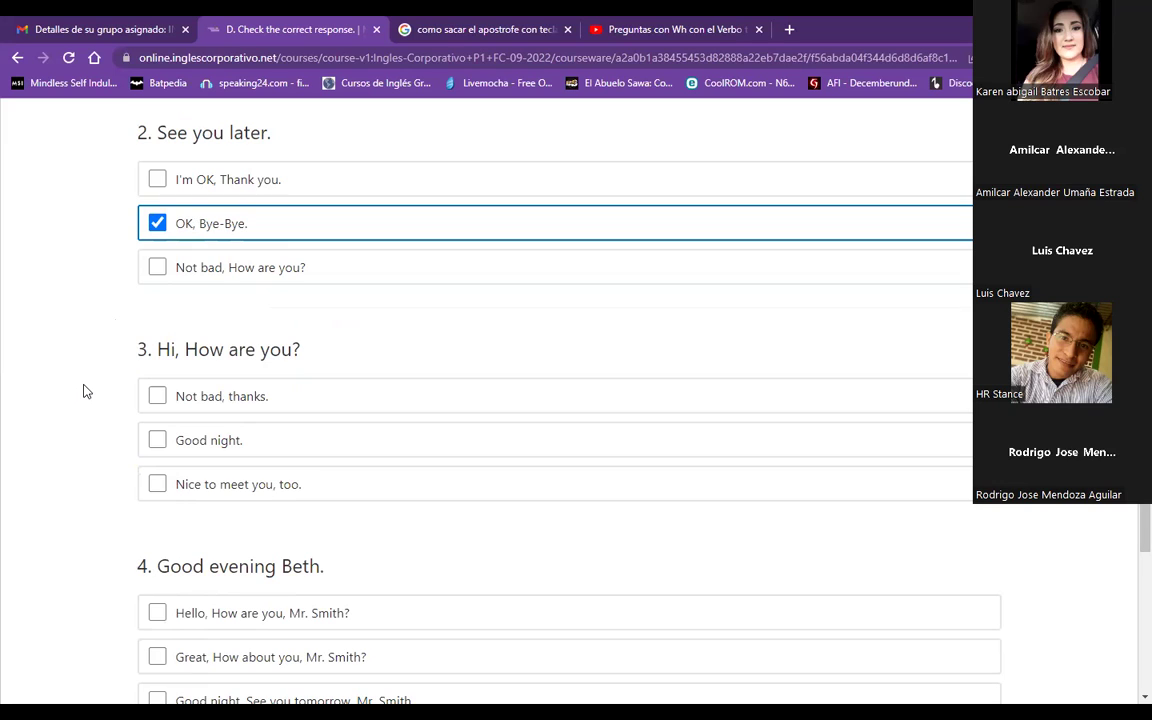
{"action": "left_click", "coordinate": [264, 411]}
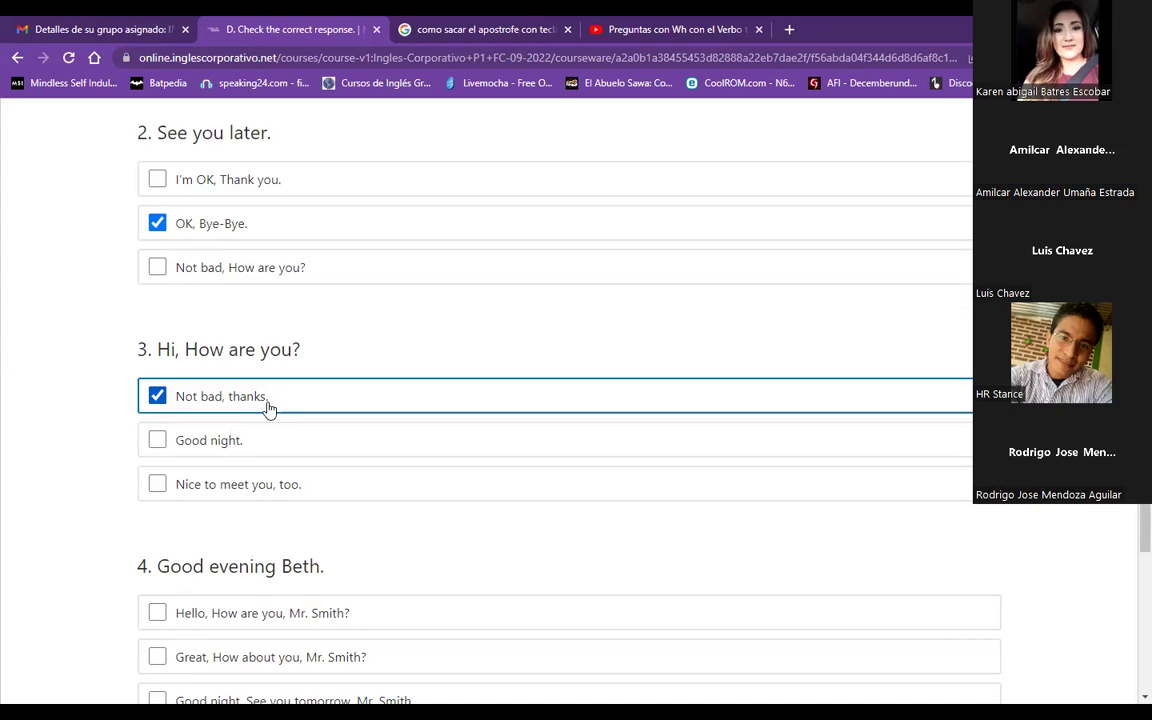
{"action": "scroll", "coordinate": [268, 408], "scroll_direction": "down", "scroll_amount": 2}
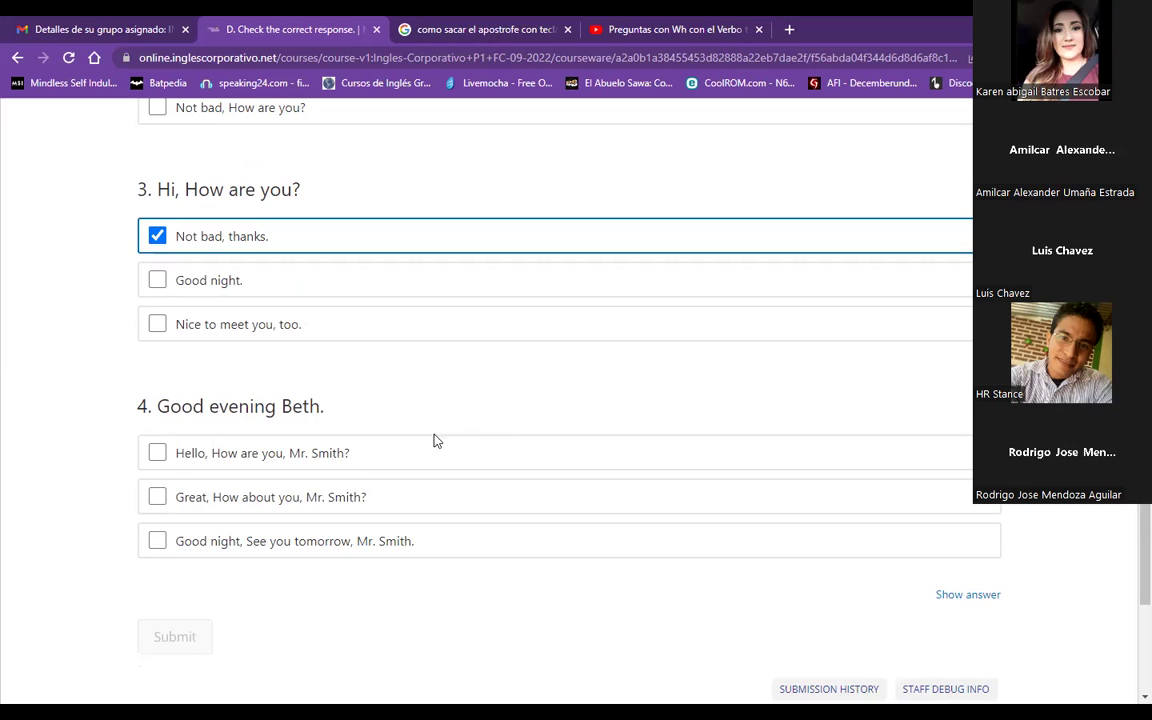
Answer question 4, "Good evening Beth.", with "Hello, How are you, Mr. Smith?" and submit section D
{"action": "left_click", "coordinate": [410, 458]}
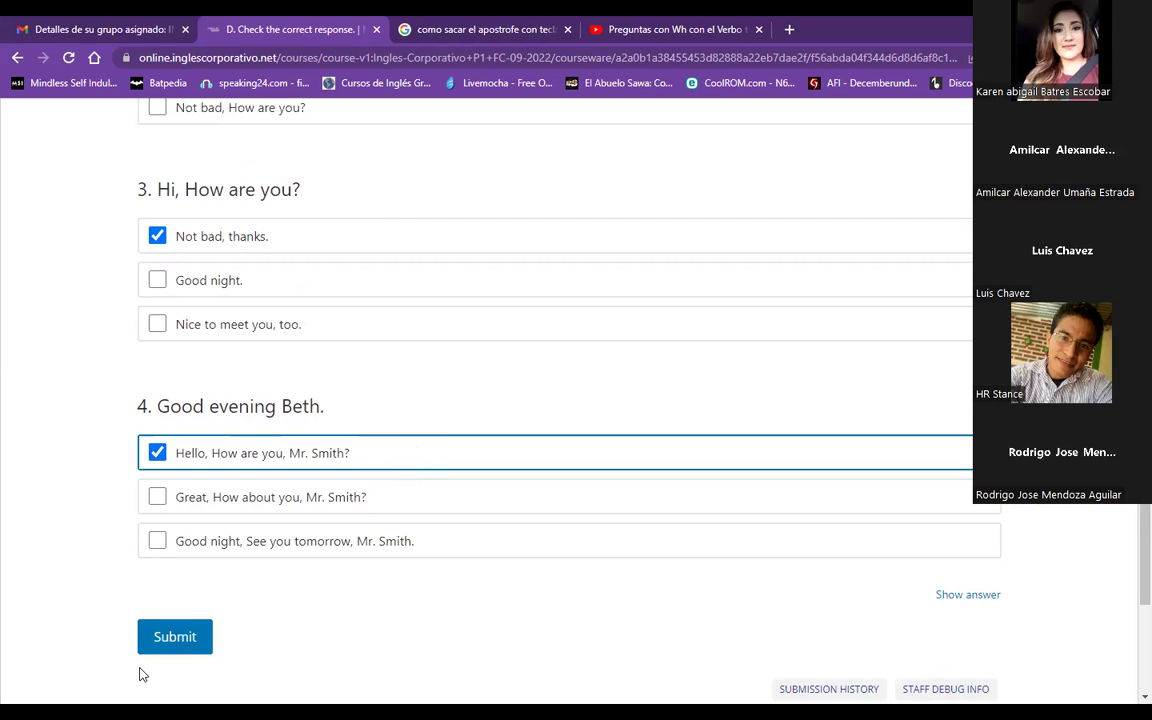
{"action": "left_click", "coordinate": [208, 406]}
{"action": "left_click_drag", "start_coordinate": [208, 406], "coordinate": [274, 406]}
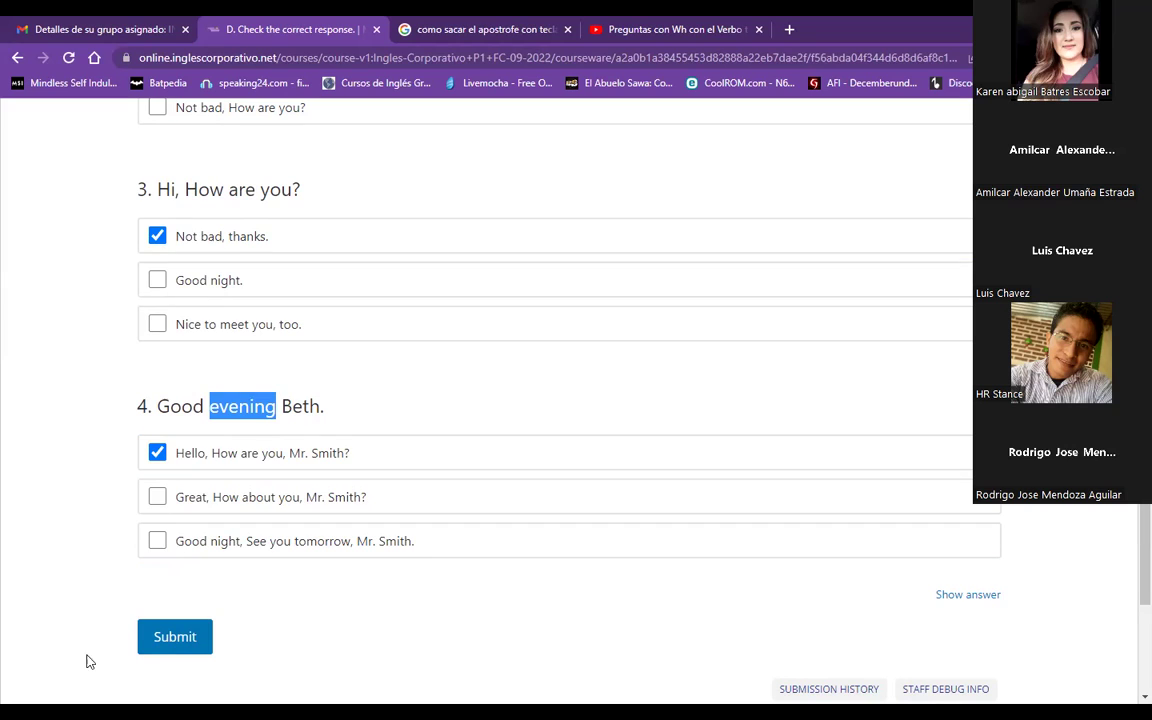
{"action": "left_click", "coordinate": [85, 556]}
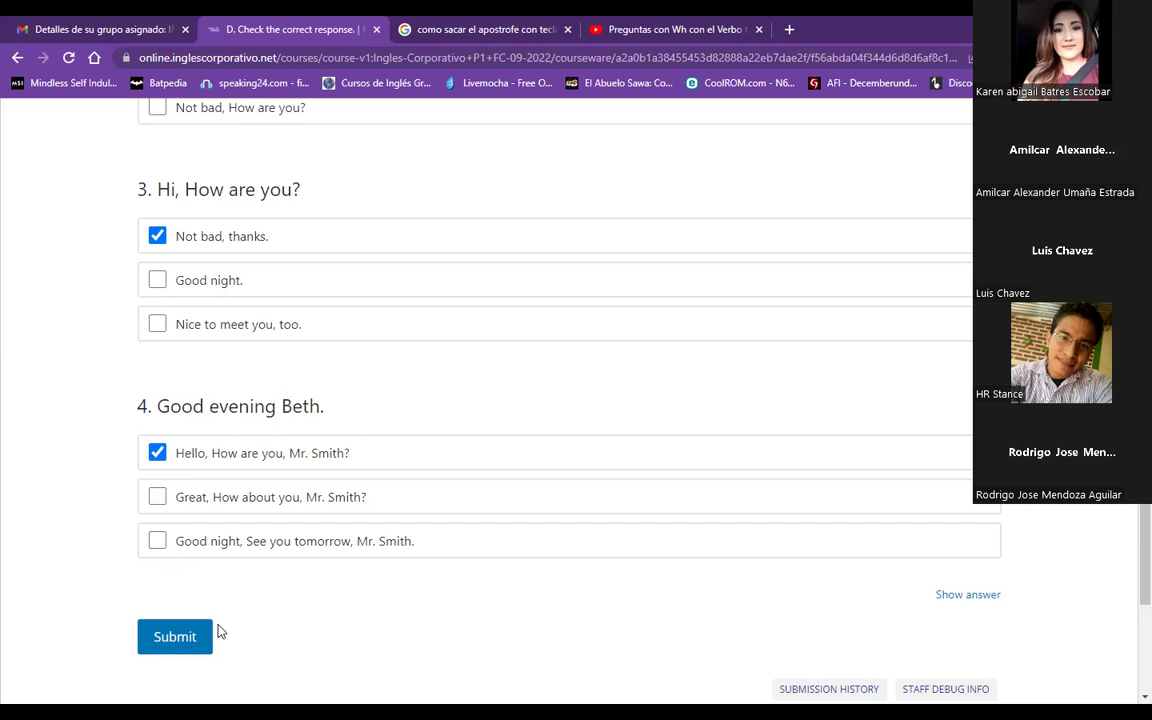
{"action": "left_click", "coordinate": [193, 645]}
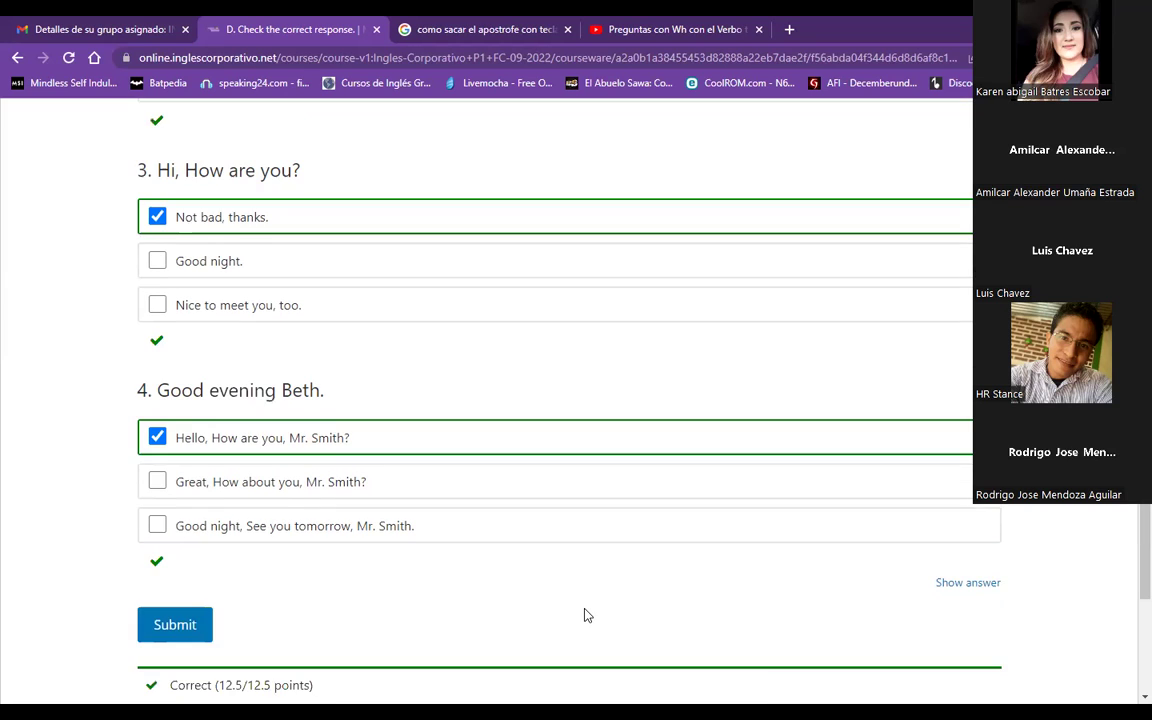
Check the graded section D answers and open section E. Complete the questions and answer correctly
{"action": "scroll", "coordinate": [586, 615], "scroll_direction": "down", "scroll_amount": 3}
{"action": "scroll", "coordinate": [586, 615], "scroll_direction": "up", "scroll_amount": 5}
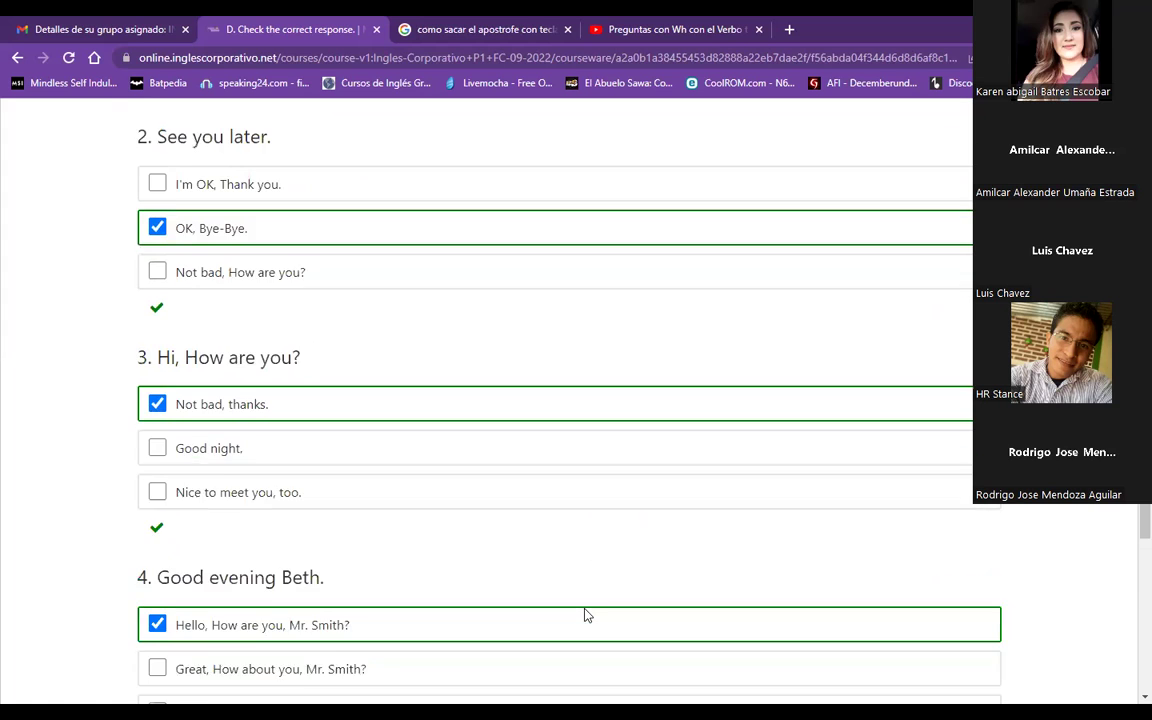
{"action": "scroll", "coordinate": [586, 615], "scroll_direction": "down", "scroll_amount": 1}
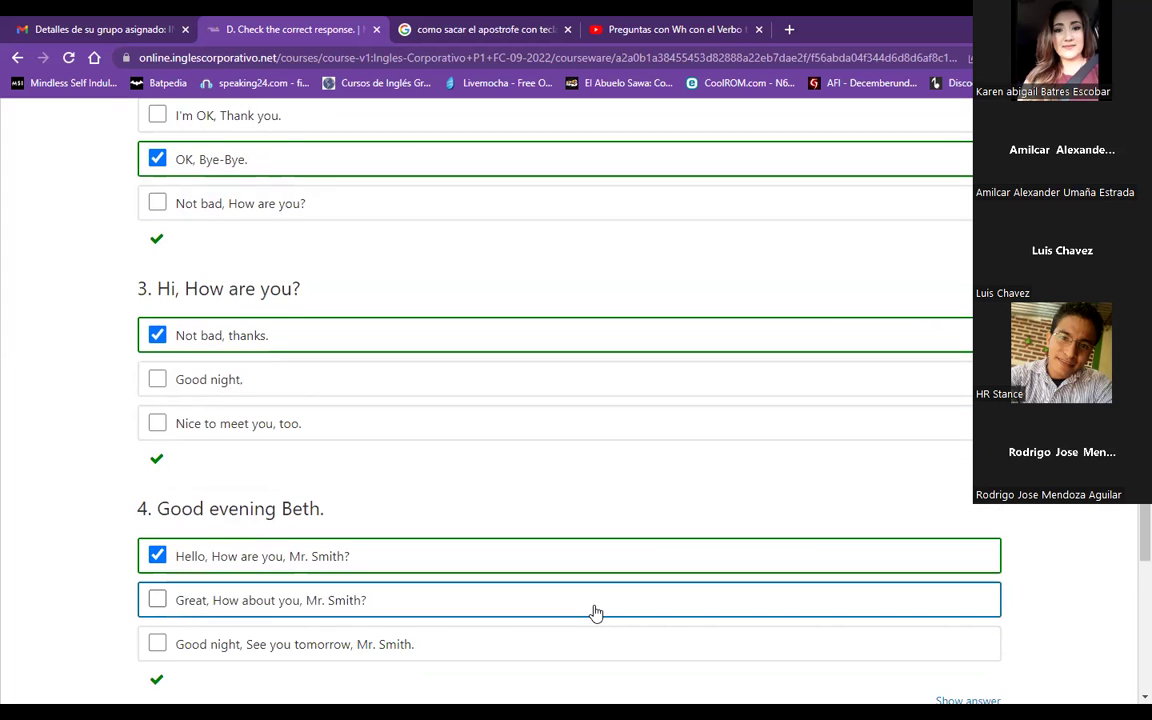
{"action": "scroll", "coordinate": [594, 612], "scroll_direction": "down", "scroll_amount": 2}
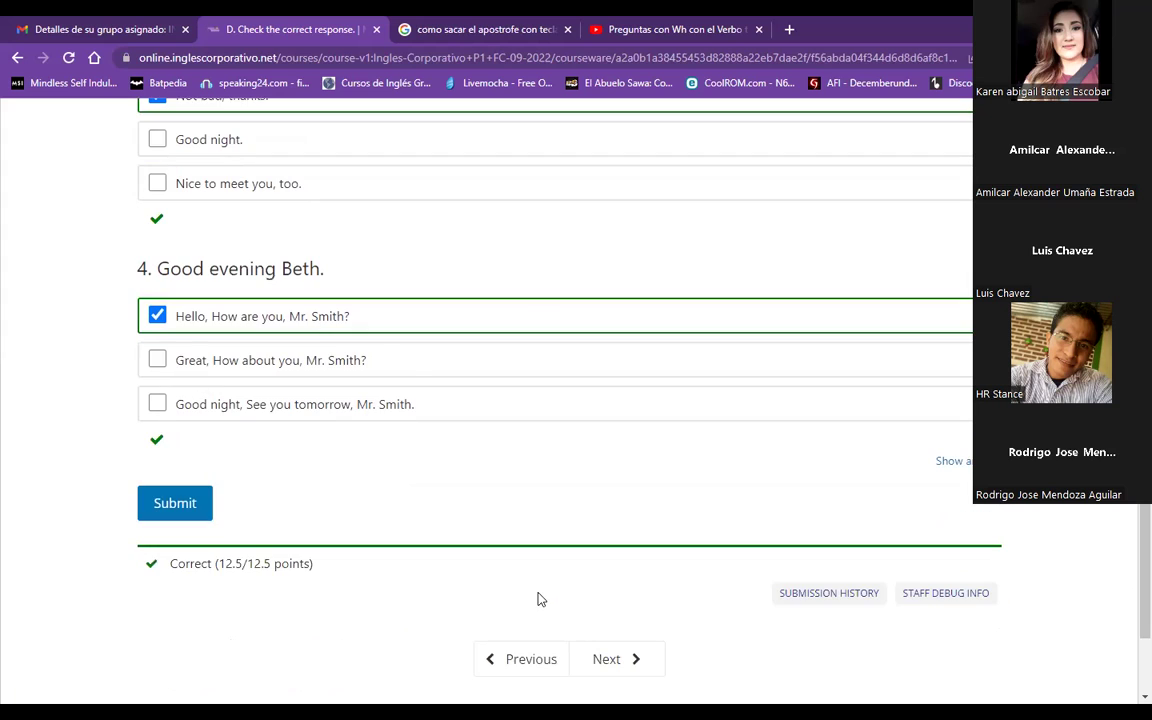
{"action": "scroll", "coordinate": [537, 599], "scroll_direction": "up", "scroll_amount": 1}
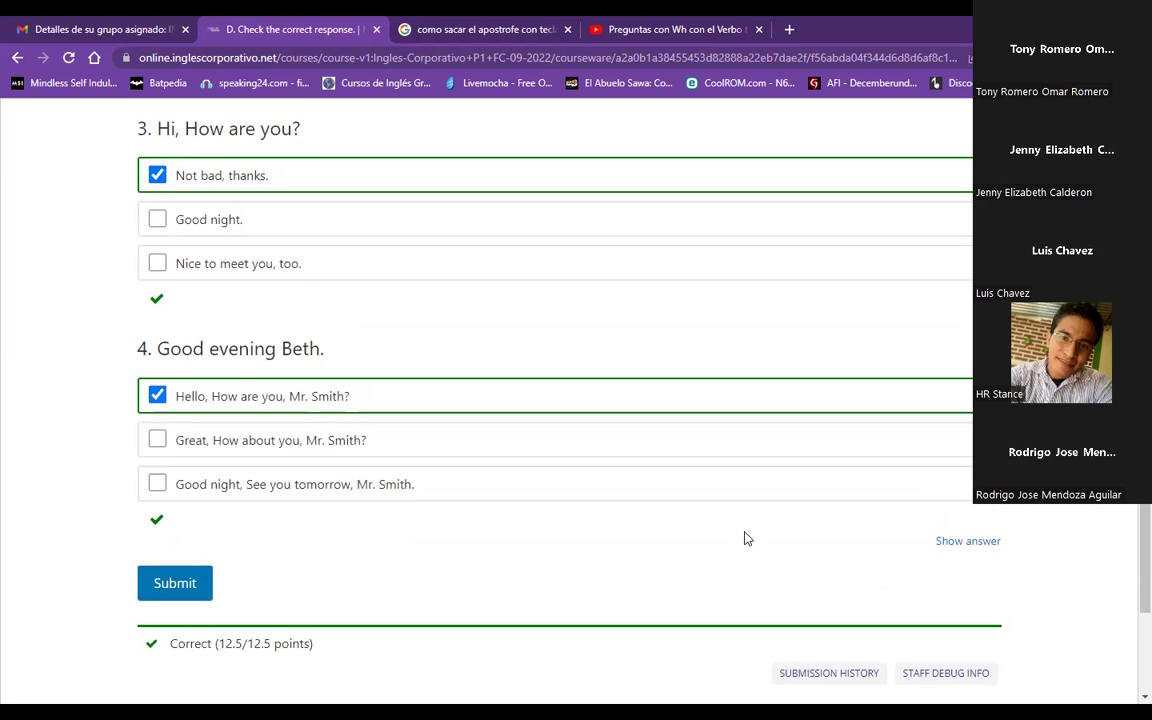
{"action": "scroll", "coordinate": [636, 549], "scroll_direction": "up", "scroll_amount": 4}
{"action": "scroll", "coordinate": [636, 549], "scroll_direction": "up", "scroll_amount": 5}
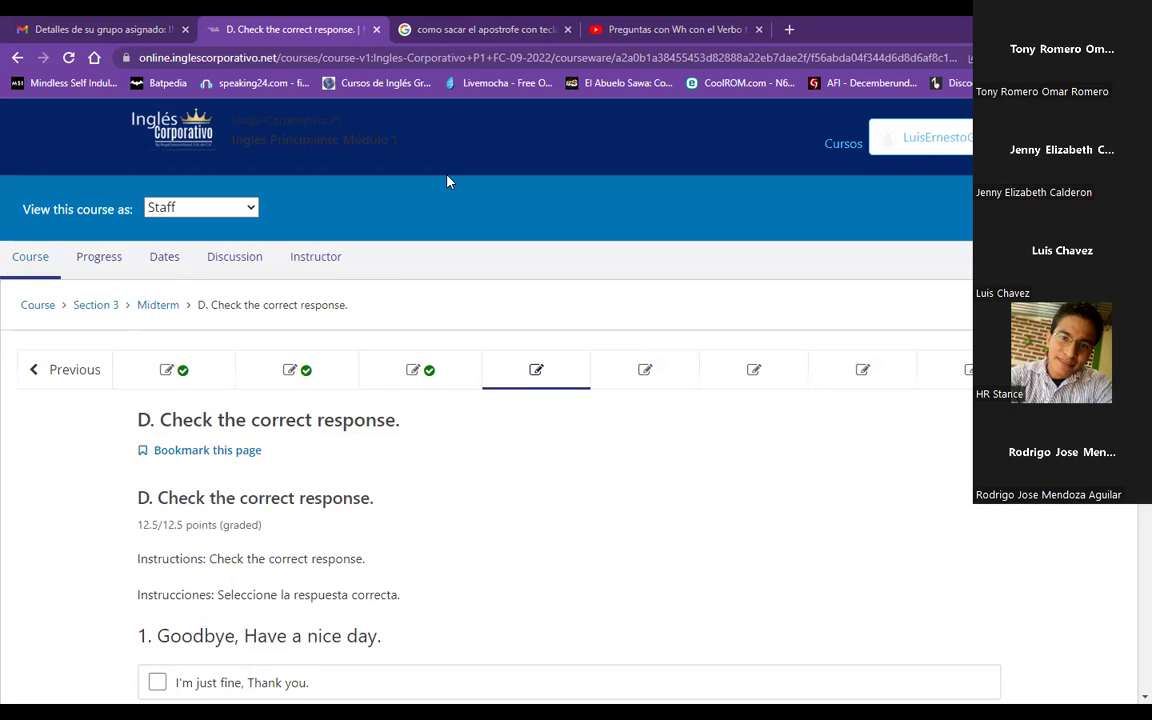
{"action": "left_click", "coordinate": [643, 386]}
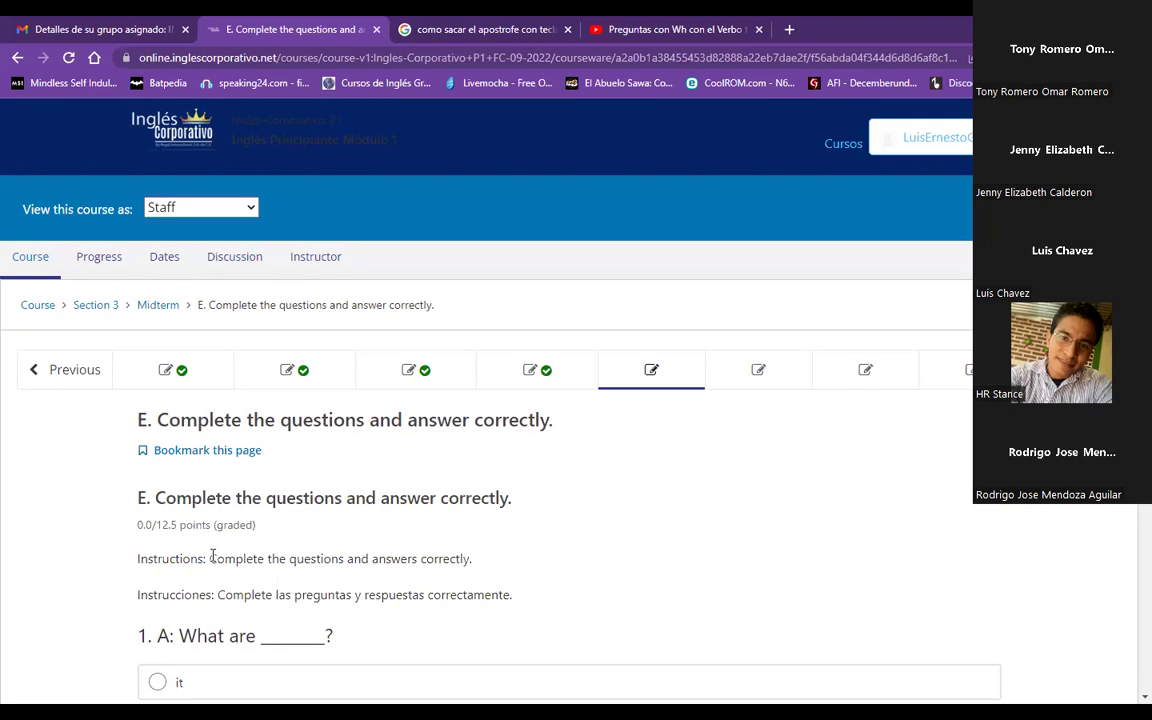
Read the section E instructions, highlighting the whole sentence and the words "Complete" and "questions" in it
{"action": "left_click_drag", "start_coordinate": [211, 557], "coordinate": [486, 570]}
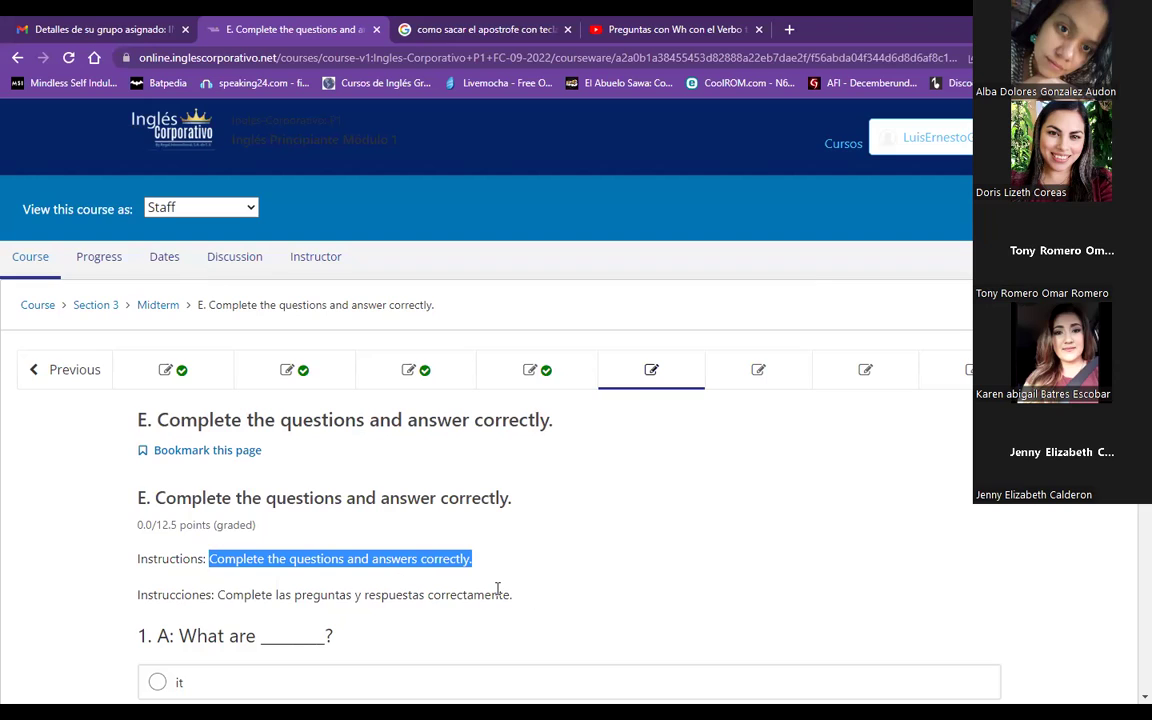
{"action": "left_click", "coordinate": [390, 588]}
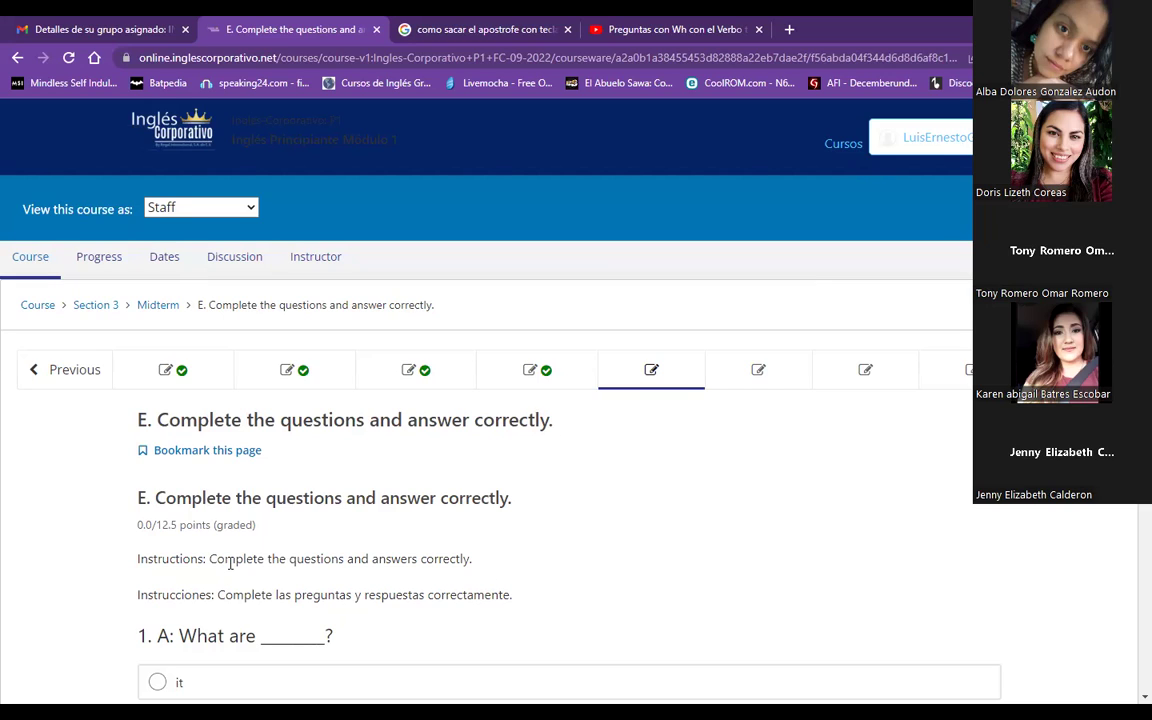
{"action": "left_click_drag", "start_coordinate": [208, 558], "coordinate": [247, 594]}
{"action": "left_click", "coordinate": [267, 561]}
{"action": "double_click", "coordinate": [262, 560]}
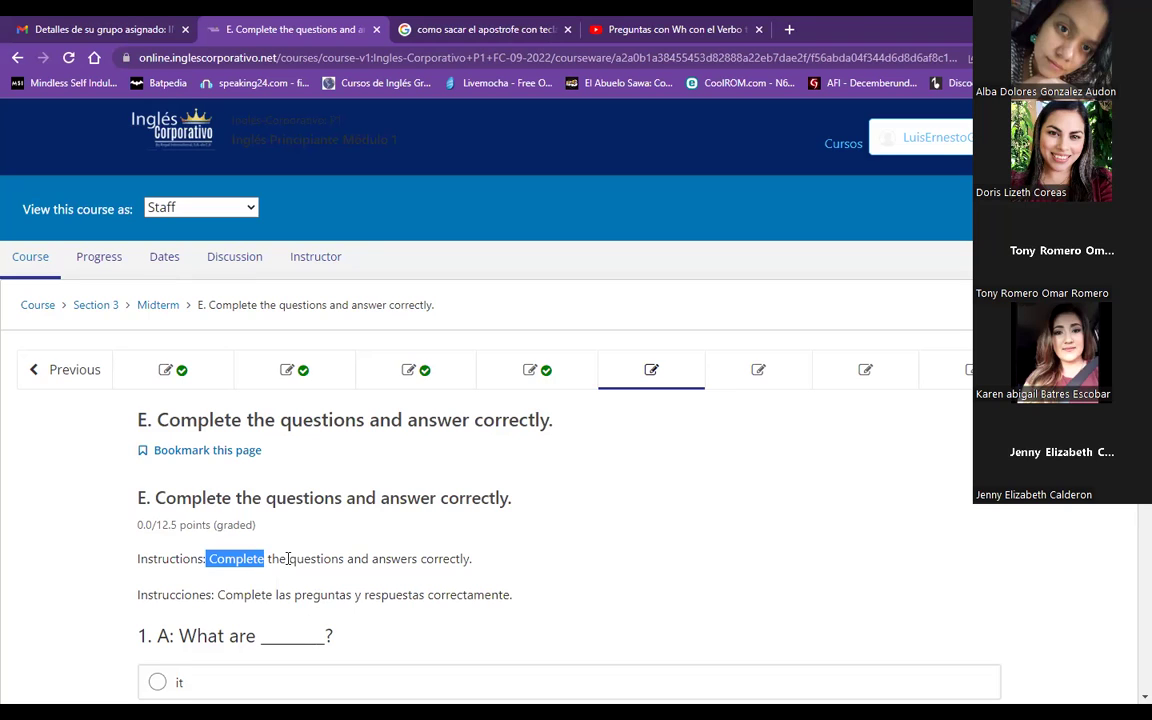
{"action": "left_click", "coordinate": [288, 559]}
{"action": "left_click_drag", "start_coordinate": [288, 559], "coordinate": [326, 575]}
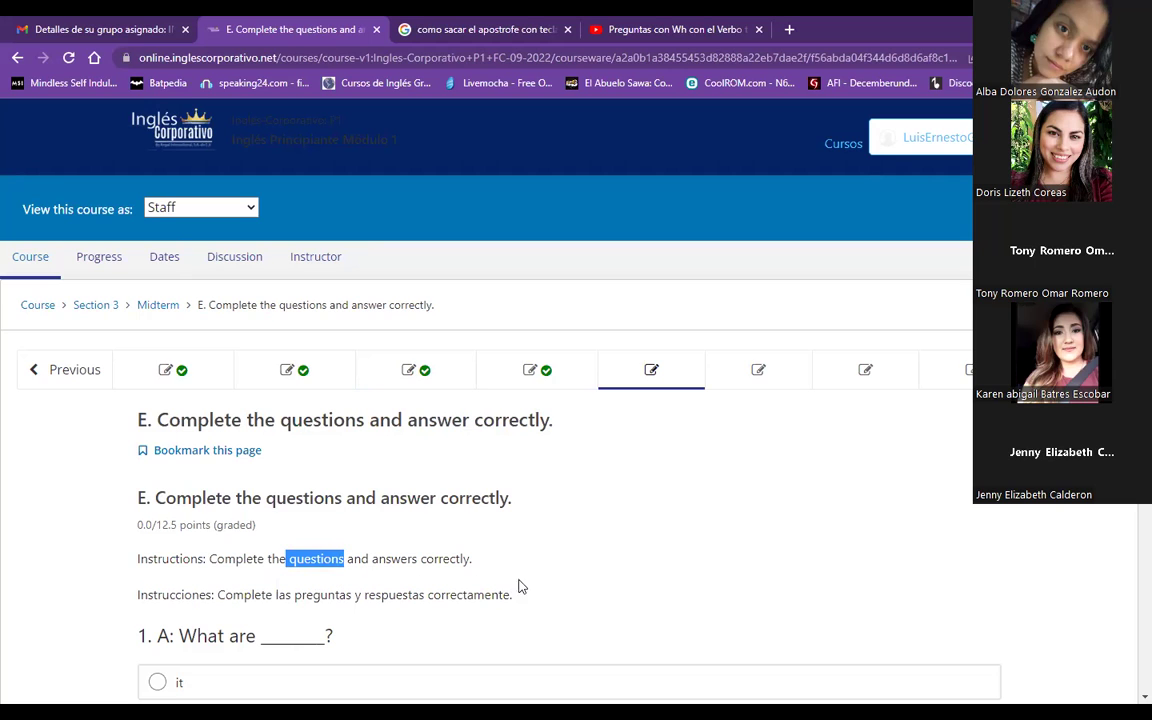
Answer question 1A, "What are ___?", with "these" and question 1B, "___ earrings.", with "They're"
{"action": "left_click", "coordinate": [453, 509]}
{"action": "scroll", "coordinate": [300, 500], "scroll_direction": "down", "scroll_amount": 2}
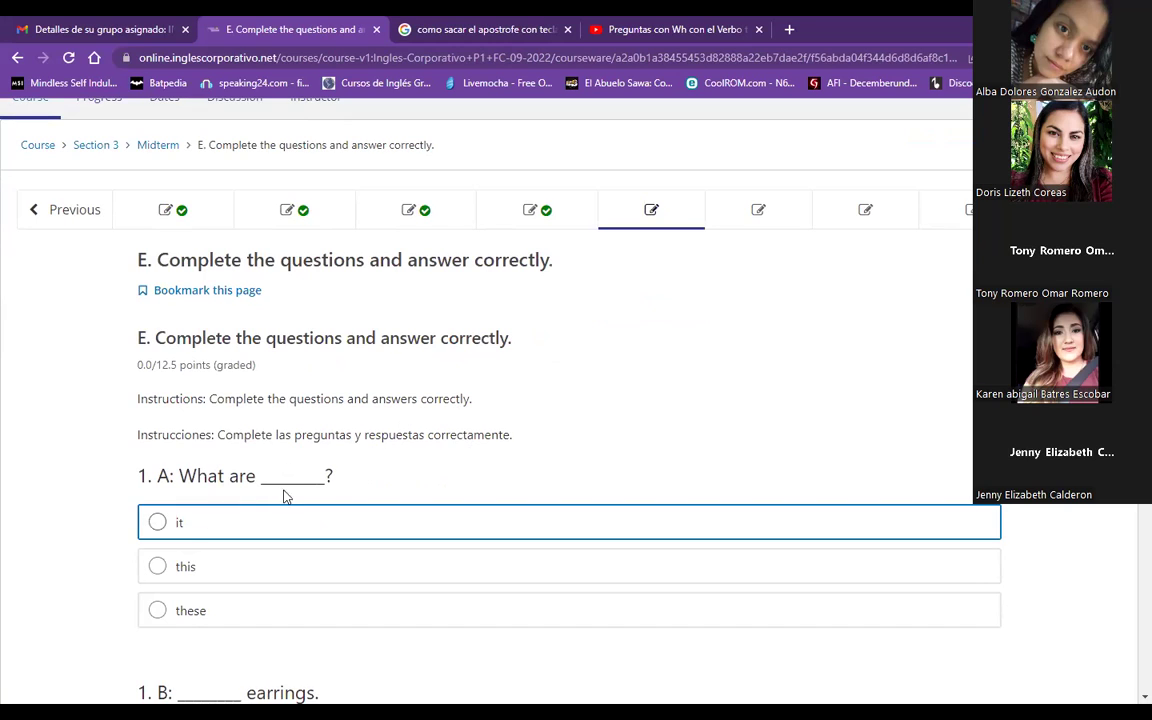
{"action": "left_click", "coordinate": [234, 622]}
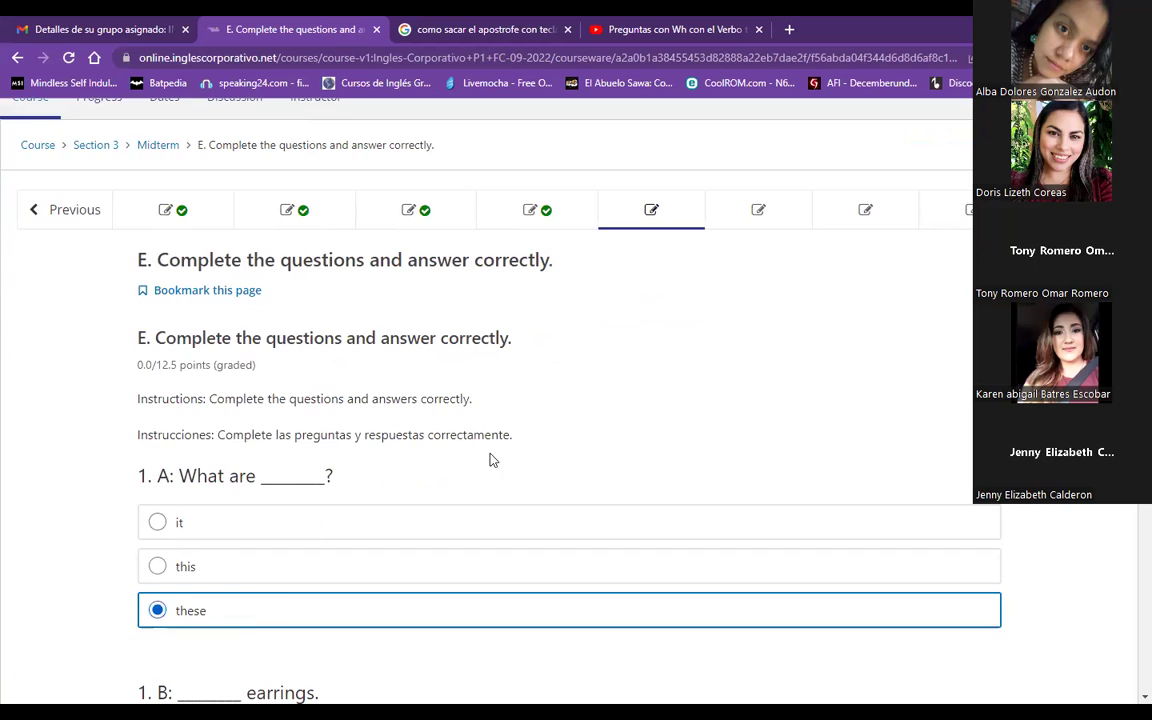
{"action": "scroll", "coordinate": [520, 420], "scroll_direction": "down", "scroll_amount": 2}
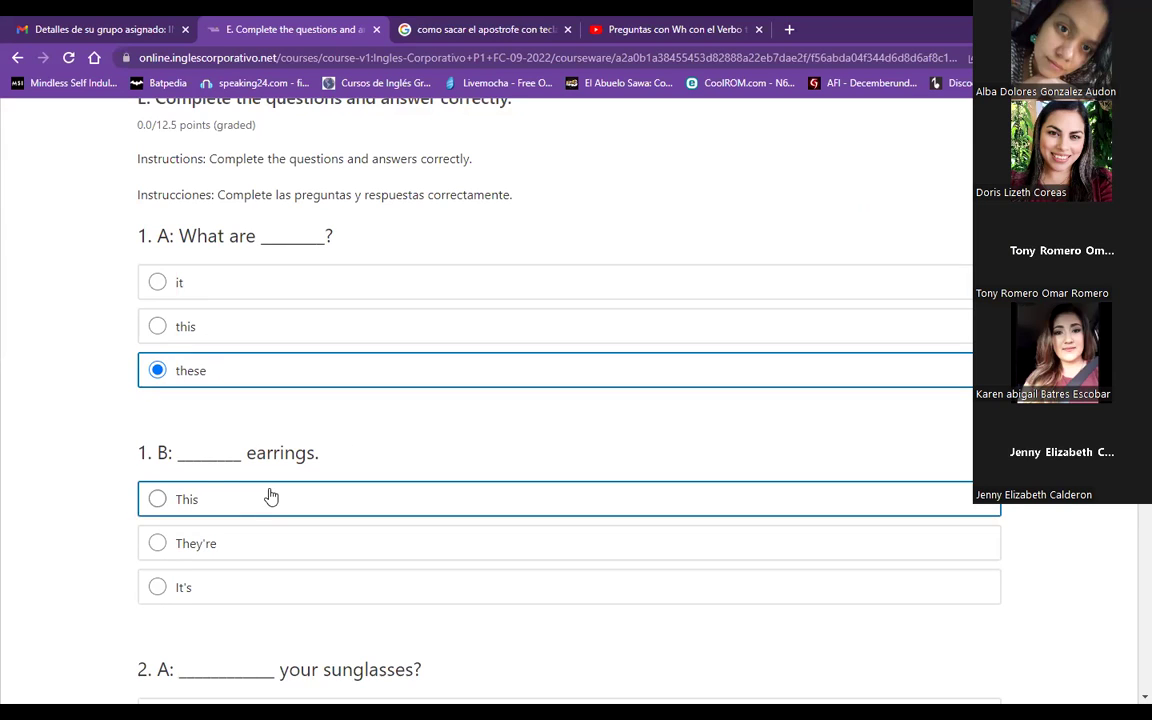
{"action": "left_click", "coordinate": [272, 552]}
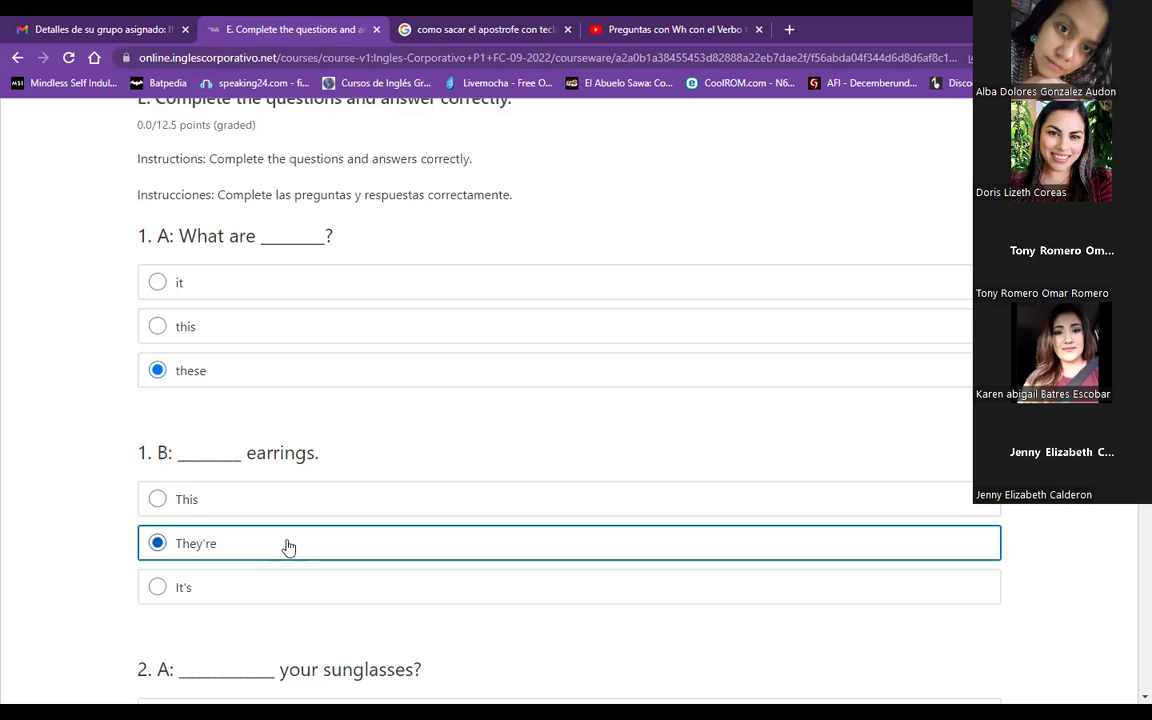
Answer question 2A, "___ your sunglasses?", with "Are these", highlight the word sunglasses, and answer question 2B, "No, ___ not.", with "they're"
{"action": "scroll", "coordinate": [380, 398], "scroll_direction": "down", "scroll_amount": 3}
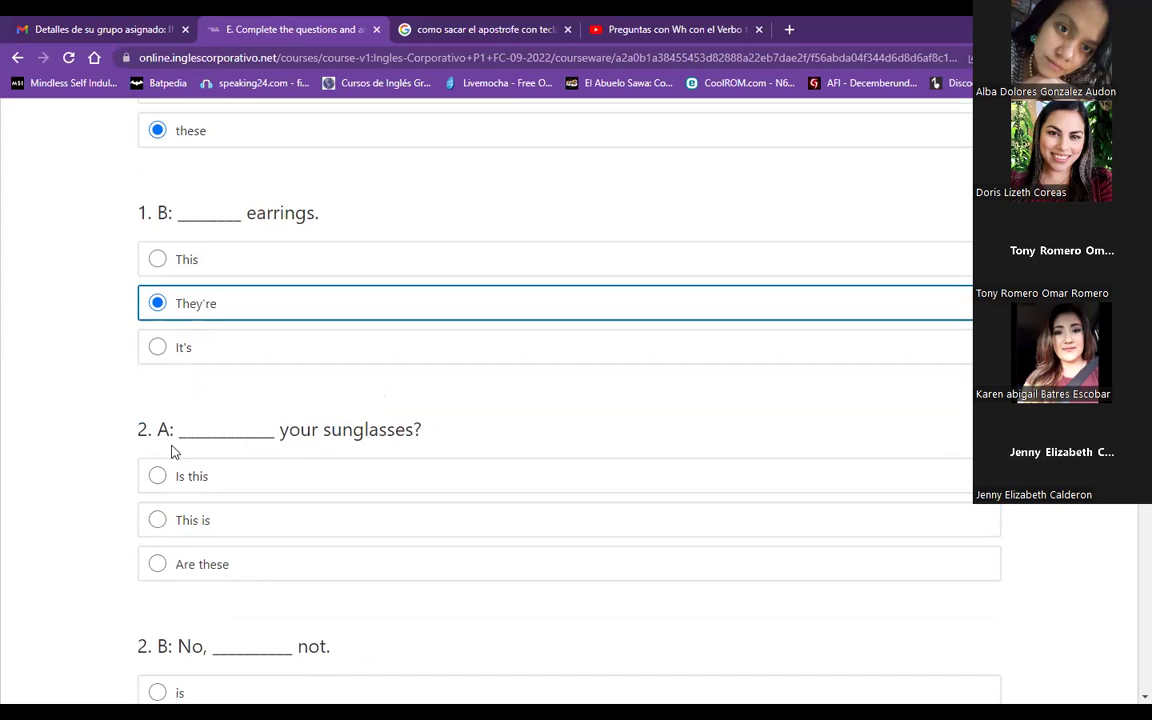
{"action": "left_click", "coordinate": [220, 567]}
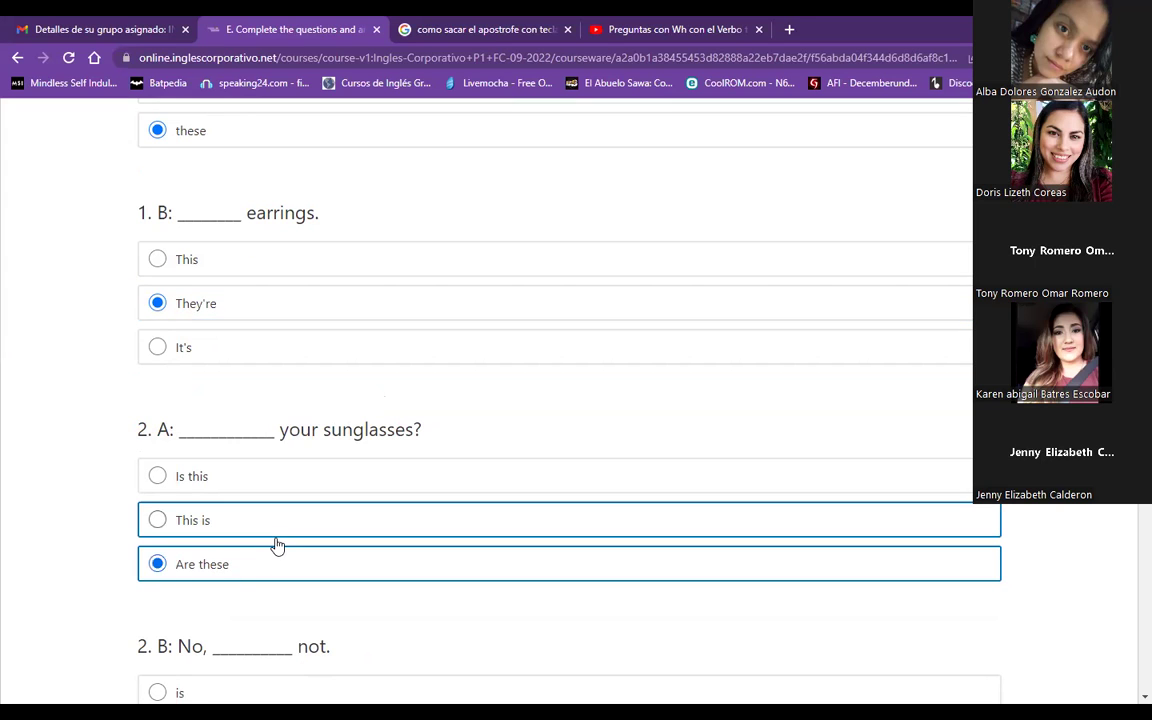
{"action": "scroll", "coordinate": [305, 485], "scroll_direction": "up", "scroll_amount": 2}
{"action": "scroll", "coordinate": [320, 485], "scroll_direction": "down", "scroll_amount": 1}
{"action": "left_click_drag", "start_coordinate": [414, 510], "coordinate": [331, 512]}
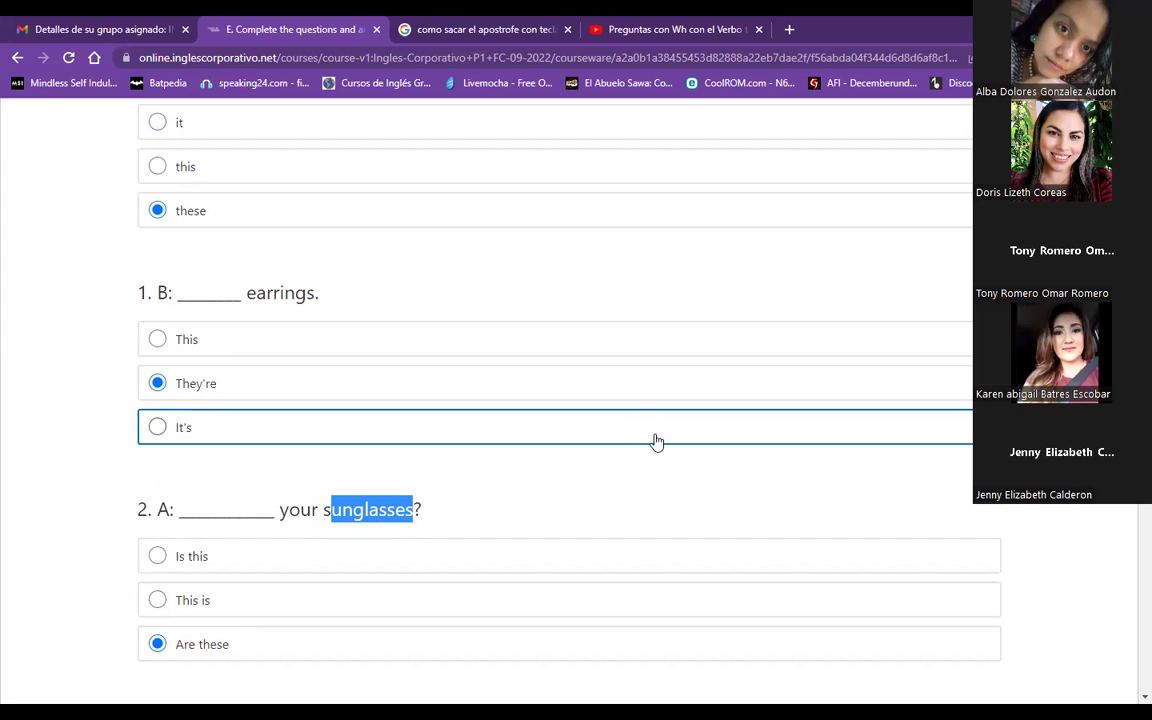
{"action": "scroll", "coordinate": [314, 571], "scroll_direction": "down", "scroll_amount": 2}
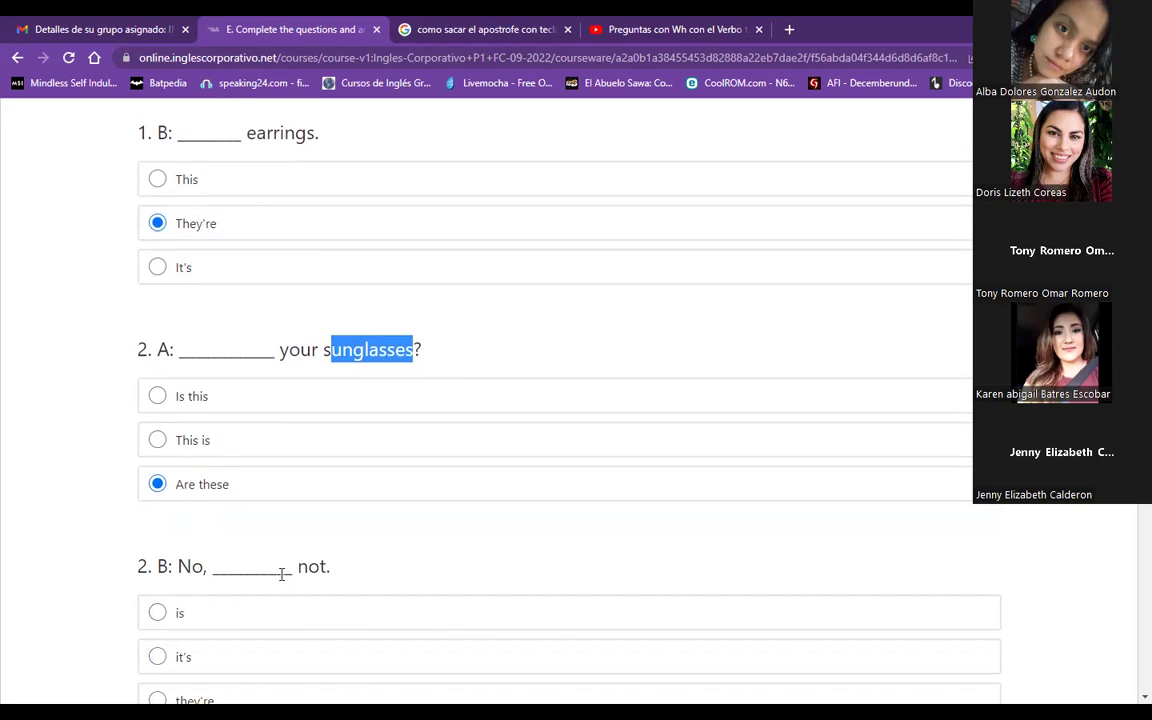
{"action": "scroll", "coordinate": [282, 573], "scroll_direction": "down", "scroll_amount": 2}
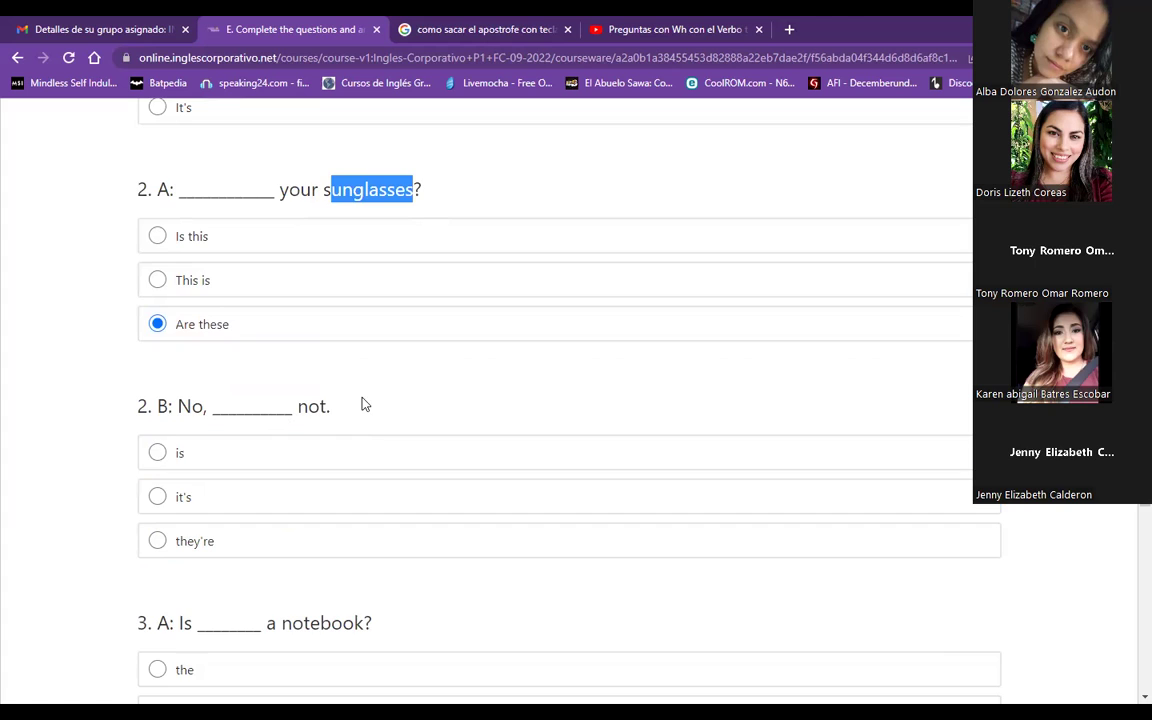
{"action": "scroll", "coordinate": [365, 404], "scroll_direction": "up", "scroll_amount": 1}
{"action": "scroll", "coordinate": [219, 478], "scroll_direction": "down", "scroll_amount": 2}
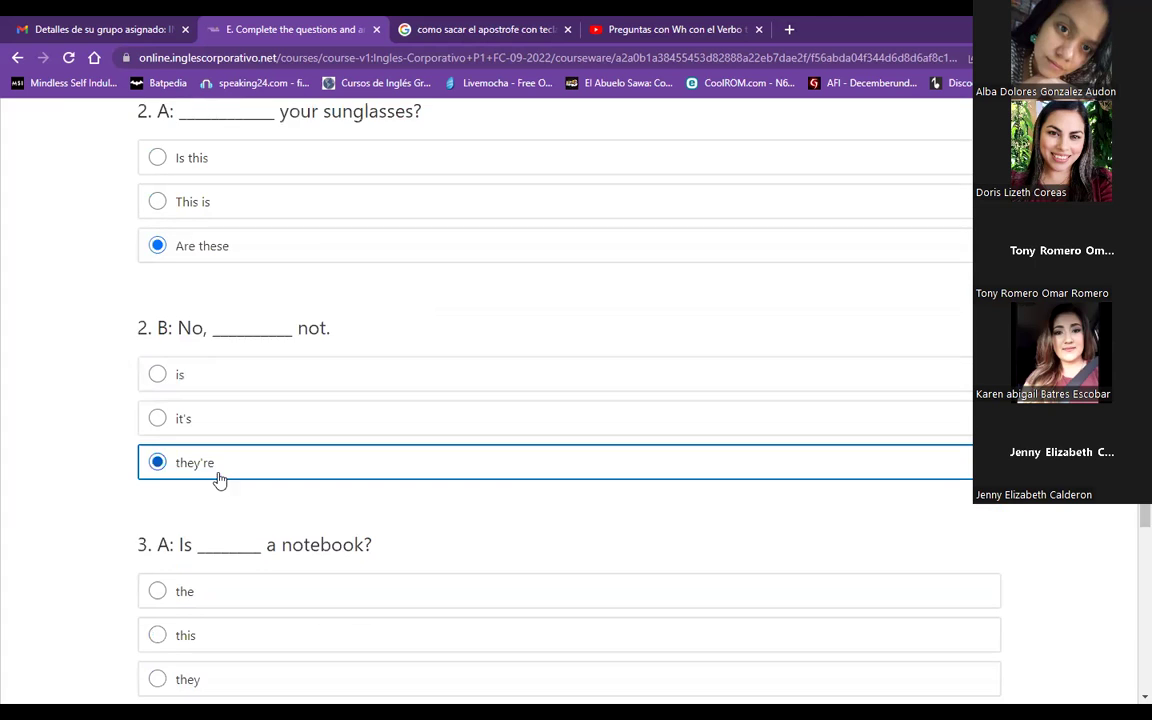
Answer question 3A, "Is ___ a notebook?", with "this" and question 3B, "It's ___ address book.", with "an"
{"action": "scroll", "coordinate": [113, 517], "scroll_direction": "down", "scroll_amount": 1}
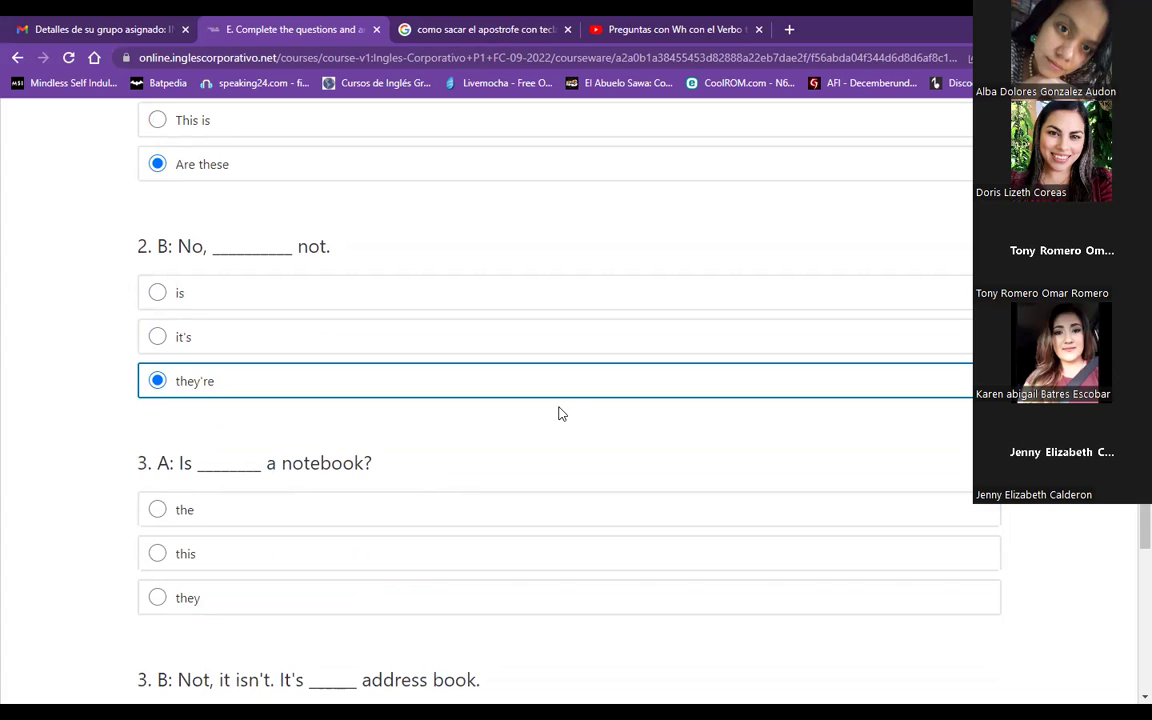
{"action": "left_click", "coordinate": [200, 560]}
{"action": "scroll", "coordinate": [585, 490], "scroll_direction": "down", "scroll_amount": 2}
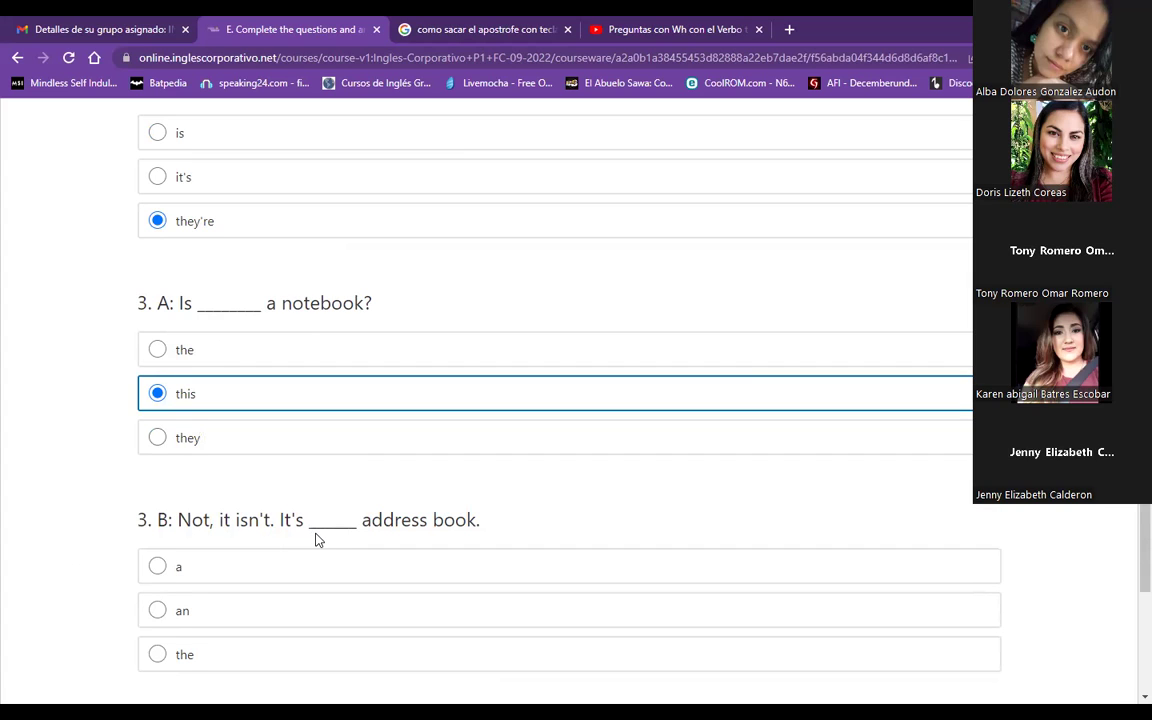
{"action": "left_click", "coordinate": [216, 612]}
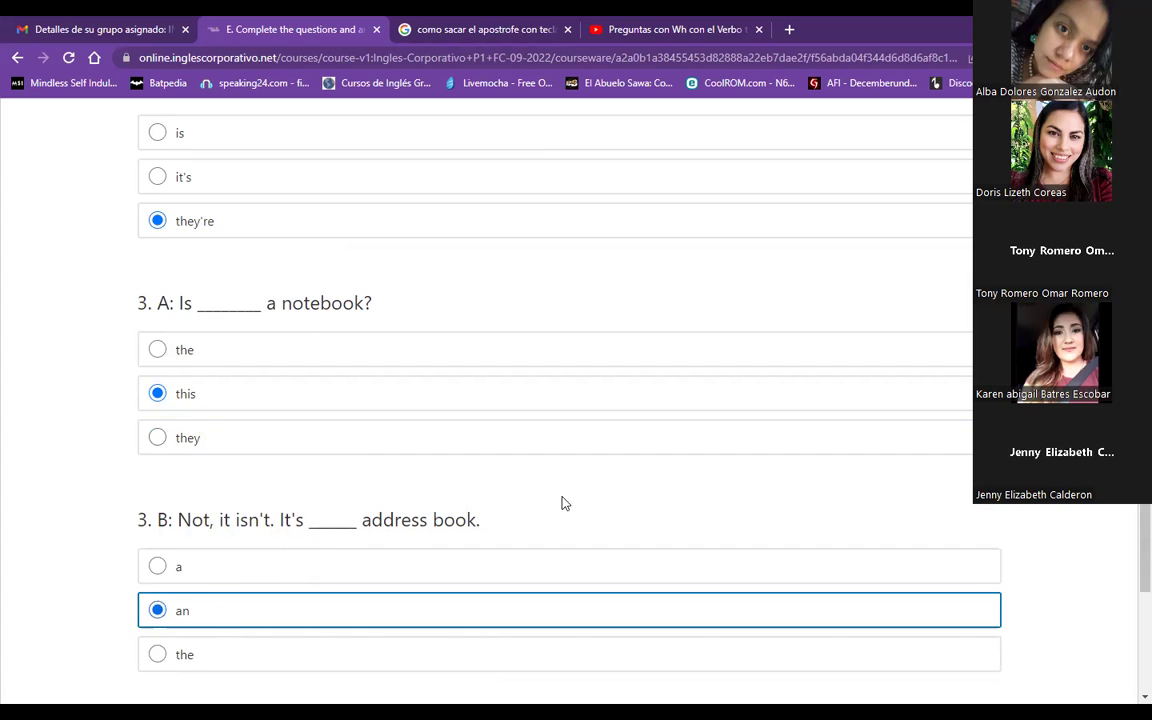
Submit section E and open section F, Complete the conversation, use the correct prepositions
{"action": "scroll", "coordinate": [562, 503], "scroll_direction": "down", "scroll_amount": 1}
{"action": "scroll", "coordinate": [562, 503], "scroll_direction": "down", "scroll_amount": 1}
{"action": "scroll", "coordinate": [551, 507], "scroll_direction": "down", "scroll_amount": 1}
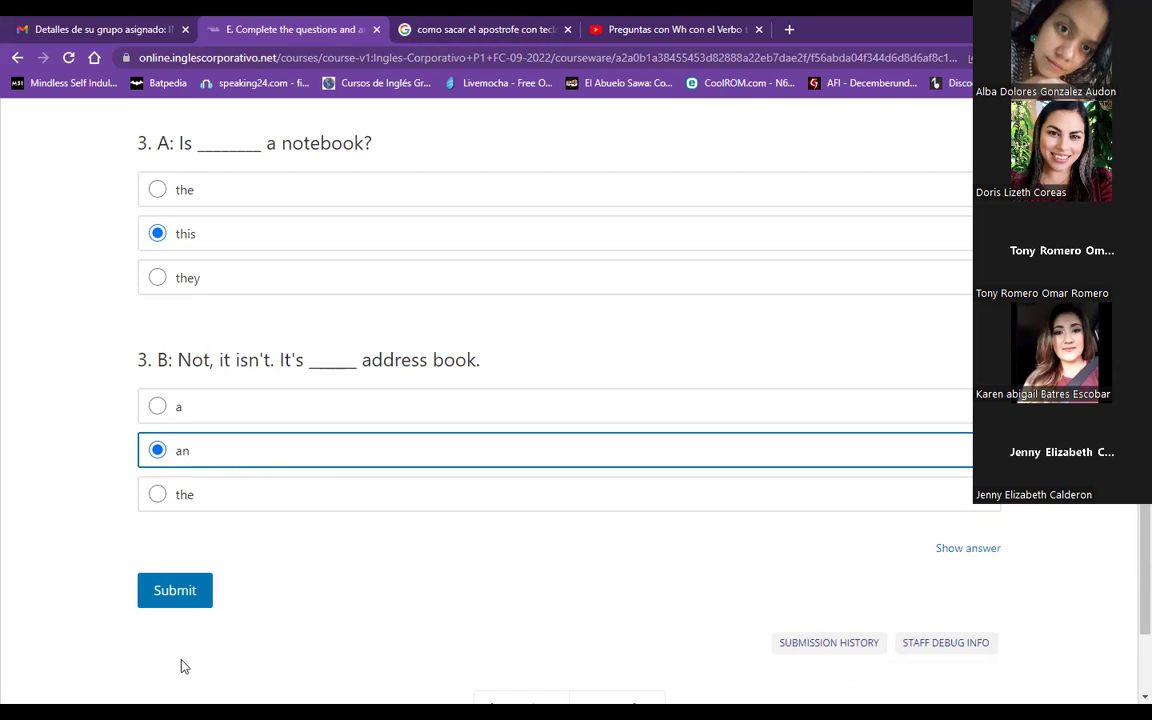
{"action": "left_click", "coordinate": [184, 596]}
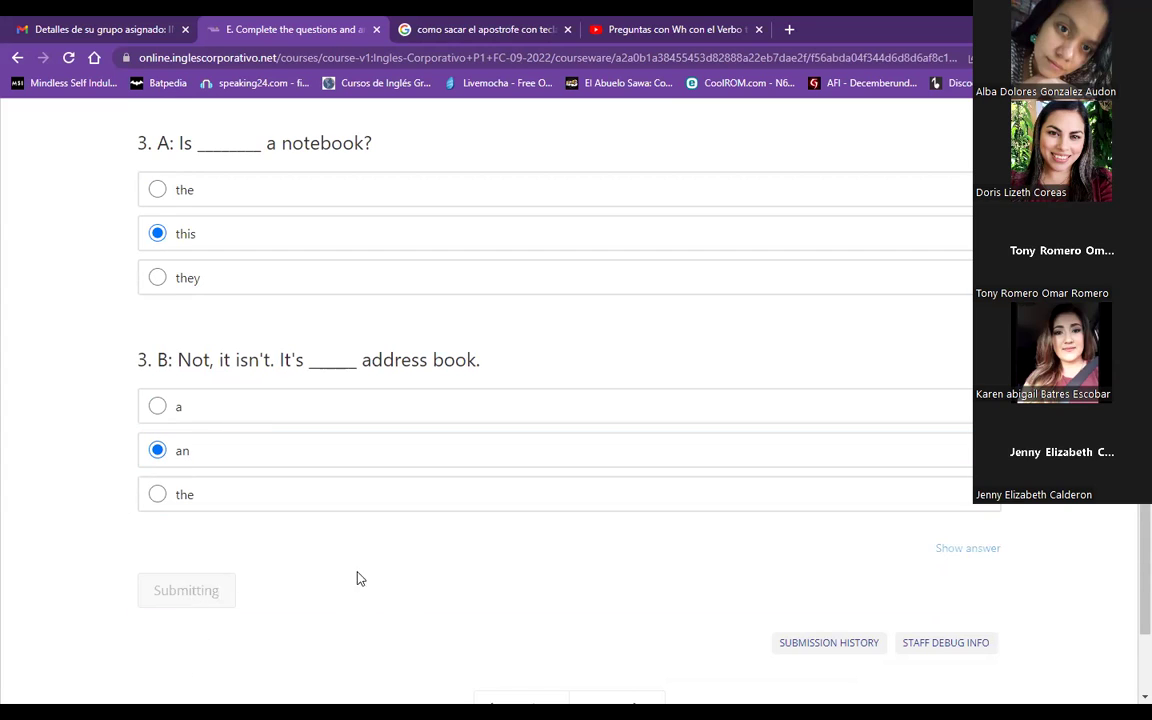
{"action": "scroll", "coordinate": [462, 566], "scroll_direction": "up", "scroll_amount": 13}
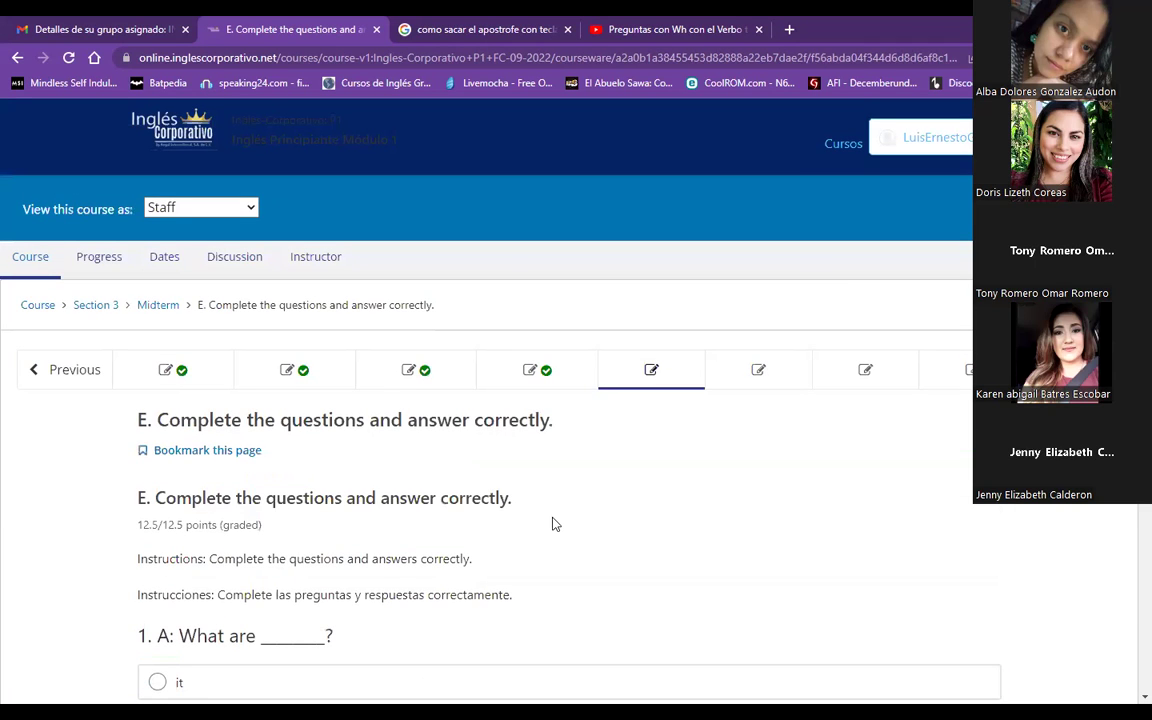
{"action": "left_click", "coordinate": [772, 374]}
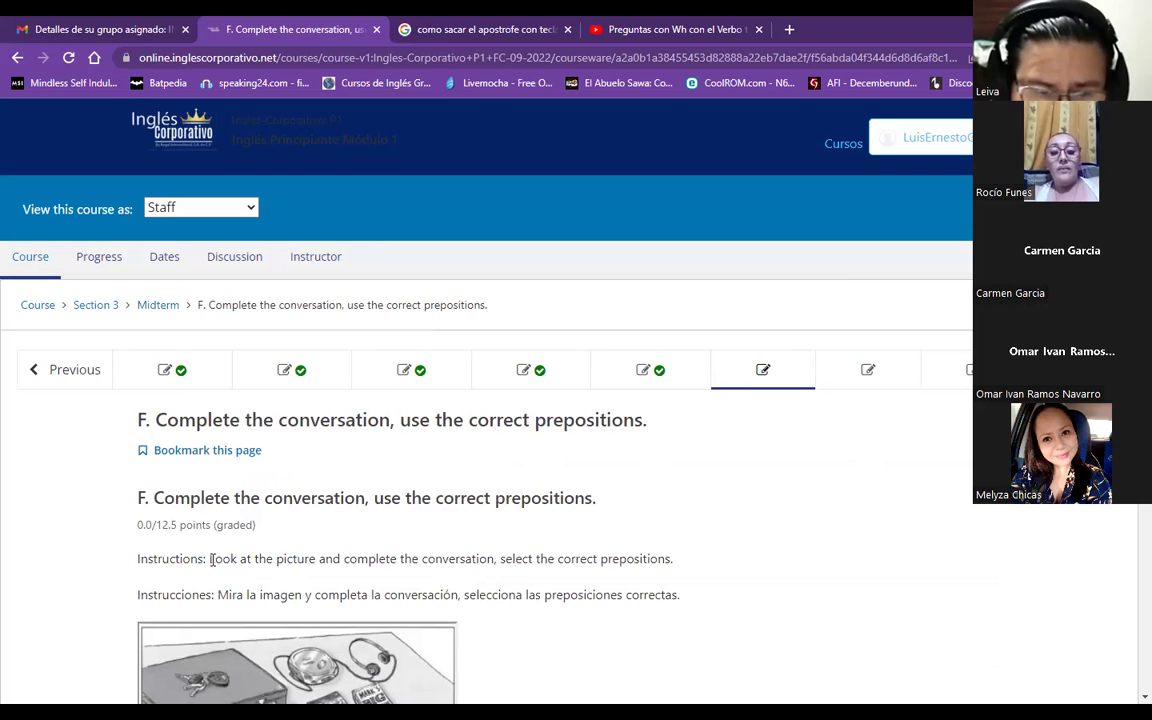
Read the section F instructions, highlighting the English instruction sentence, and examine the picture and the questions under it
{"action": "left_click_drag", "start_coordinate": [211, 559], "coordinate": [684, 560]}
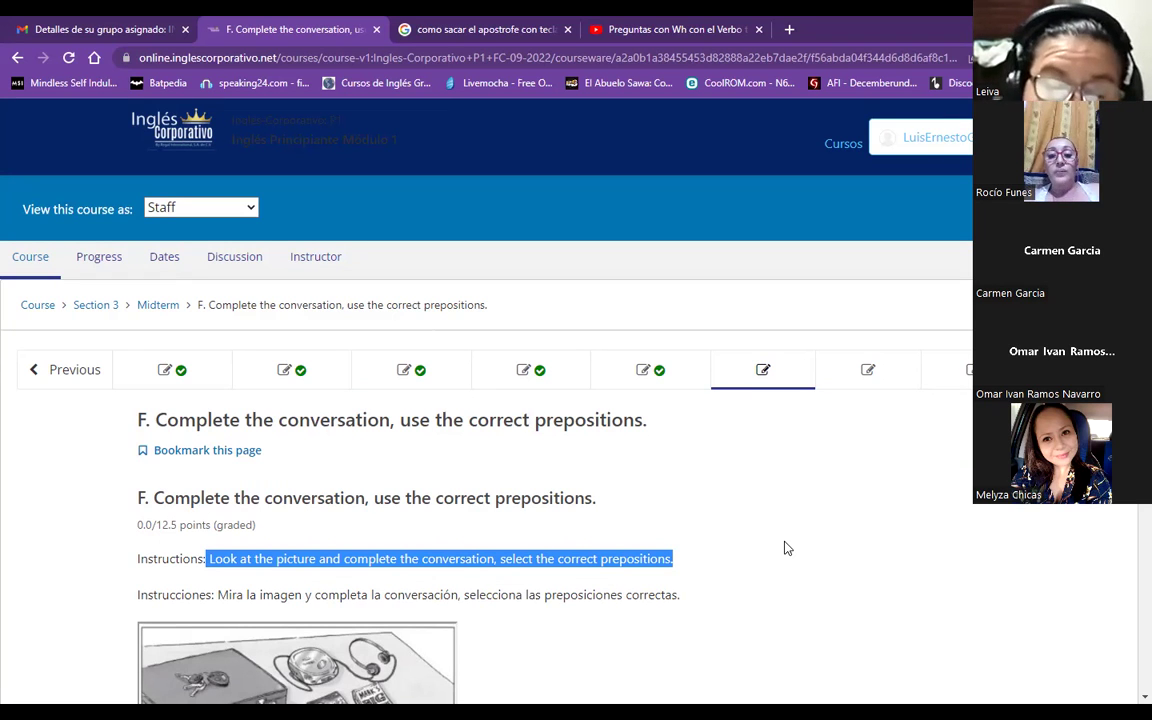
{"action": "scroll", "coordinate": [785, 548], "scroll_direction": "down", "scroll_amount": 1}
{"action": "scroll", "coordinate": [785, 548], "scroll_direction": "down", "scroll_amount": 3}
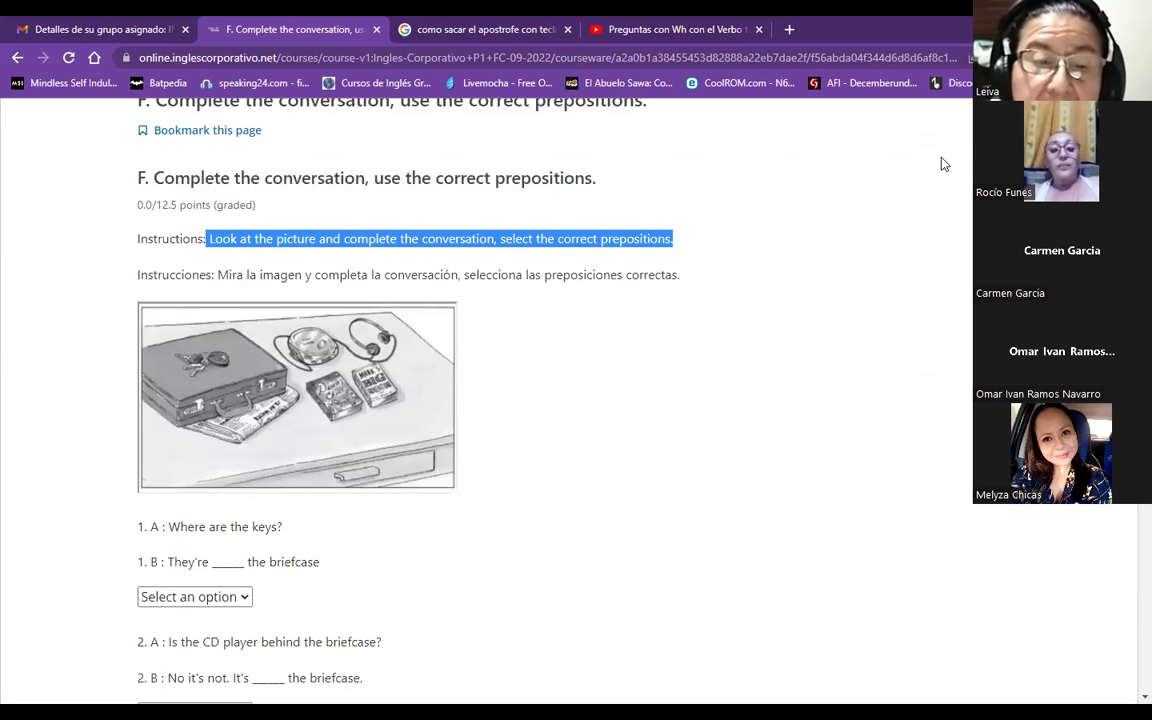
{"action": "scroll", "coordinate": [508, 388], "scroll_direction": "up", "scroll_amount": 1}
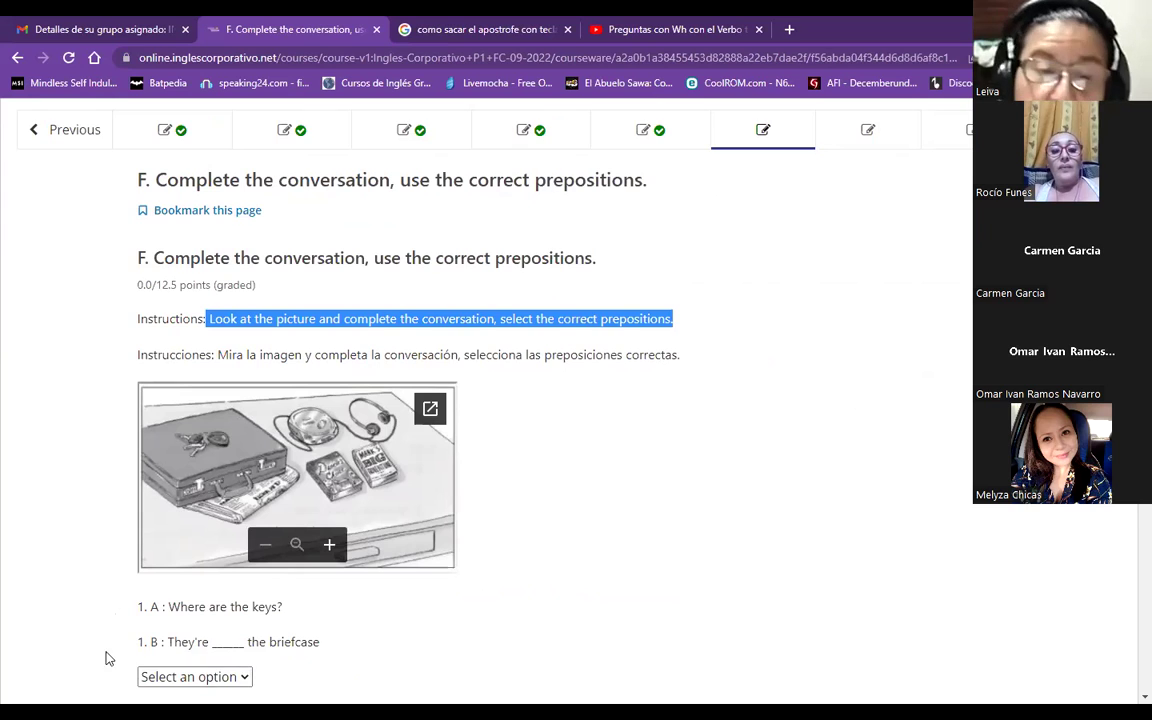
Answer question 1, about where the keys are, with "On" and question 2, about the CD player, with "Next to"
{"action": "scroll", "coordinate": [276, 648], "scroll_direction": "down", "scroll_amount": 1}
{"action": "left_click", "coordinate": [230, 610]}
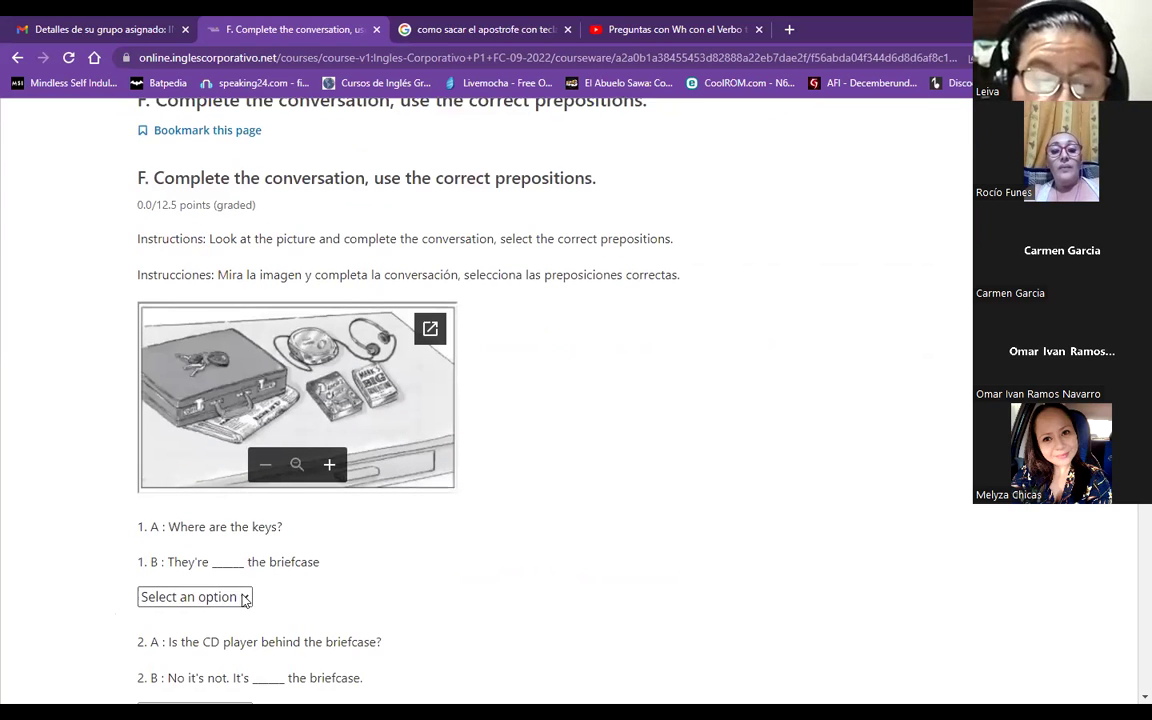
{"action": "left_click", "coordinate": [244, 598]}
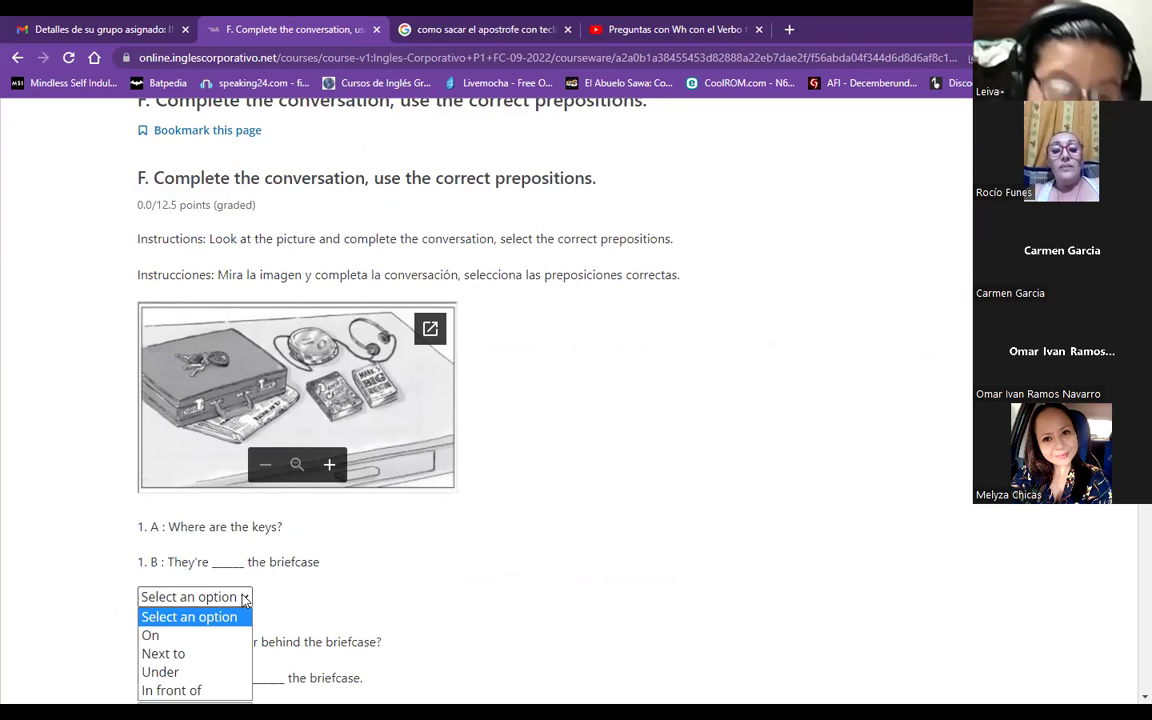
{"action": "scroll", "coordinate": [244, 598], "scroll_direction": "down", "scroll_amount": 1}
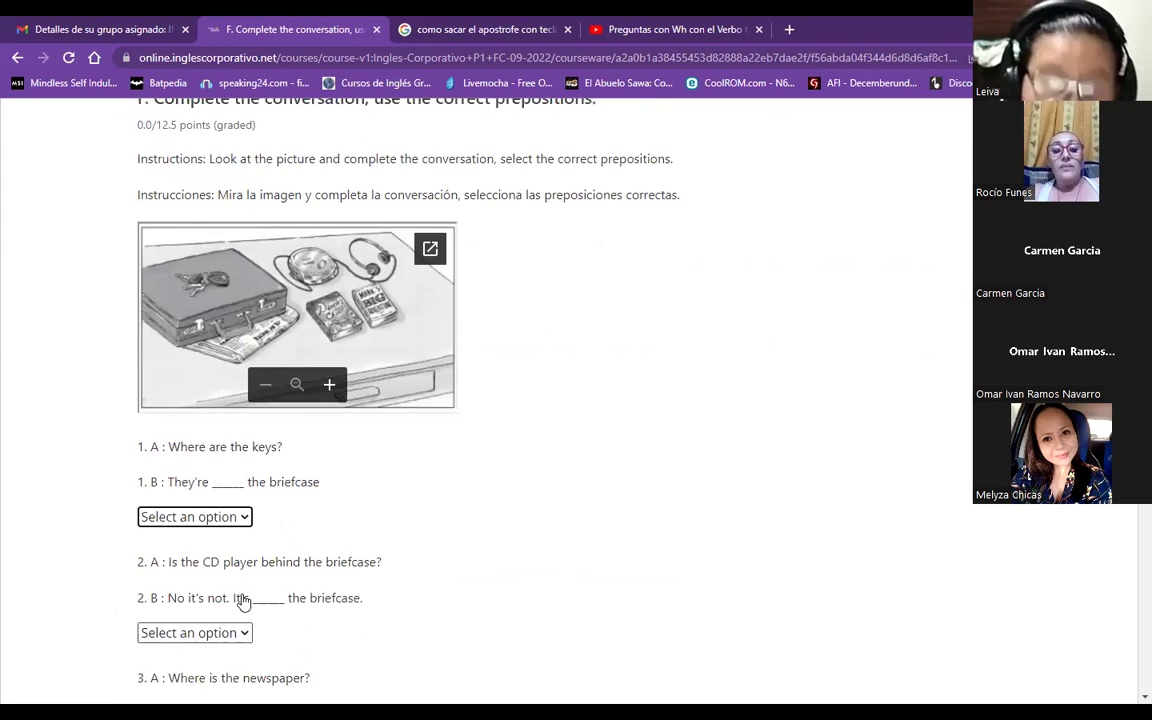
{"action": "left_click", "coordinate": [211, 527]}
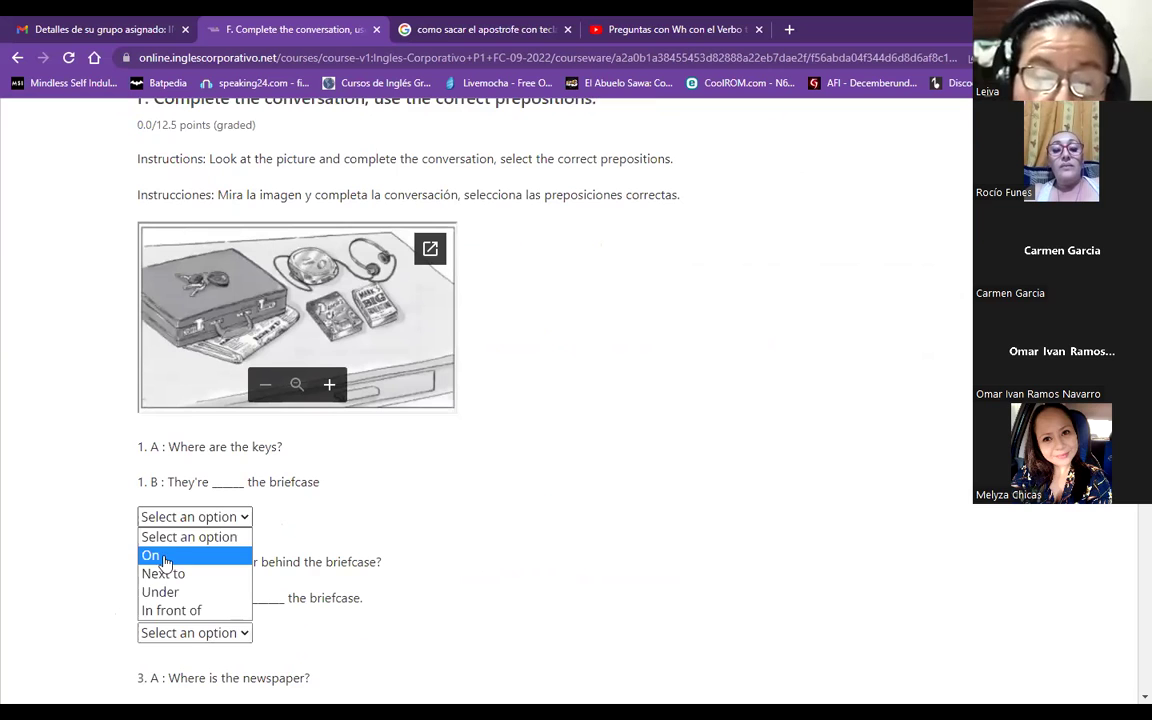
{"action": "left_click", "coordinate": [164, 557]}
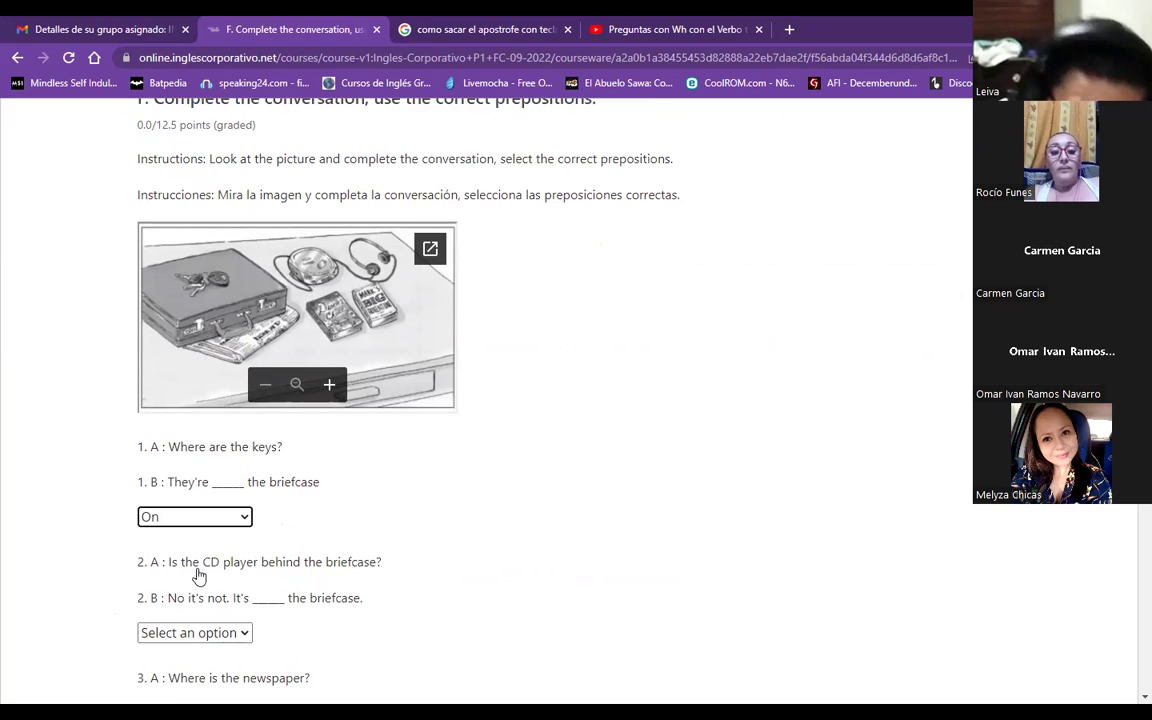
{"action": "left_click", "coordinate": [233, 636]}
{"action": "key", "text": "Return"}
Answer question 3, about where the newspaper is, with "Under" and question 4, about the books, with "In front of"
{"action": "scroll", "coordinate": [314, 586], "scroll_direction": "down", "scroll_amount": 2}
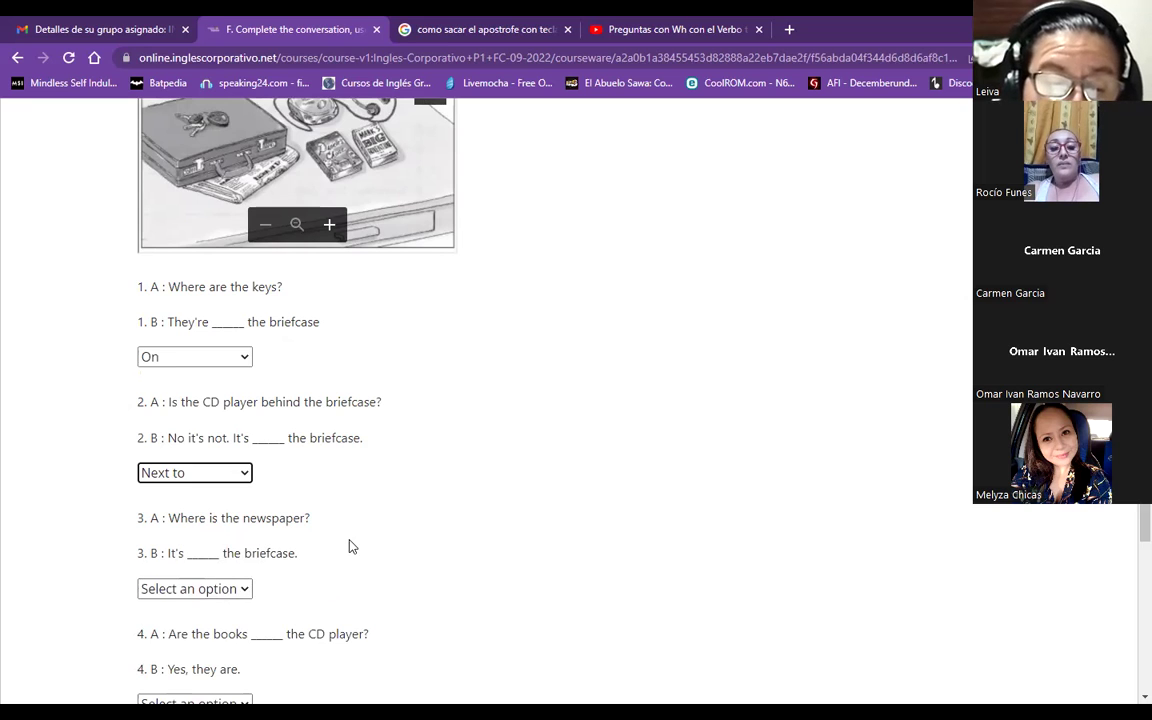
{"action": "left_click", "coordinate": [167, 596]}
{"action": "left_click", "coordinate": [172, 665]}
{"action": "scroll", "coordinate": [320, 522], "scroll_direction": "down", "scroll_amount": 2}
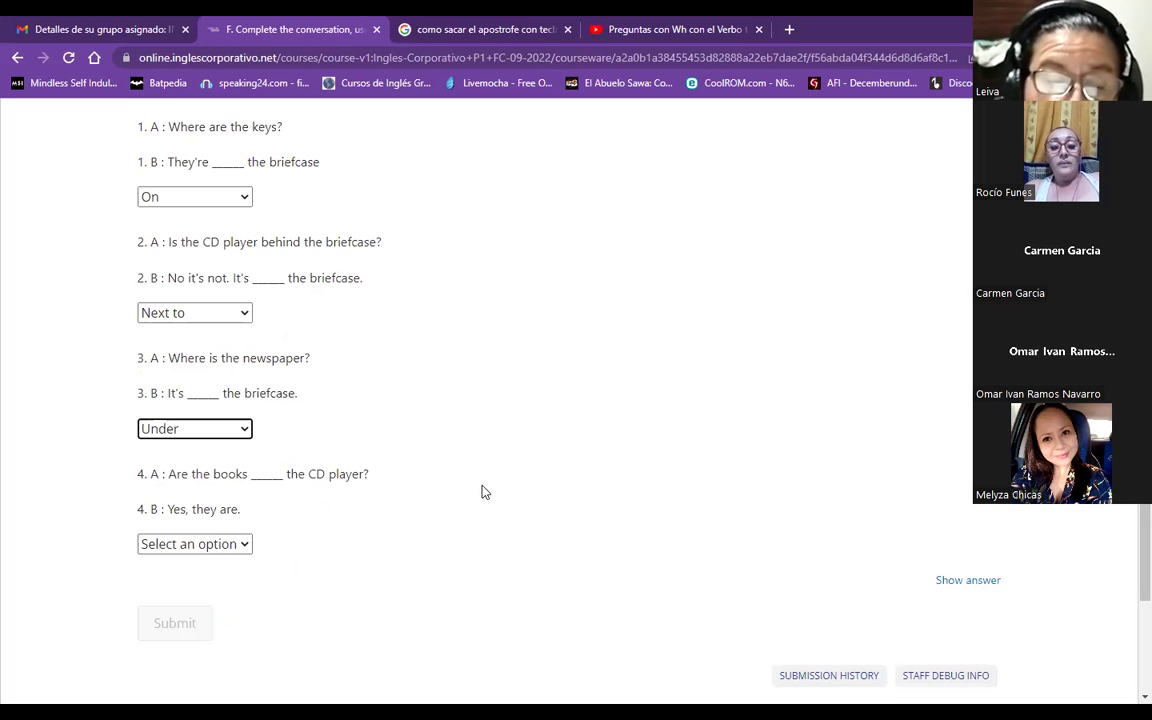
{"action": "left_click", "coordinate": [206, 546]}
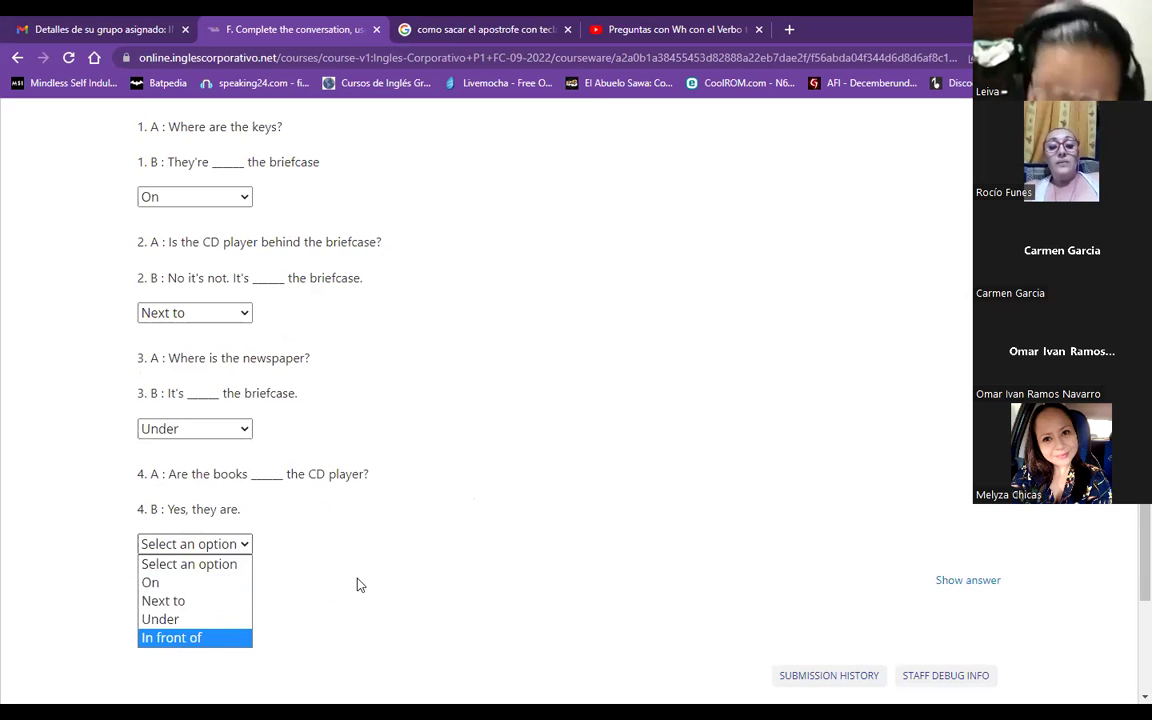
{"action": "left_click", "coordinate": [165, 637]}
Submit section F and open section G, Complete the conversation
{"action": "left_click", "coordinate": [170, 630]}
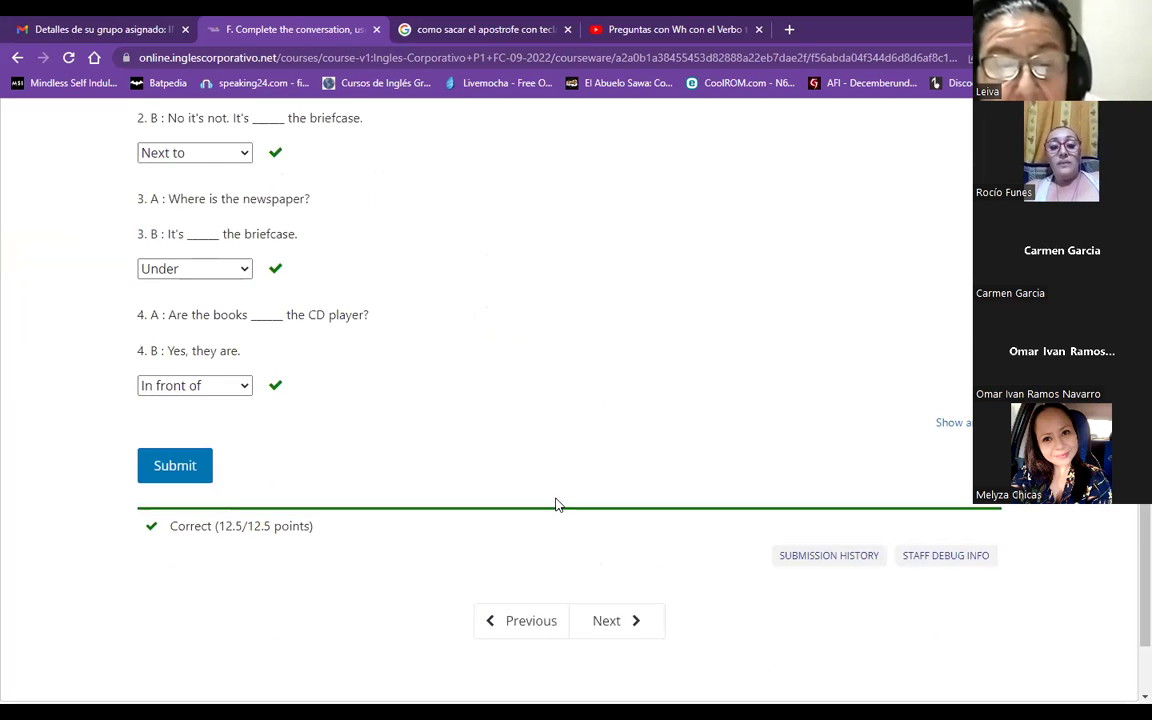
{"action": "scroll", "coordinate": [557, 505], "scroll_direction": "up", "scroll_amount": 10}
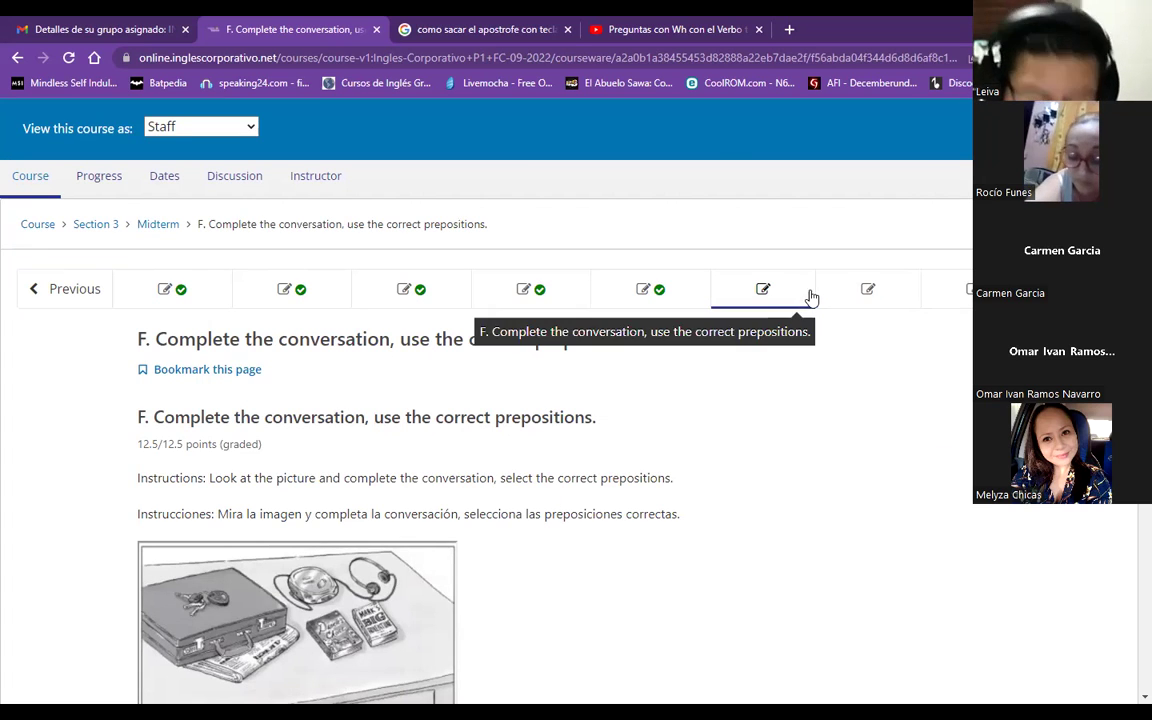
{"action": "left_click", "coordinate": [865, 290]}
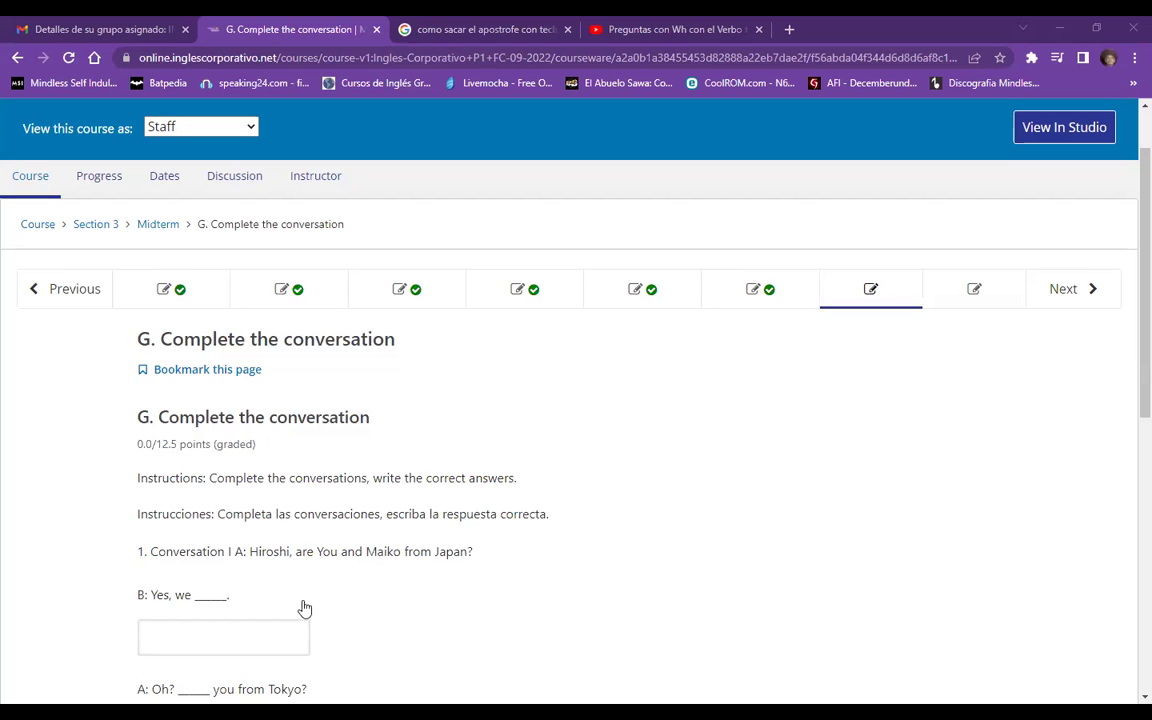
Fill the first two blanks of Conversation 1, "Yes, we ___." and "Oh? ___ you from Tokyo?", with "are"
{"action": "scroll", "coordinate": [360, 478], "scroll_direction": "down", "scroll_amount": 3}
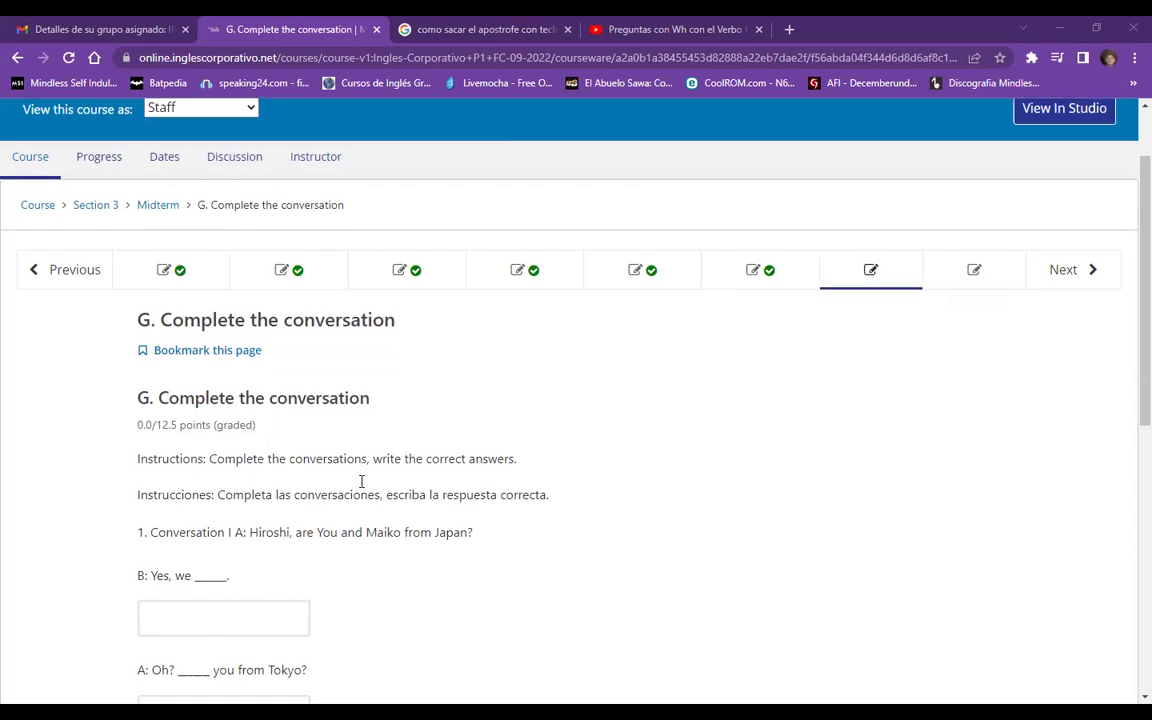
{"action": "left_click", "coordinate": [211, 481]}
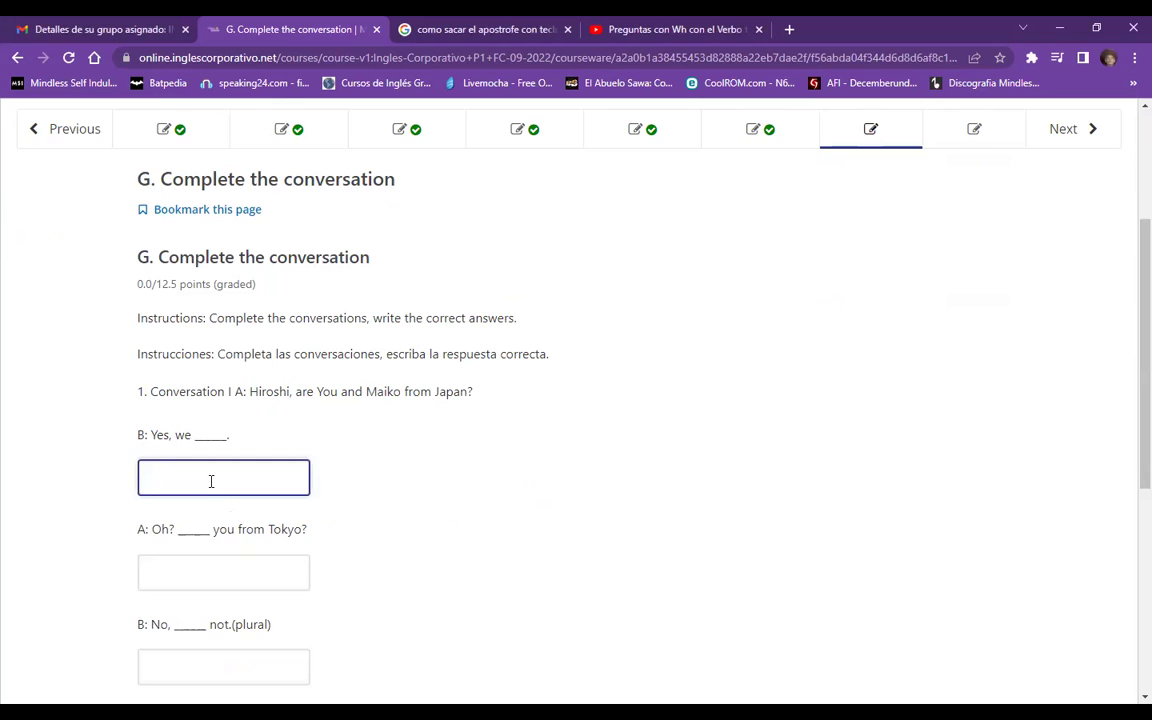
{"action": "type", "text": "are"}
{"action": "left_click", "coordinate": [175, 560]}
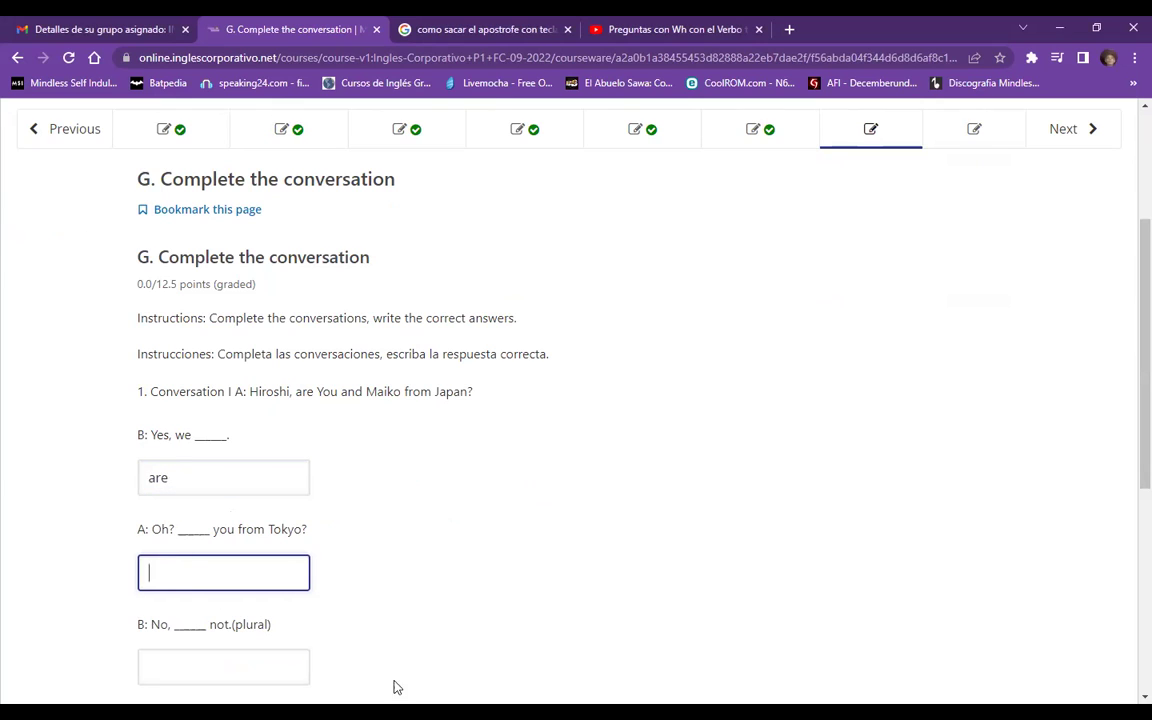
{"action": "type", "text": "are"}
{"action": "right_click", "coordinate": [567, 652]}
{"action": "key", "text": "Escape"}
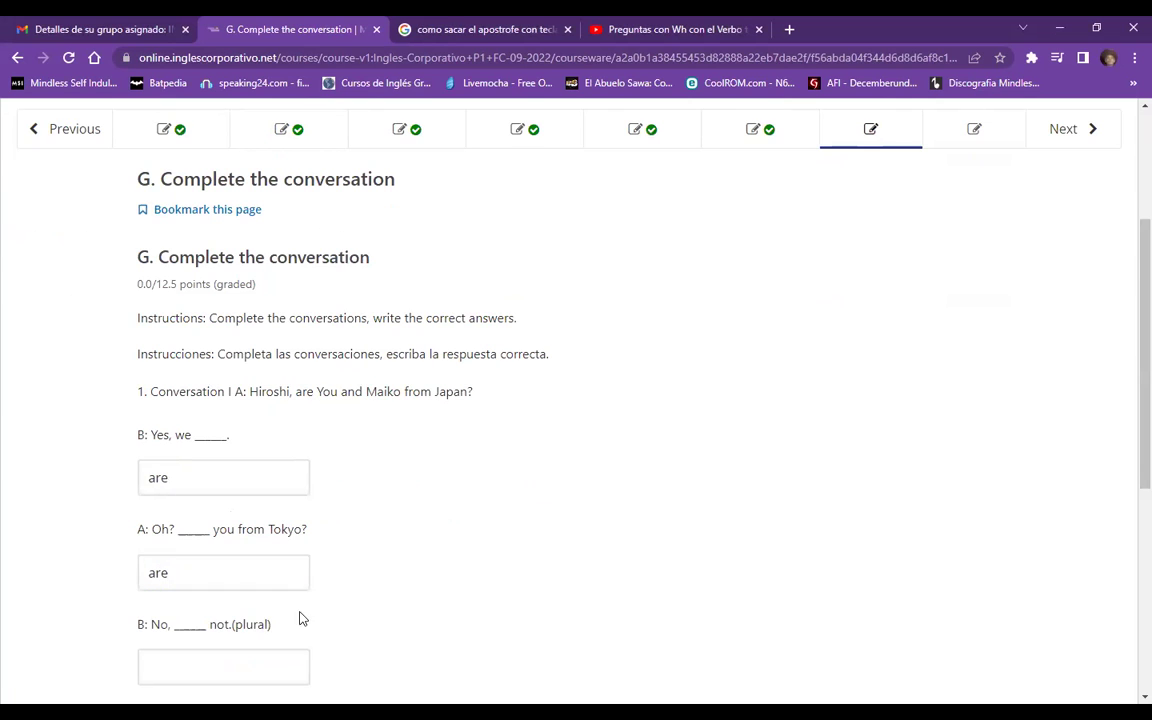
Fill the last two blanks of Conversation 1 with "we're" before "not" and "We are" before "from Kyoto"
{"action": "left_click", "coordinate": [213, 664]}
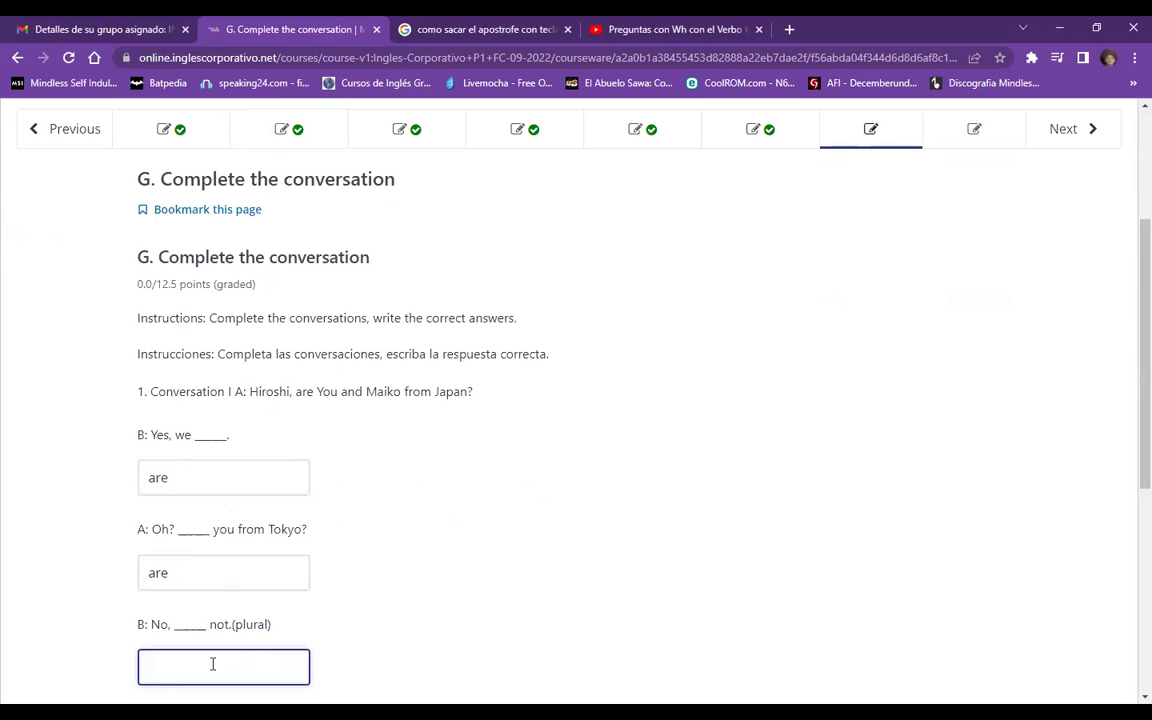
{"action": "type", "text": "we"}
{"action": "type", "text": "'re"}
{"action": "scroll", "coordinate": [378, 579], "scroll_direction": "down", "scroll_amount": 2}
{"action": "scroll", "coordinate": [378, 579], "scroll_direction": "down", "scroll_amount": 1}
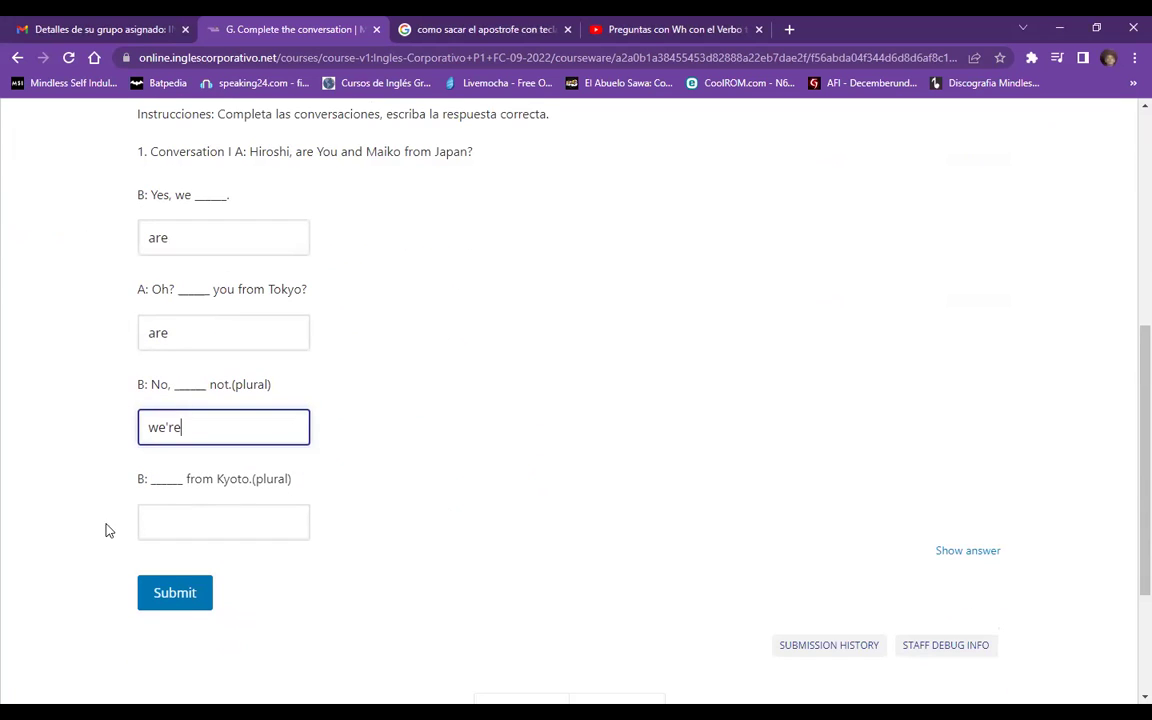
{"action": "left_click", "coordinate": [228, 524]}
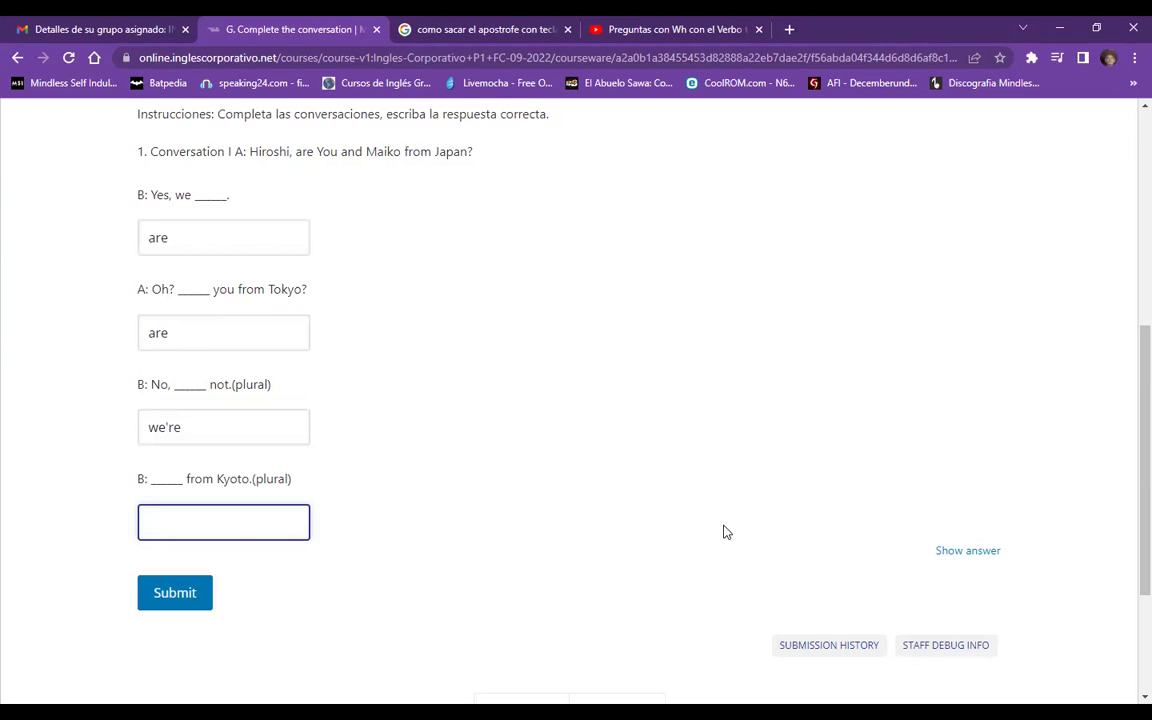
{"action": "type", "text": "We are"}
Submit section G and open section H, Complete the conversation
{"action": "left_click", "coordinate": [176, 592]}
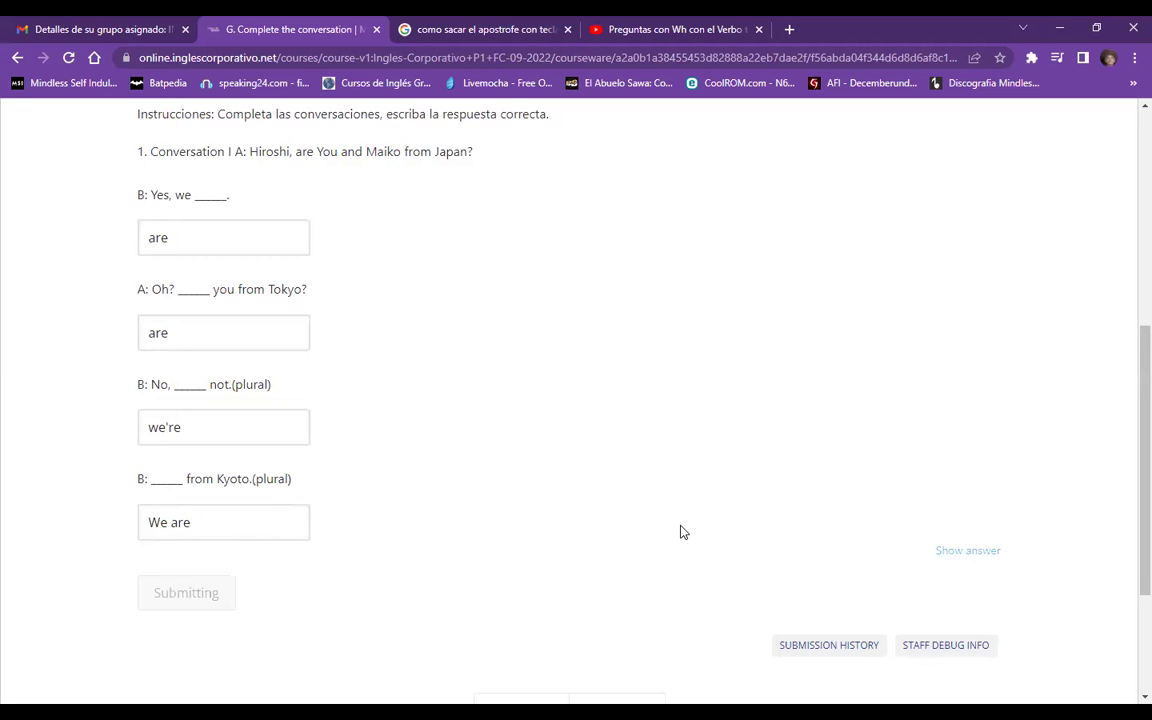
{"action": "scroll", "coordinate": [680, 532], "scroll_direction": "up", "scroll_amount": 3}
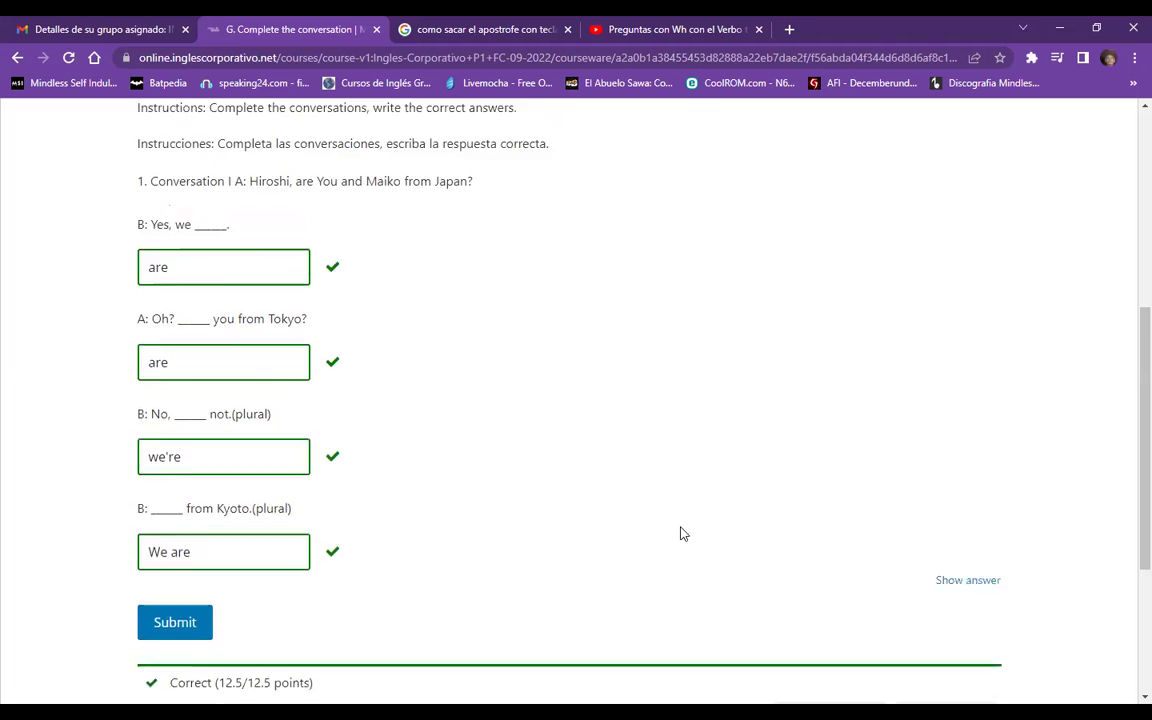
{"action": "scroll", "coordinate": [682, 536], "scroll_direction": "up", "scroll_amount": 3}
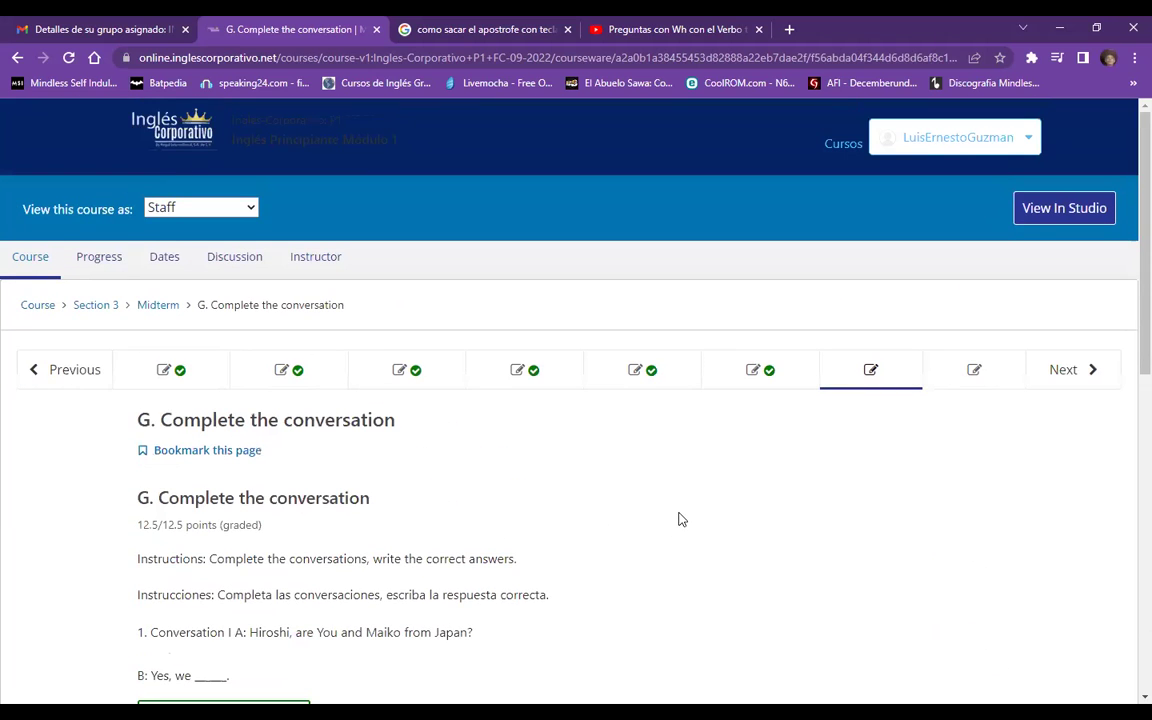
{"action": "scroll", "coordinate": [650, 500], "scroll_direction": "down", "scroll_amount": 8}
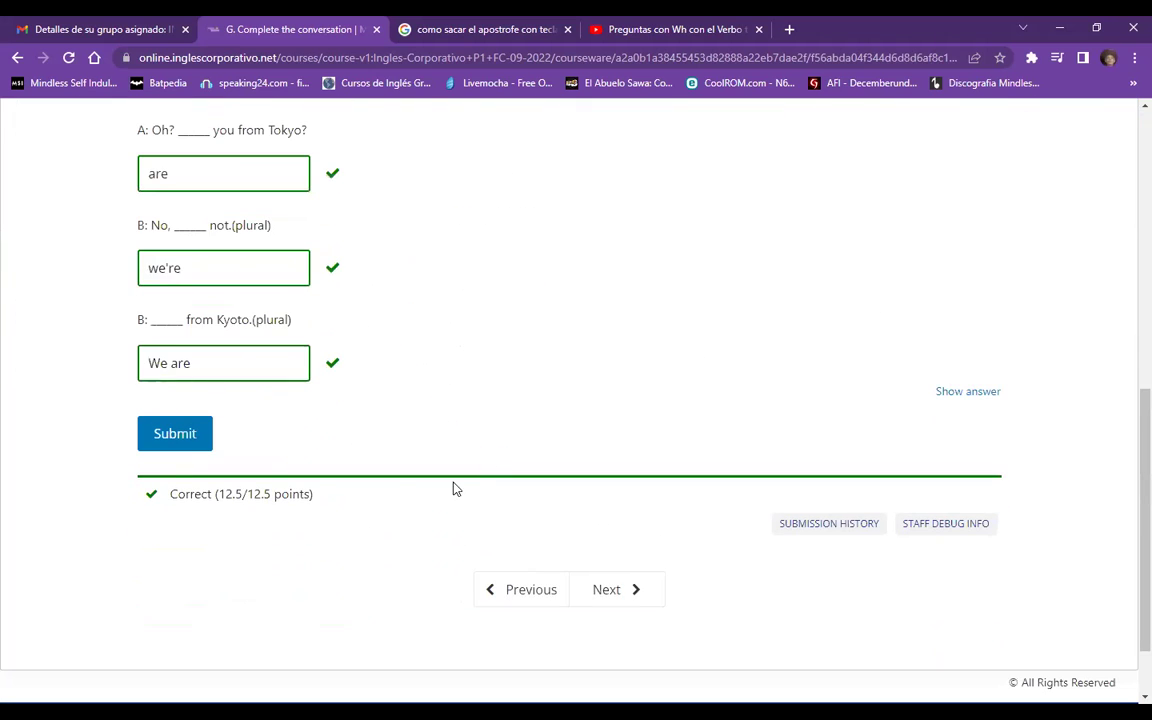
{"action": "scroll", "coordinate": [775, 520], "scroll_direction": "up", "scroll_amount": 8}
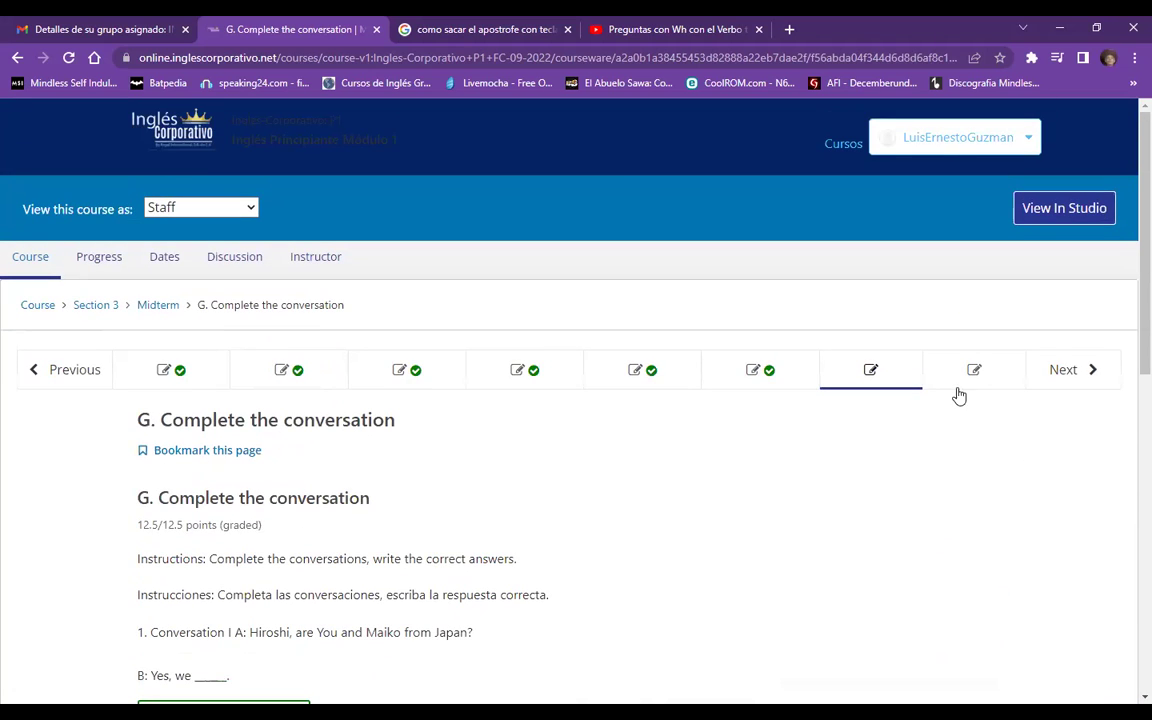
{"action": "left_click", "coordinate": [975, 376]}
{"action": "scroll", "coordinate": [522, 476], "scroll_direction": "down", "scroll_amount": 2}
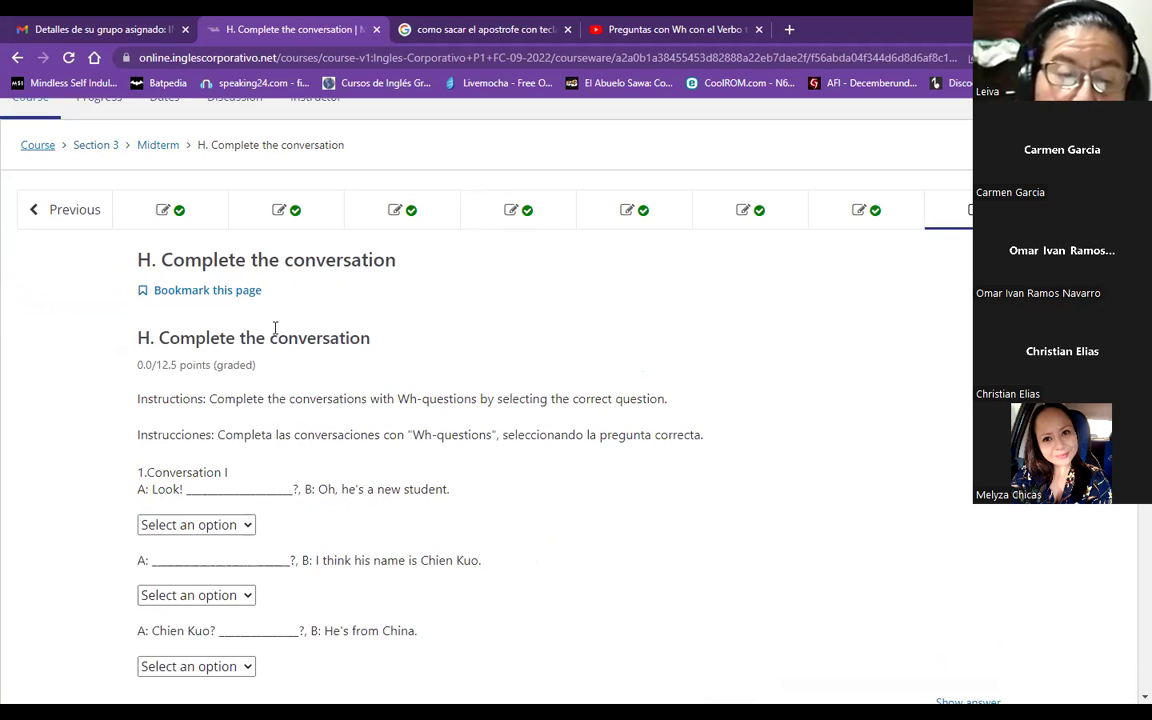
Highlight the English instructions and answer the first two blanks of Conversation 1 with "Who's that" and "What's his name"
{"action": "left_click_drag", "start_coordinate": [210, 398], "coordinate": [692, 396]}
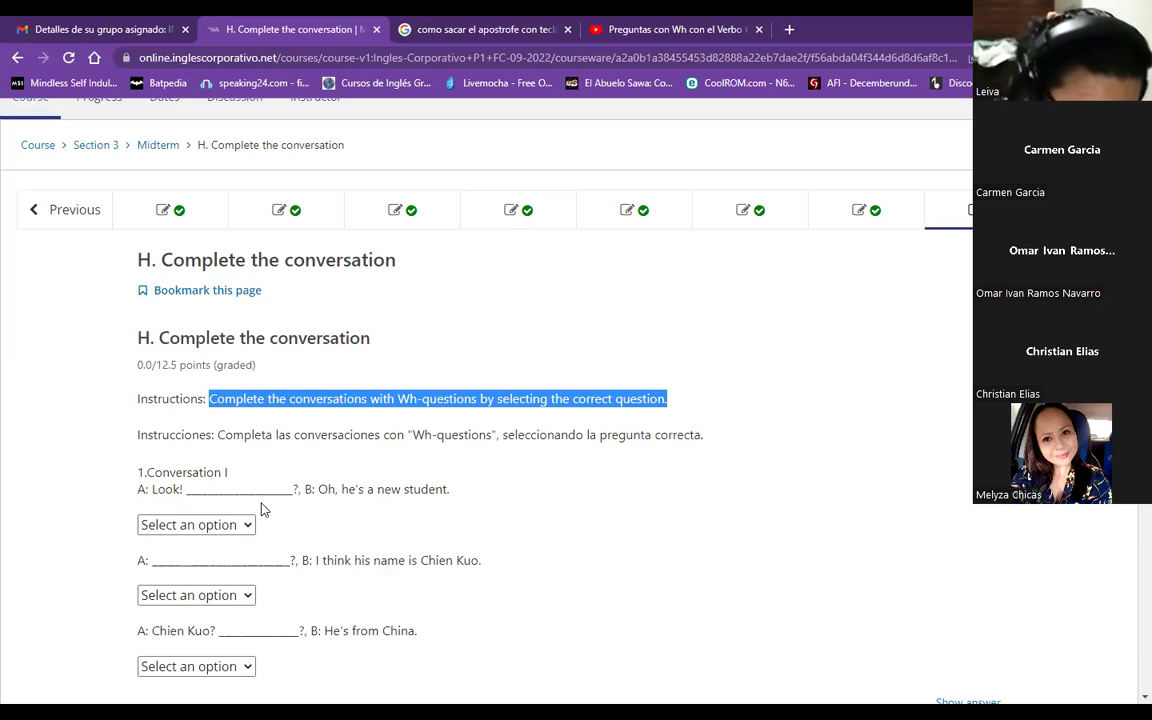
{"action": "left_click", "coordinate": [226, 522]}
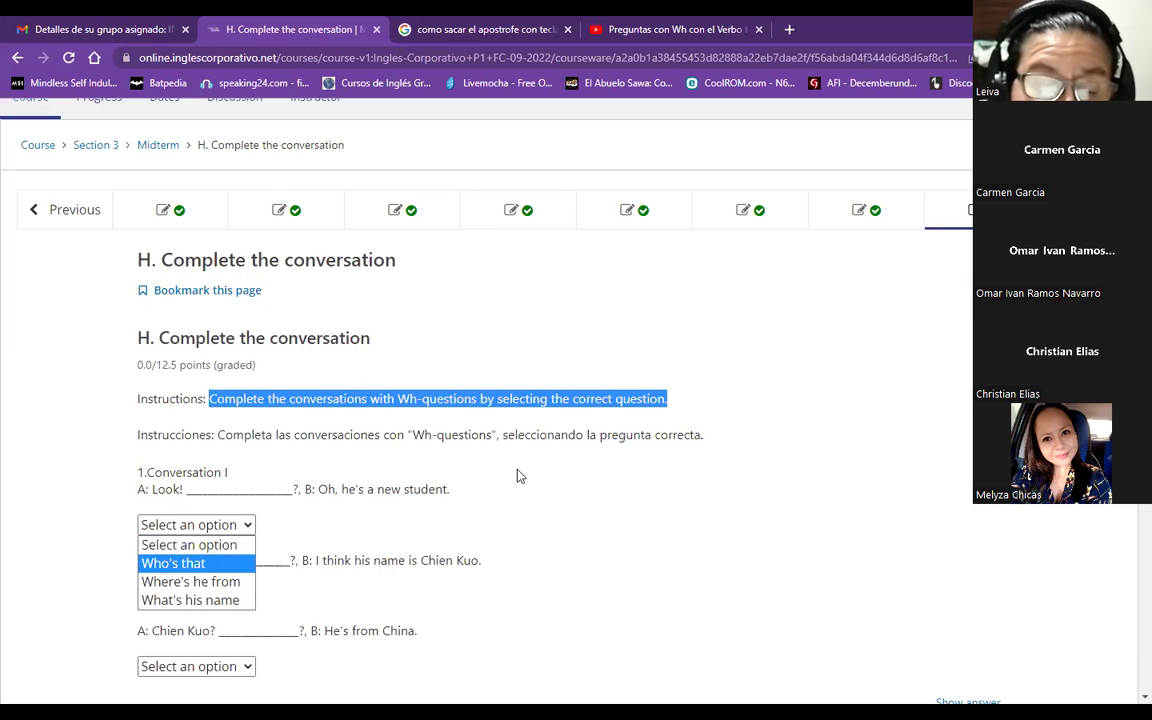
{"action": "left_click", "coordinate": [170, 567]}
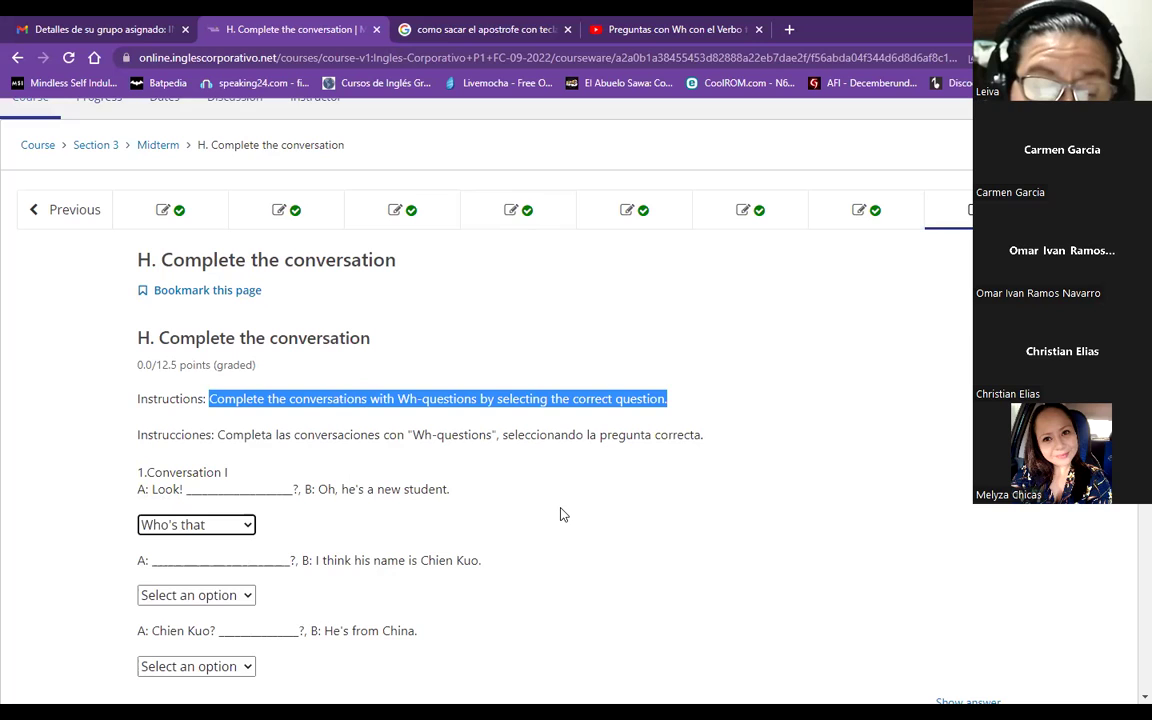
{"action": "left_click", "coordinate": [184, 597]}
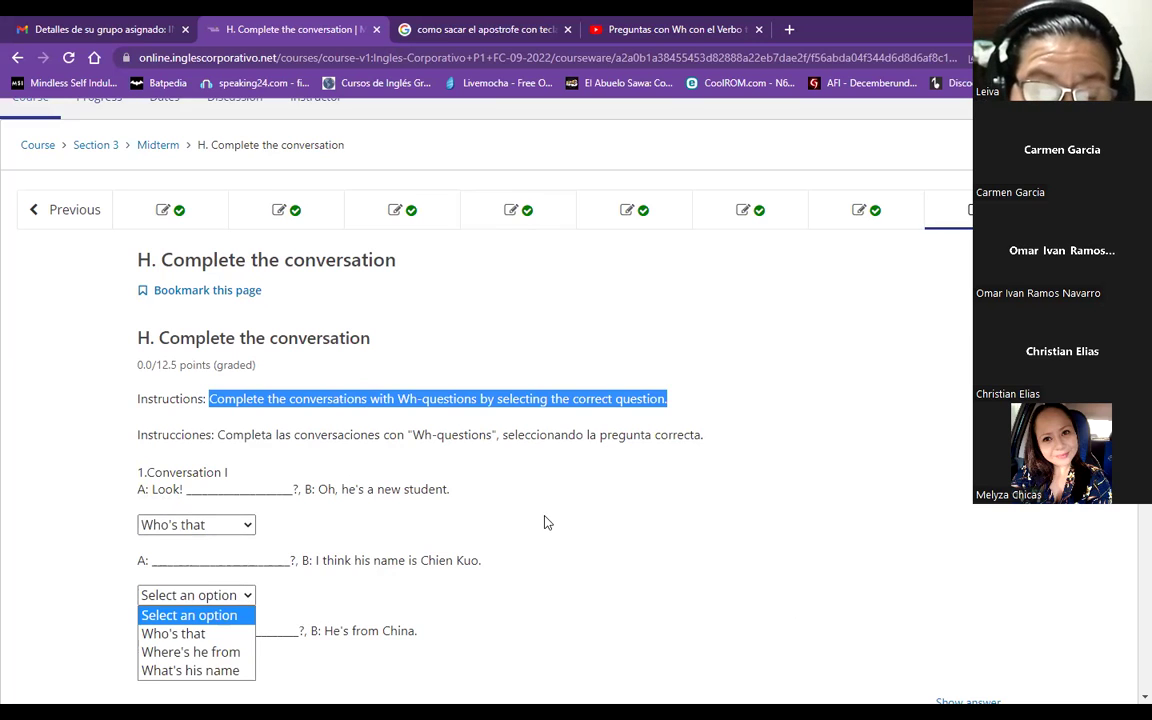
{"action": "left_click", "coordinate": [219, 670]}
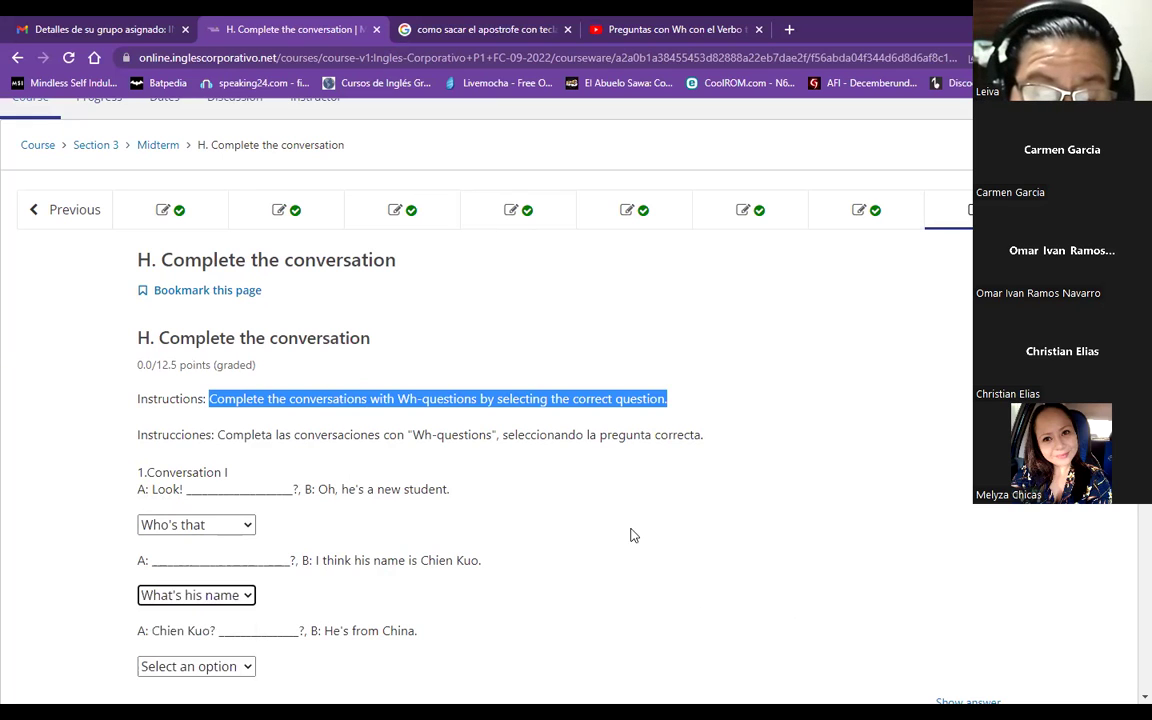
Answer the third blank, before "He's from China.", with "Where's he from" and submit section H
{"action": "scroll", "coordinate": [590, 471], "scroll_direction": "down", "scroll_amount": 1}
{"action": "scroll", "coordinate": [590, 471], "scroll_direction": "down", "scroll_amount": 1}
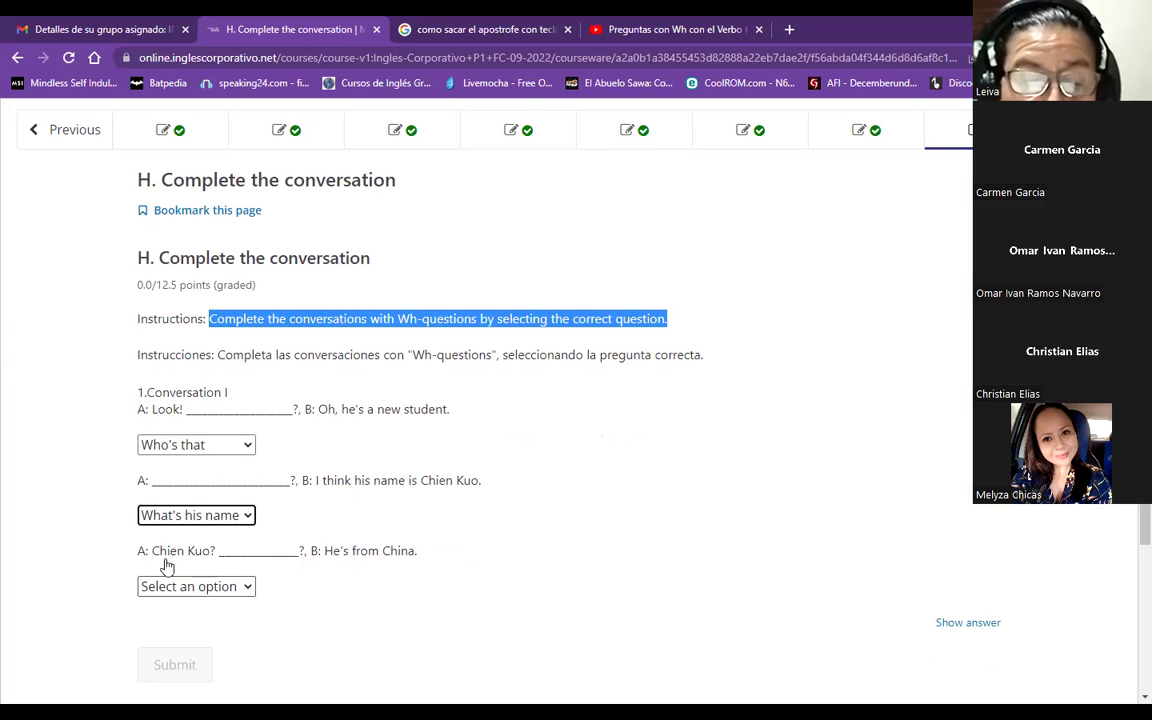
{"action": "left_click", "coordinate": [226, 590]}
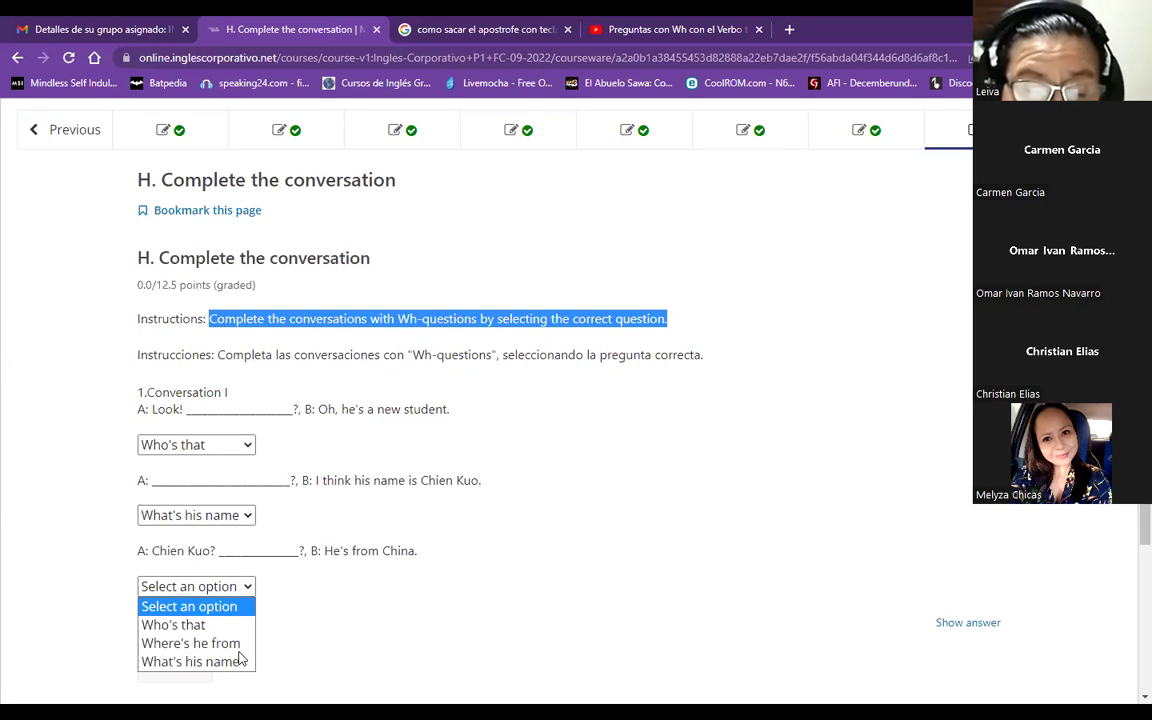
{"action": "left_click", "coordinate": [239, 645]}
{"action": "left_click", "coordinate": [175, 664]}
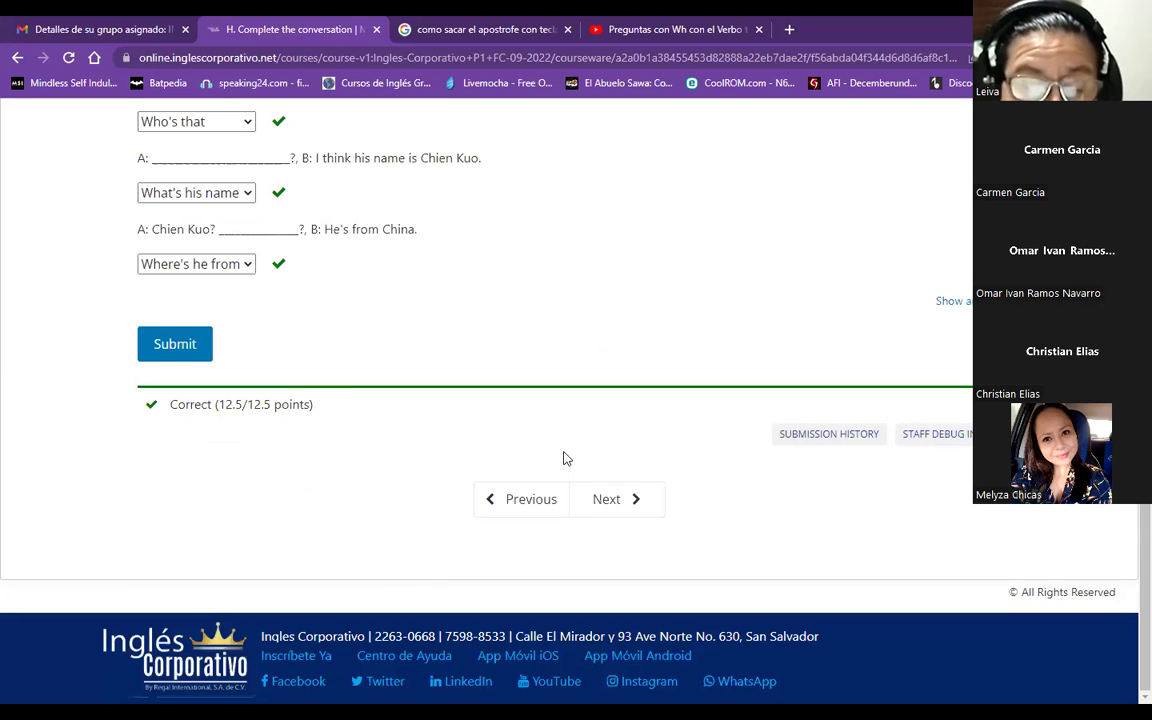
Look back at section G, return to section H and reload the page
{"action": "scroll", "coordinate": [404, 357], "scroll_direction": "up", "scroll_amount": 2}
{"action": "scroll", "coordinate": [455, 413], "scroll_direction": "up", "scroll_amount": 4}
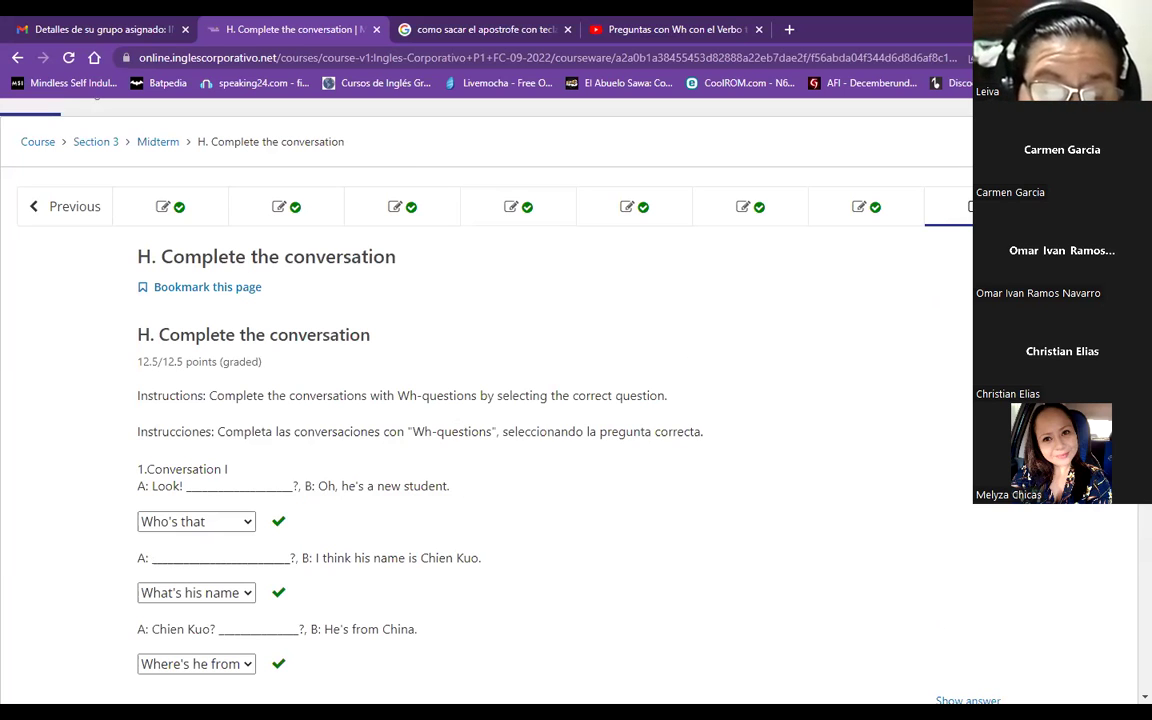
{"action": "left_click", "coordinate": [860, 208]}
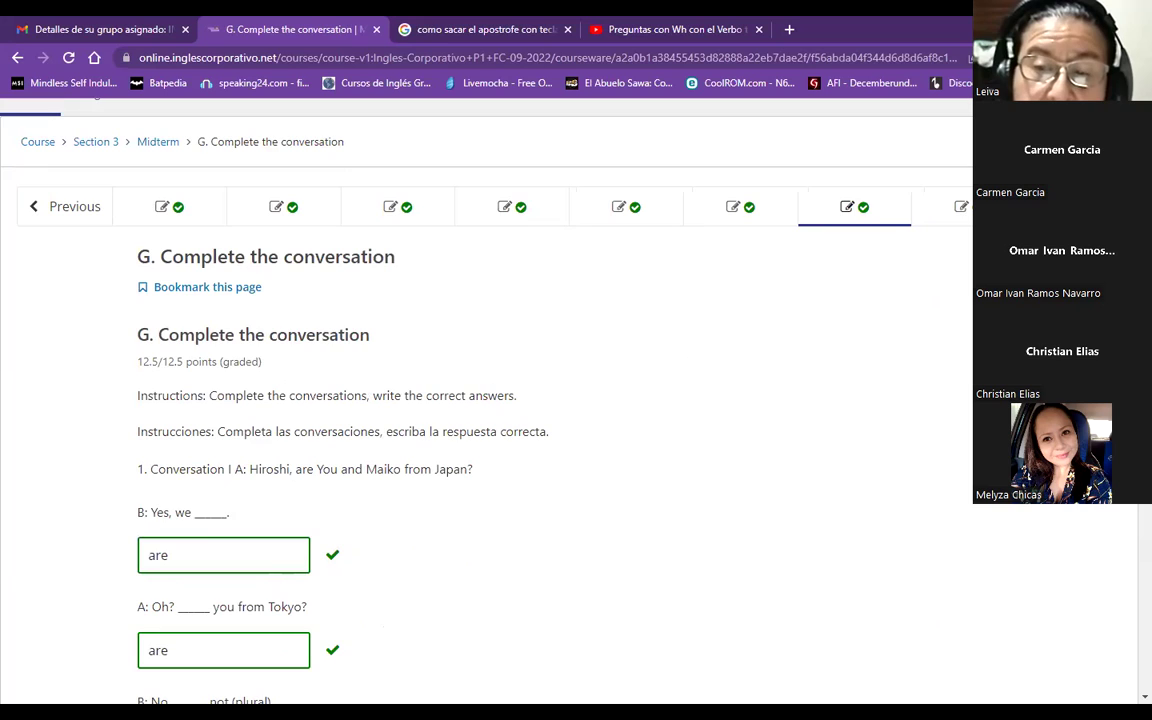
{"action": "left_click", "coordinate": [958, 207]}
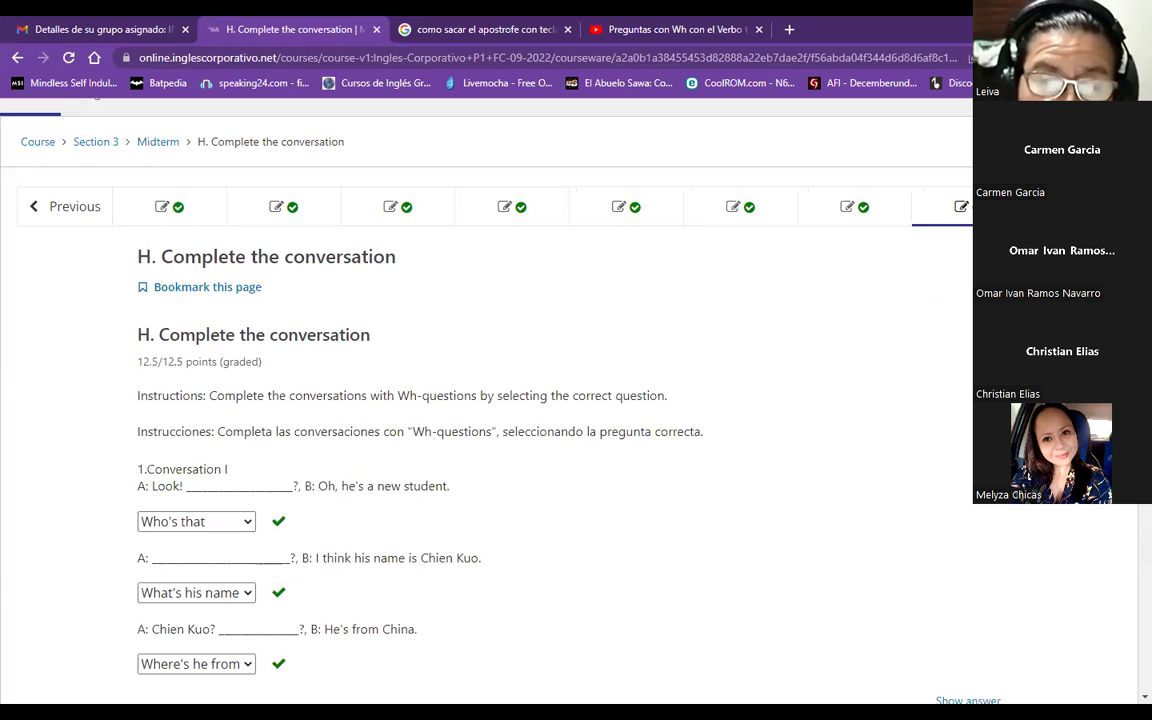
{"action": "key", "text": "F5"}
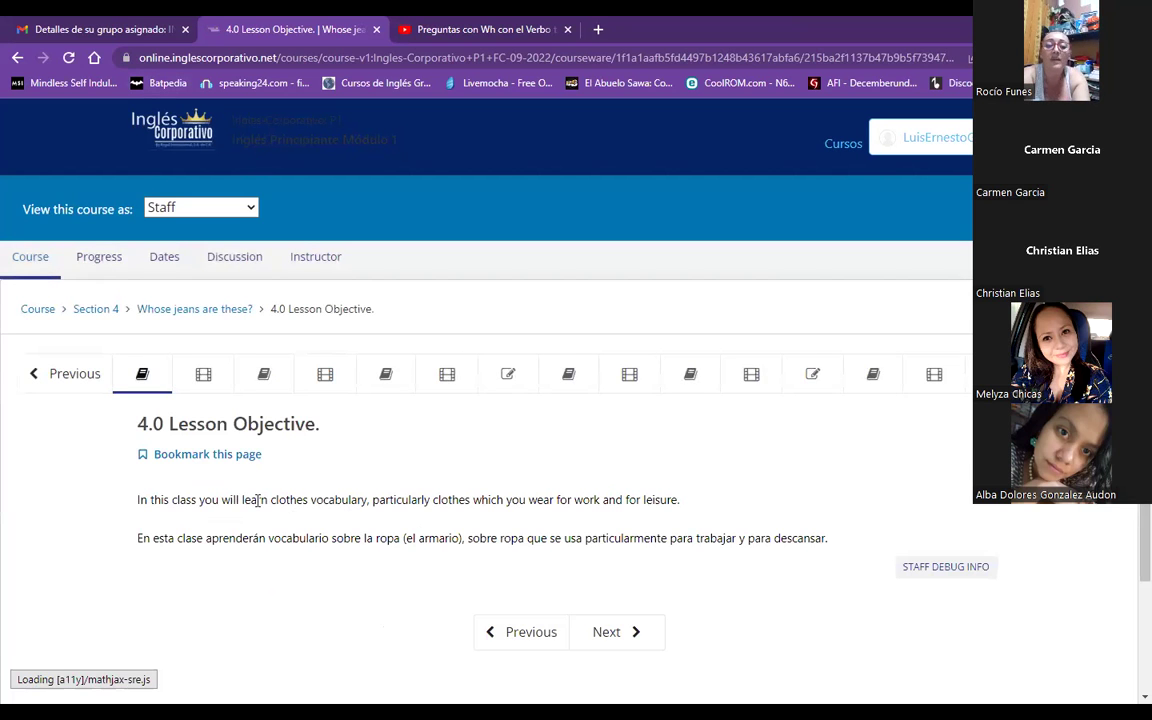
Highlight "clothes vocabulary" in the 4.0 Lesson Objective and the phrase about colors in daily life in the 4.2 Lesson Objective
{"action": "left_click_drag", "start_coordinate": [268, 499], "coordinate": [368, 513]}
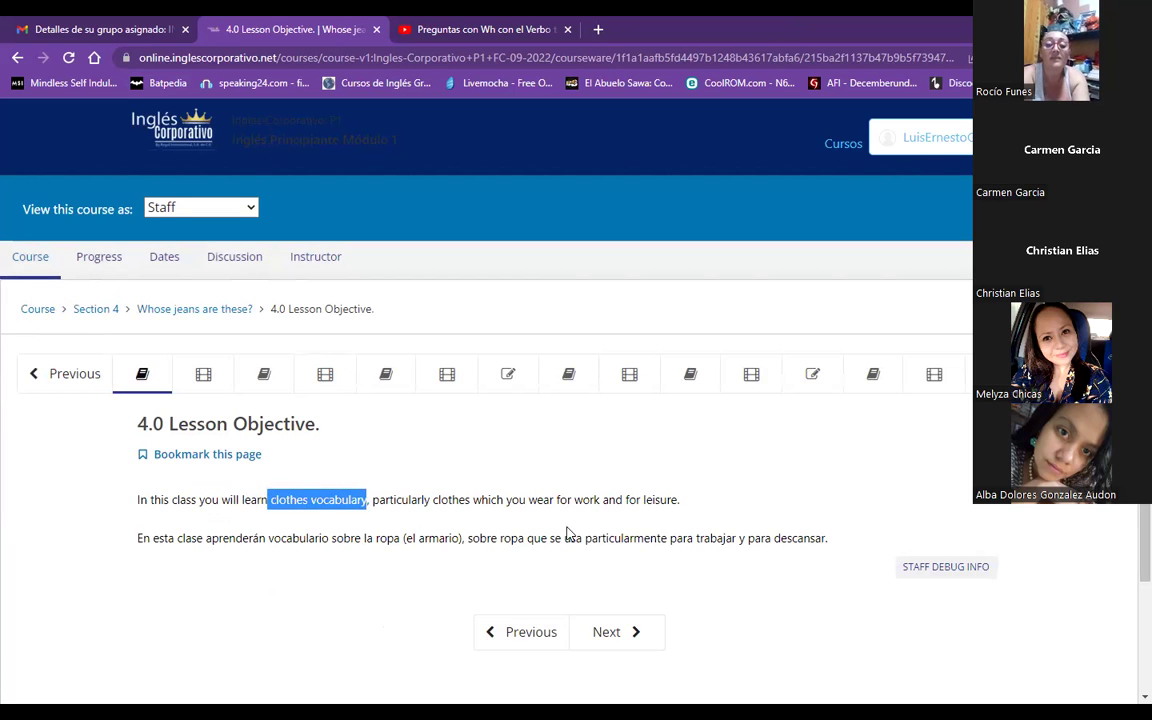
{"action": "left_click", "coordinate": [264, 376]}
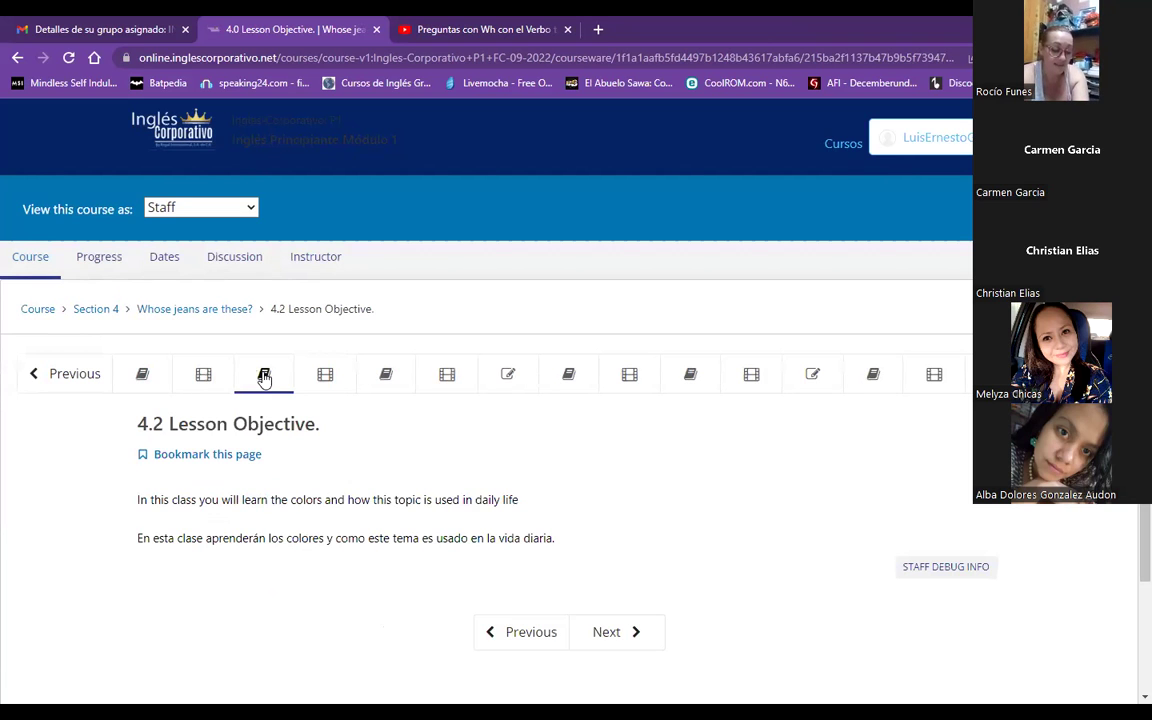
{"action": "left_click", "coordinate": [368, 520], "text": "shift"}
{"action": "left_click", "coordinate": [465, 499], "text": "shift"}
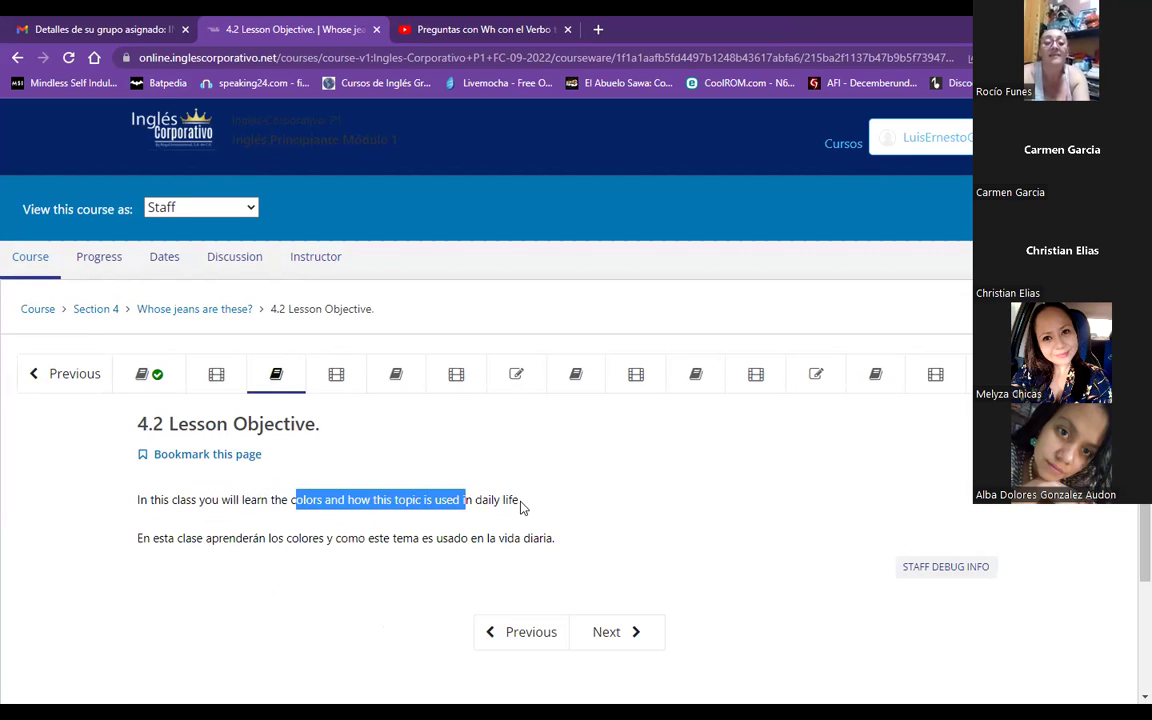
{"action": "left_click", "coordinate": [520, 507], "text": "shift"}
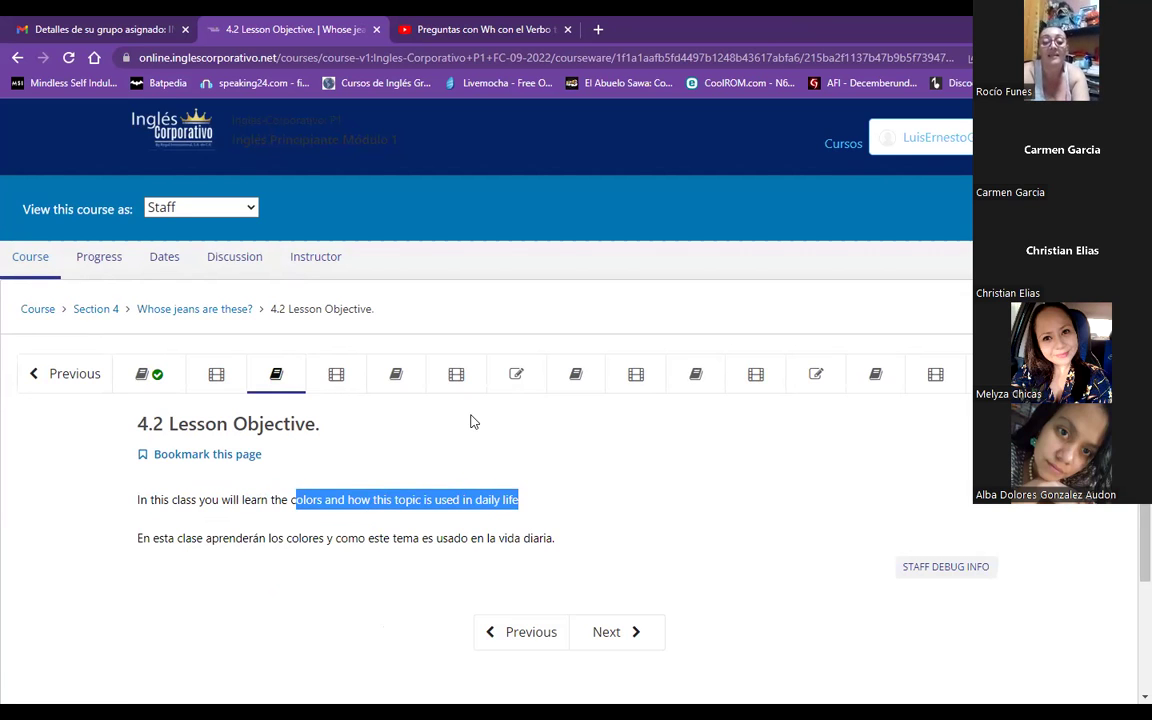
Open the 4.4 Lesson Objective and highlight "possessives in order to describe belonging of things."
{"action": "left_click", "coordinate": [397, 376]}
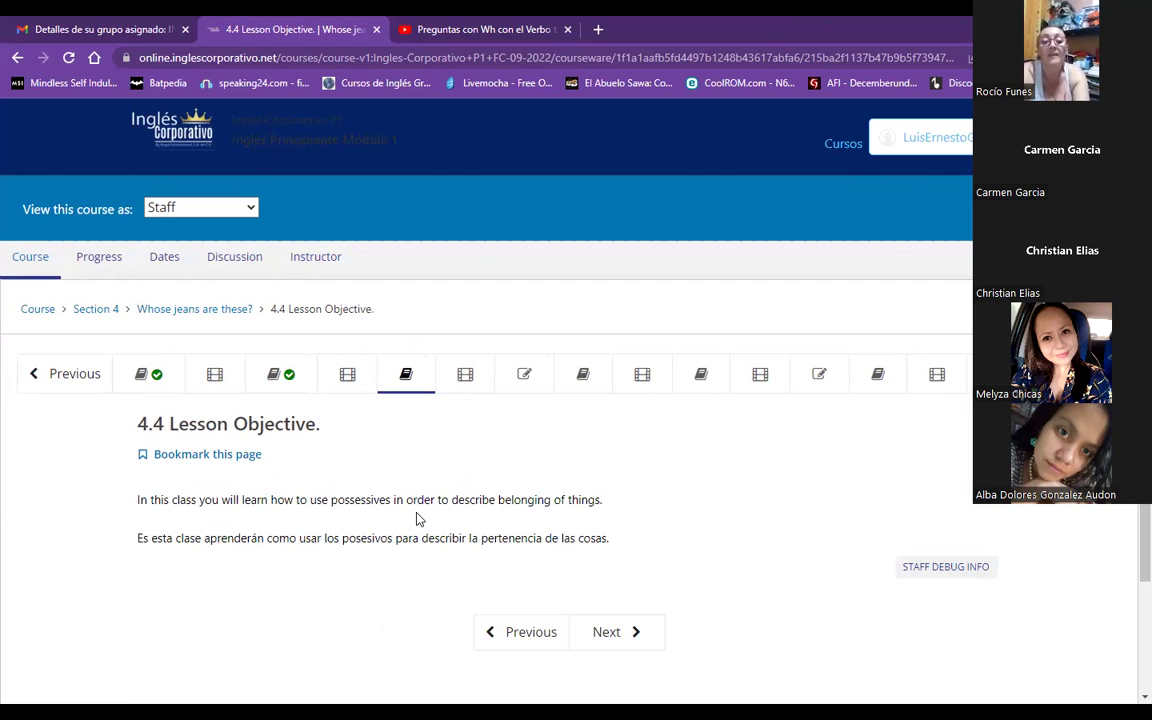
{"action": "left_click_drag", "start_coordinate": [332, 503], "coordinate": [412, 540]}
{"action": "mouse_move", "coordinate": [598, 502]}
{"action": "left_mouse_down"}
{"action": "mouse_move", "coordinate": [552, 501]}
{"action": "mouse_move", "coordinate": [609, 510]}
{"action": "left_mouse_up"}
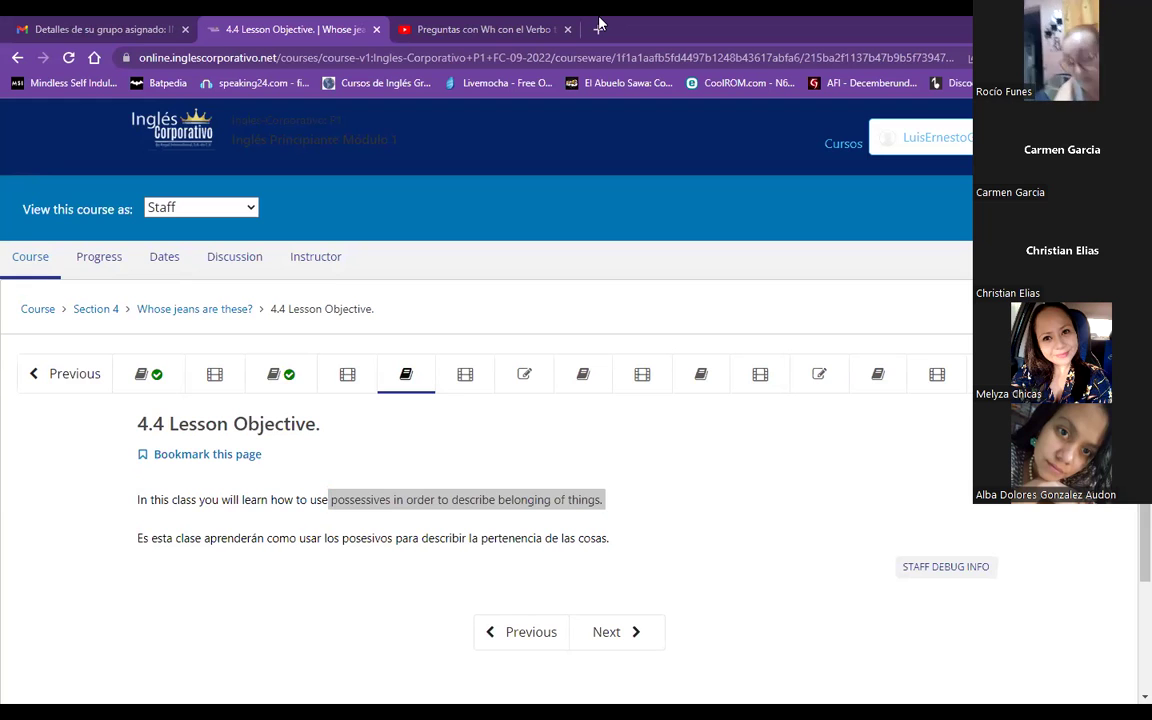
Switch to The Little Prince in English on linguabooster.com and look through page 7, the start of chapter III
{"action": "left_click", "coordinate": [705, 22]}
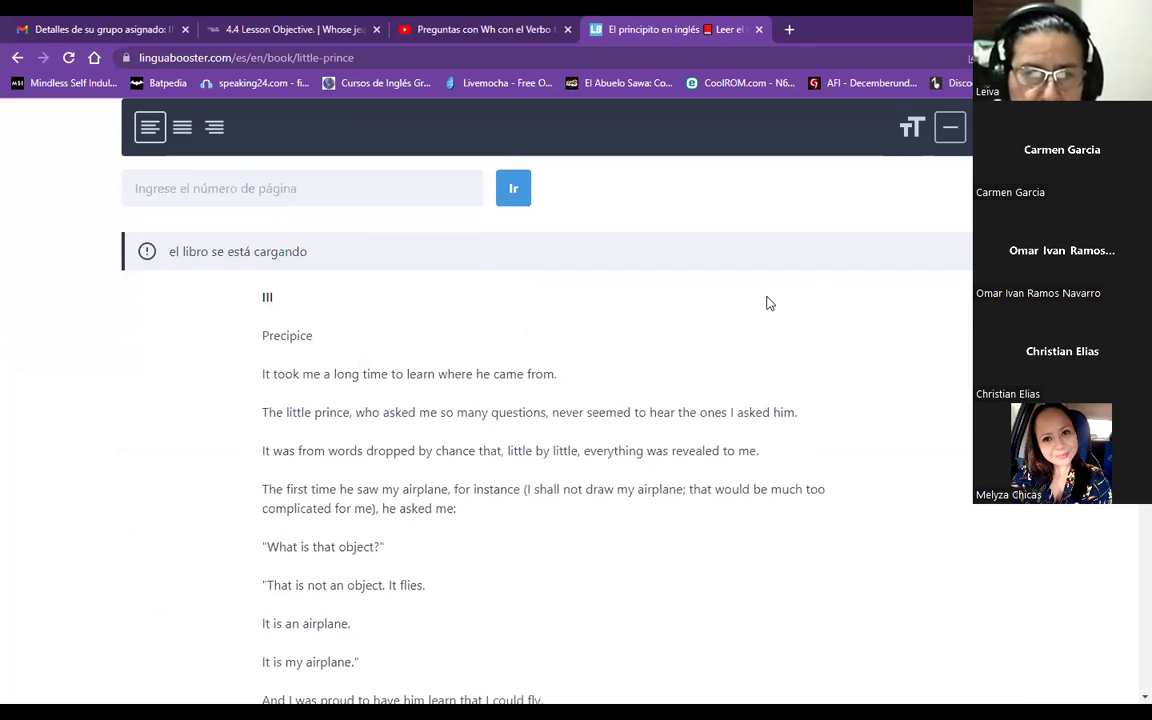
{"action": "scroll", "coordinate": [769, 303], "scroll_direction": "down", "scroll_amount": 3}
{"action": "scroll", "coordinate": [769, 303], "scroll_direction": "down", "scroll_amount": 1}
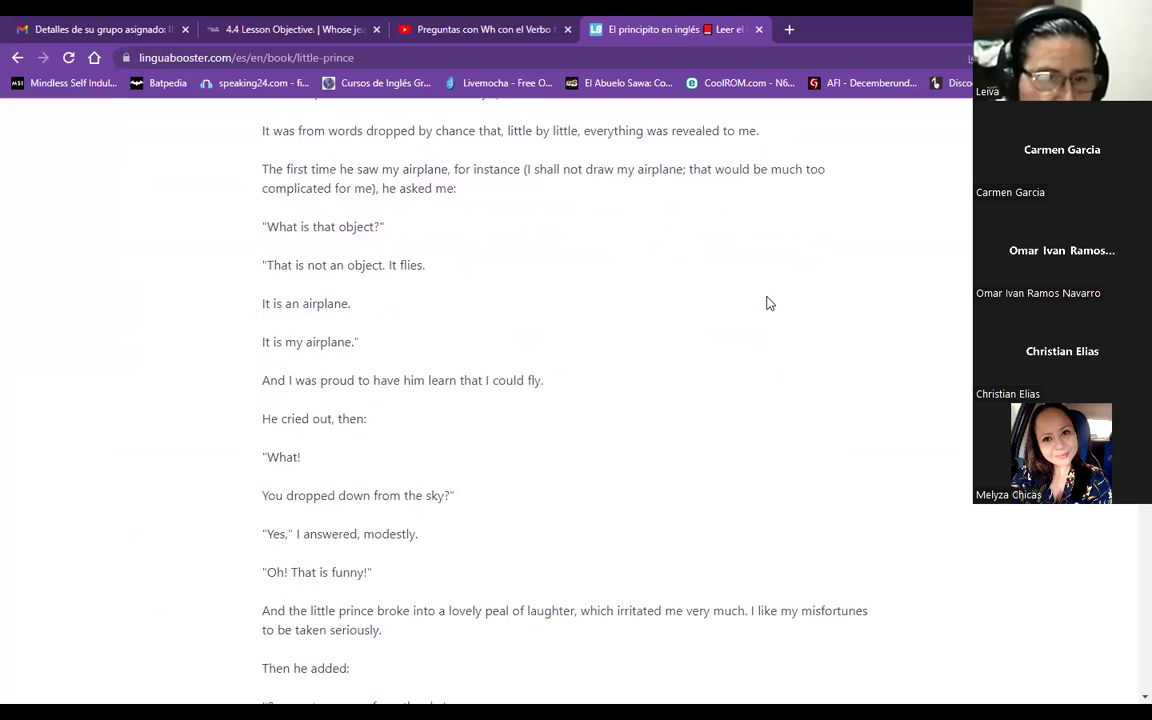
{"action": "scroll", "coordinate": [769, 303], "scroll_direction": "down", "scroll_amount": 2}
{"action": "scroll", "coordinate": [769, 303], "scroll_direction": "down", "scroll_amount": 1}
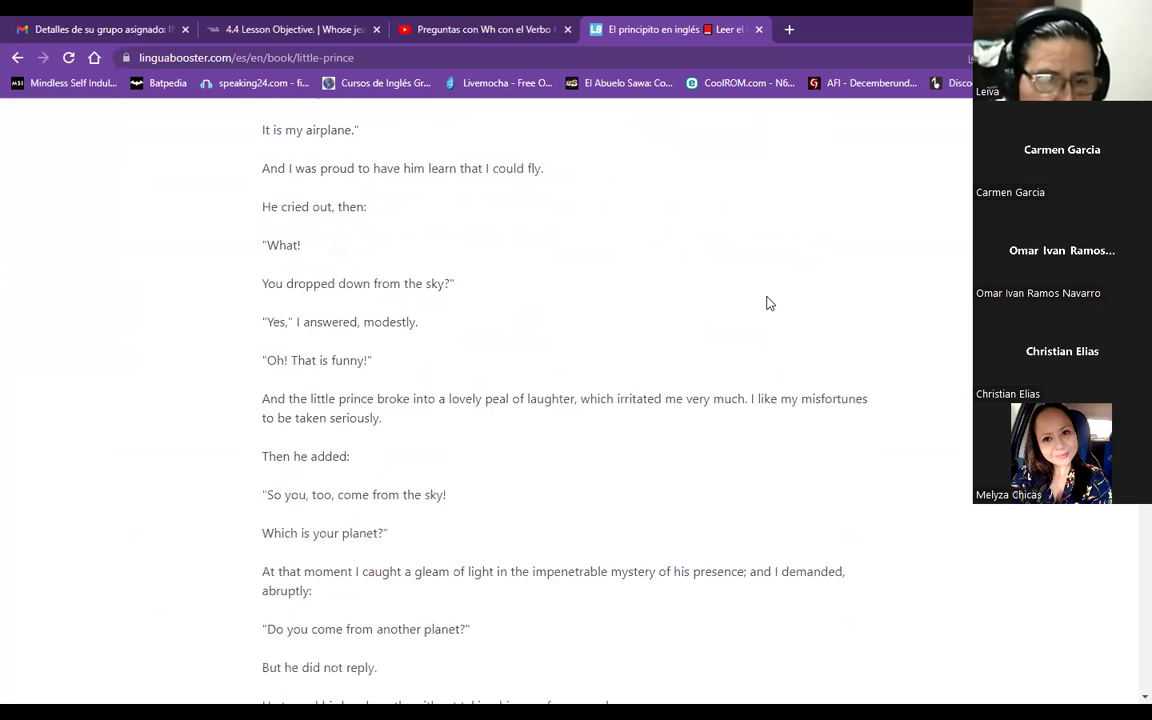
{"action": "scroll", "coordinate": [769, 303], "scroll_direction": "down", "scroll_amount": 2}
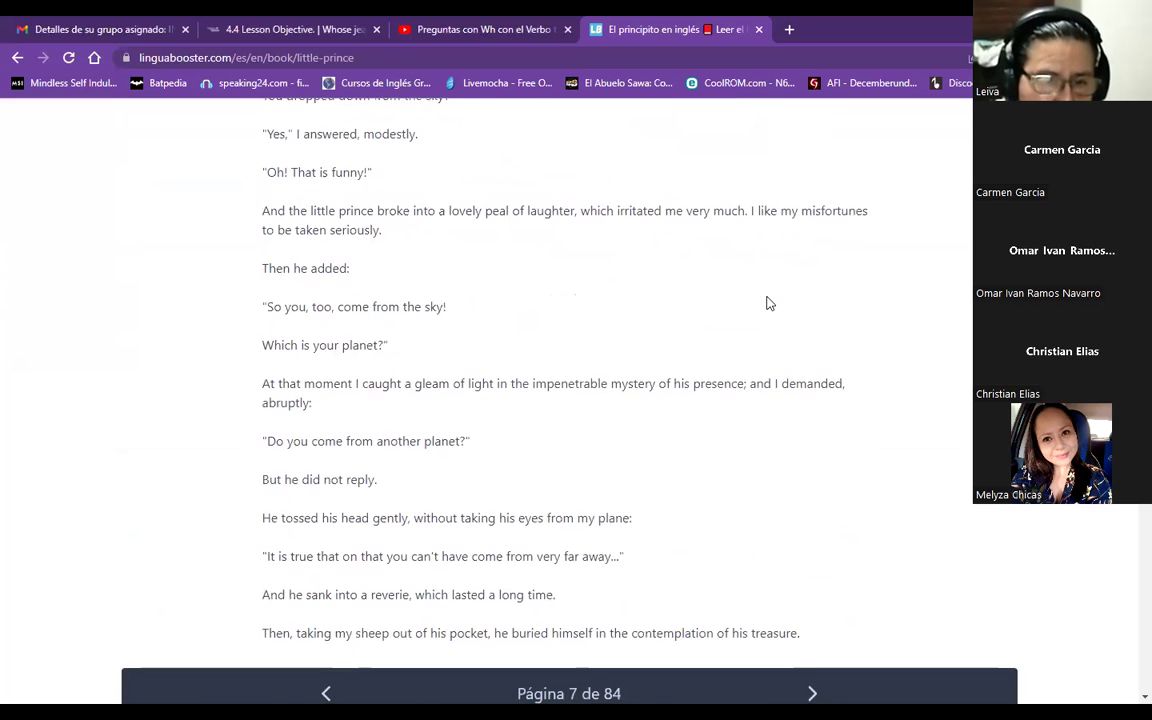
{"action": "scroll", "coordinate": [768, 298], "scroll_direction": "down", "scroll_amount": 1}
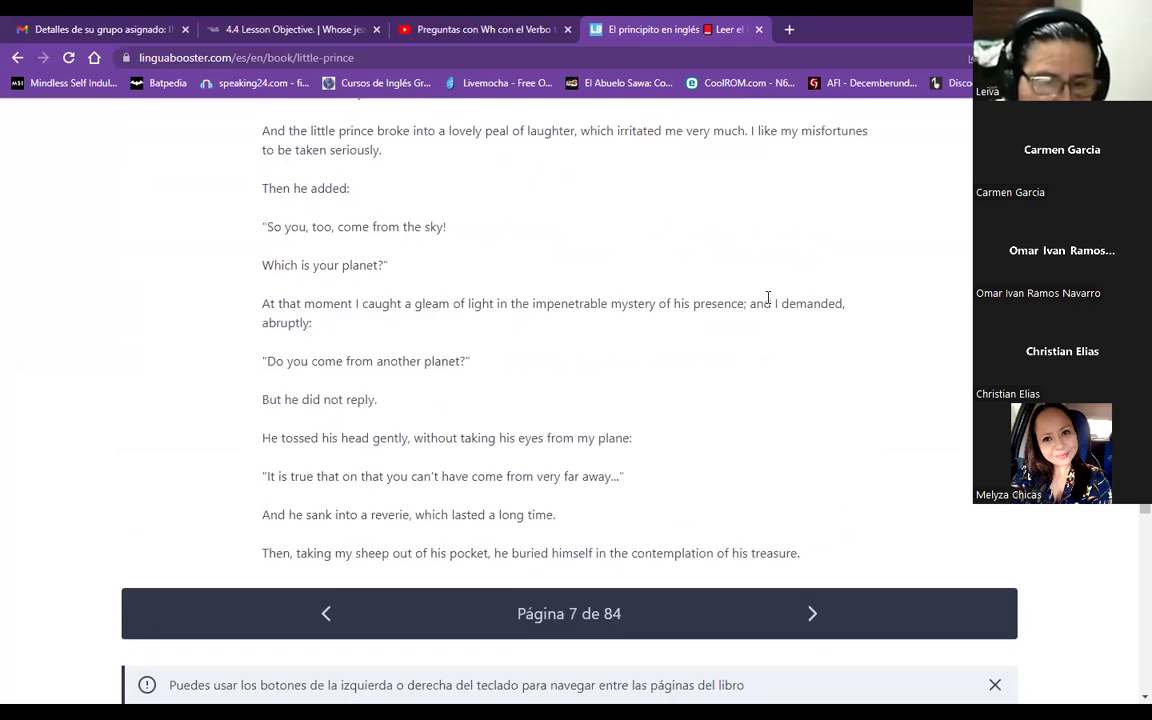
{"action": "scroll", "coordinate": [309, 298], "scroll_direction": "up", "scroll_amount": 8}
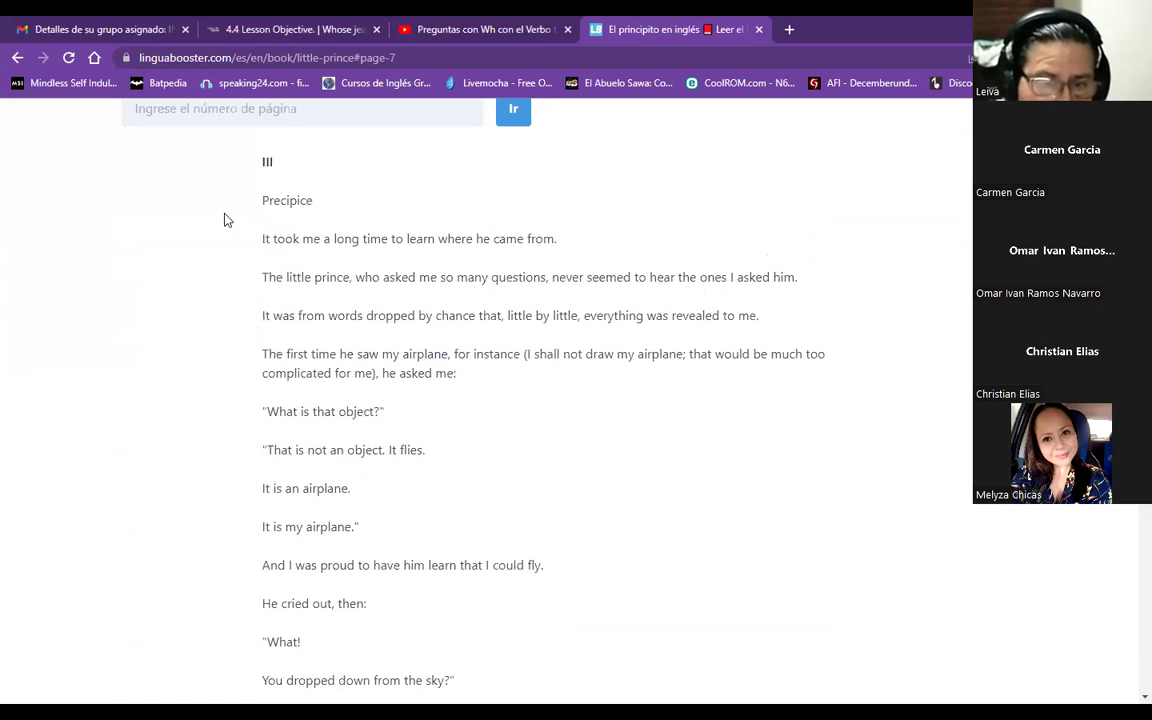
Highlight the passage from "Precipice" to "he asked me:", clear the selection and select the passage's last word, "me:"
{"action": "left_click_drag", "start_coordinate": [257, 200], "coordinate": [501, 381]}
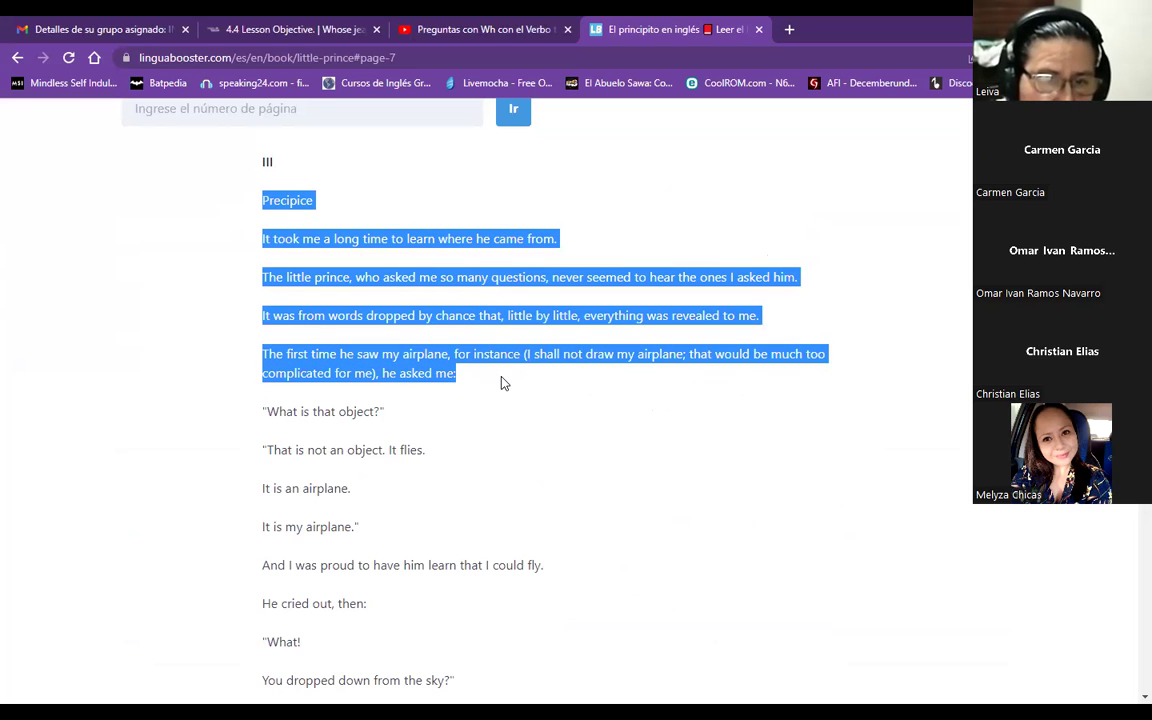
{"action": "left_click", "coordinate": [499, 398]}
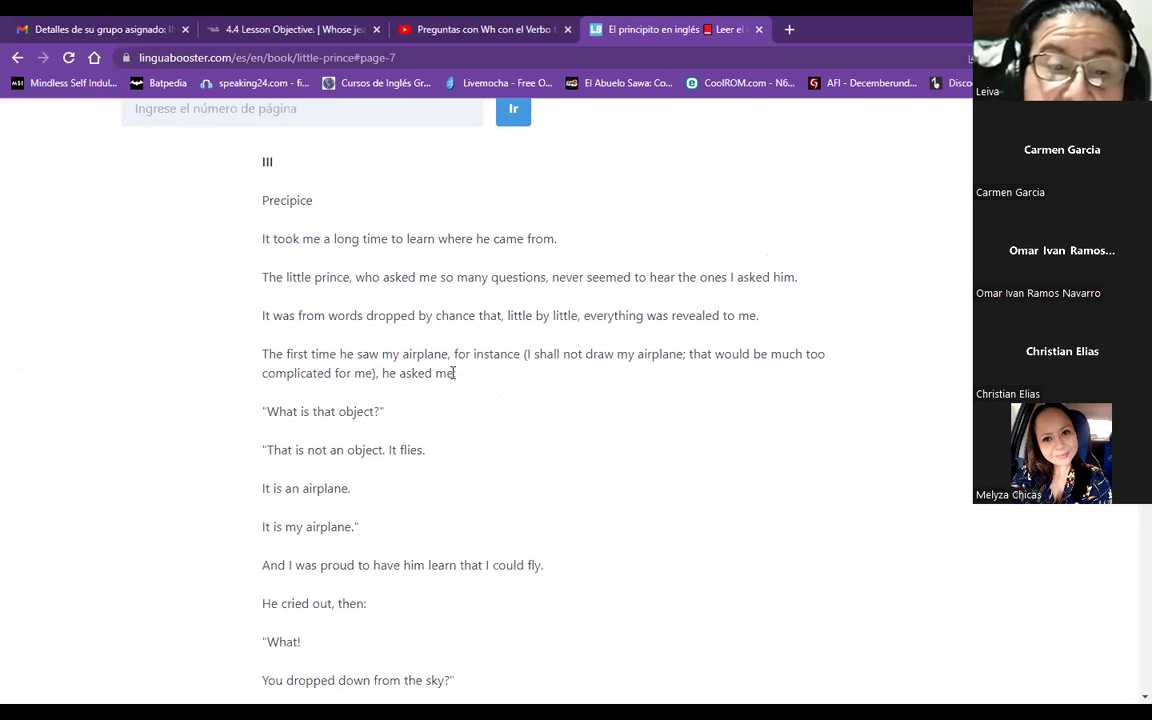
{"action": "mouse_move", "coordinate": [456, 374]}
{"action": "left_mouse_down"}
{"action": "mouse_move", "coordinate": [419, 377]}
{"action": "mouse_move", "coordinate": [435, 376]}
{"action": "left_mouse_up"}
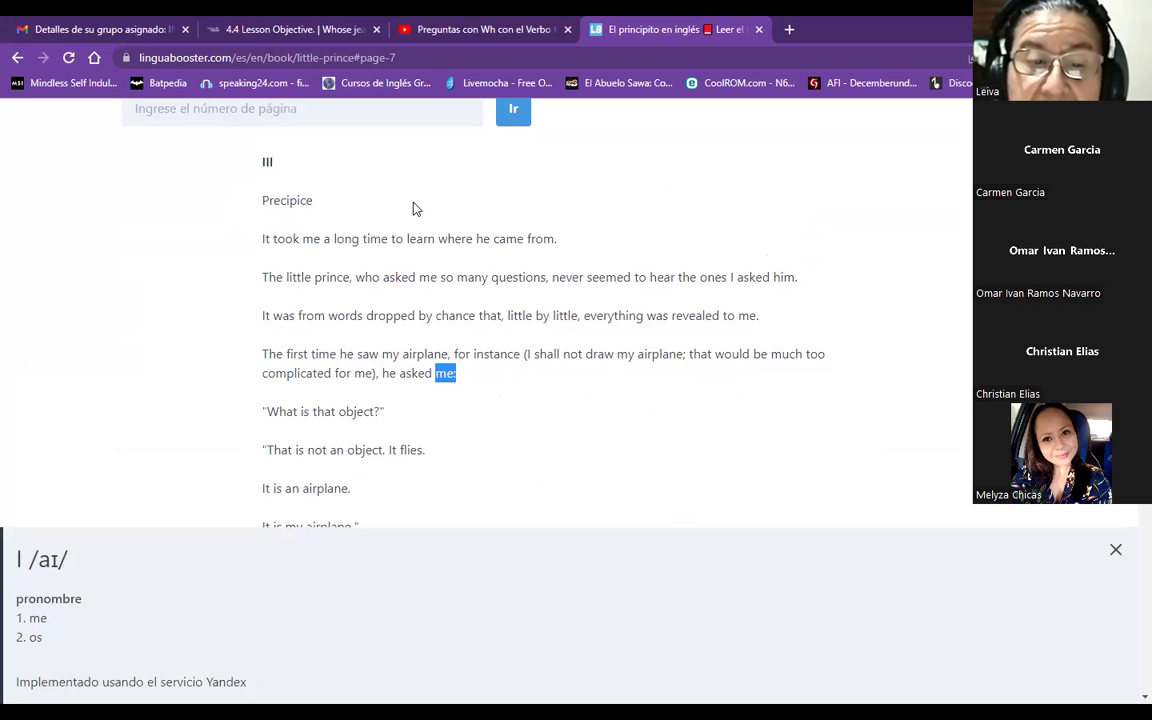